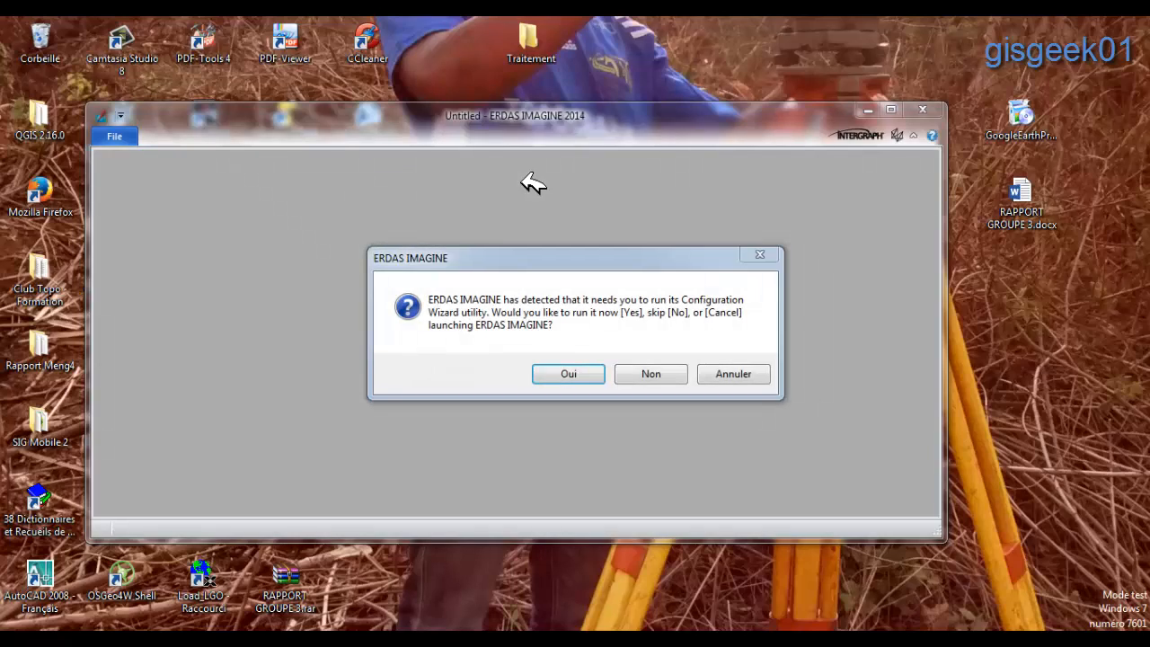
Agree to run the Configuration Wizard utility at launch.
{"action": "left_click", "coordinate": [577, 378]}
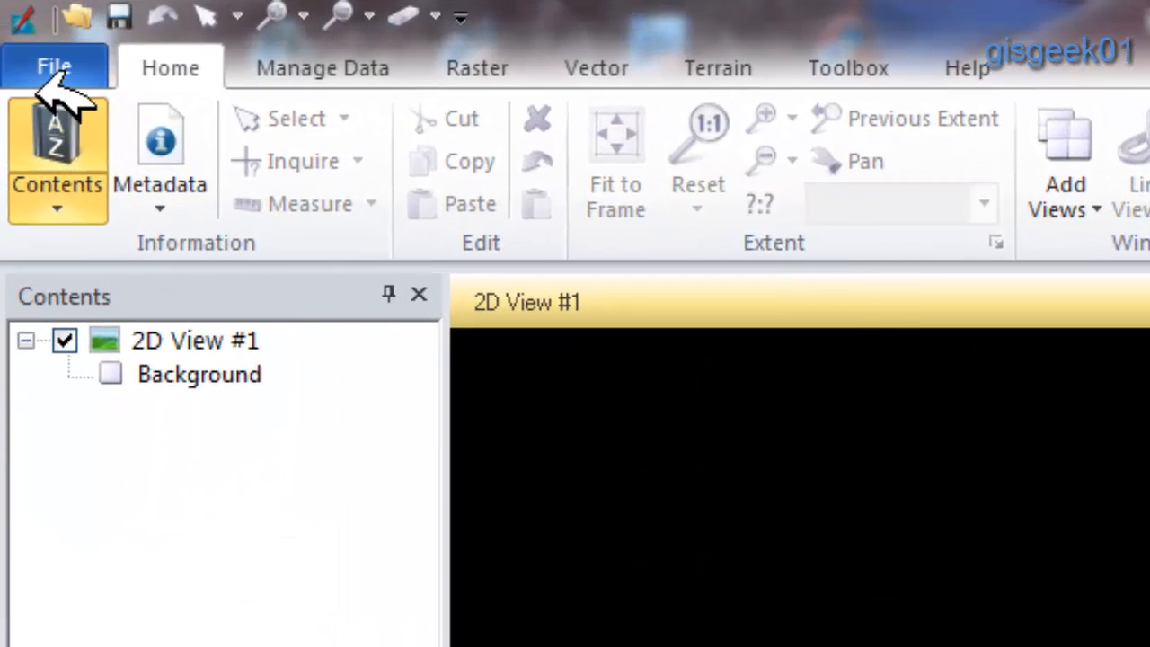
{"action": "left_click", "coordinate": [41, 59]}
{"action": "mouse_move", "coordinate": [117, 209]}
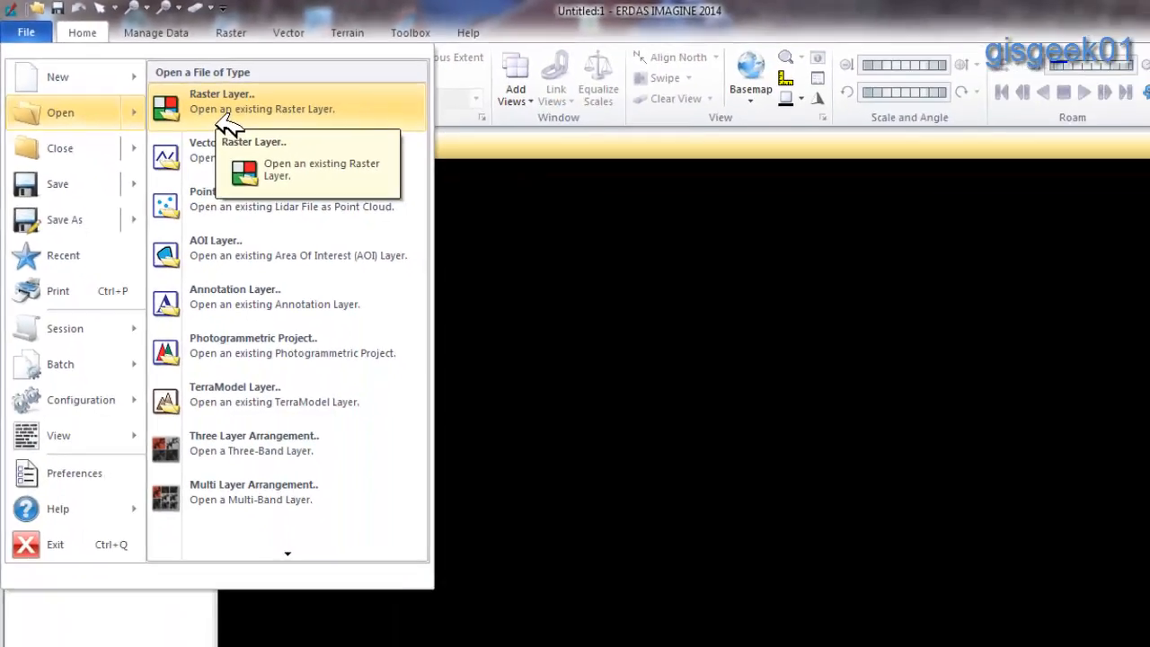
{"action": "left_click", "coordinate": [229, 121]}
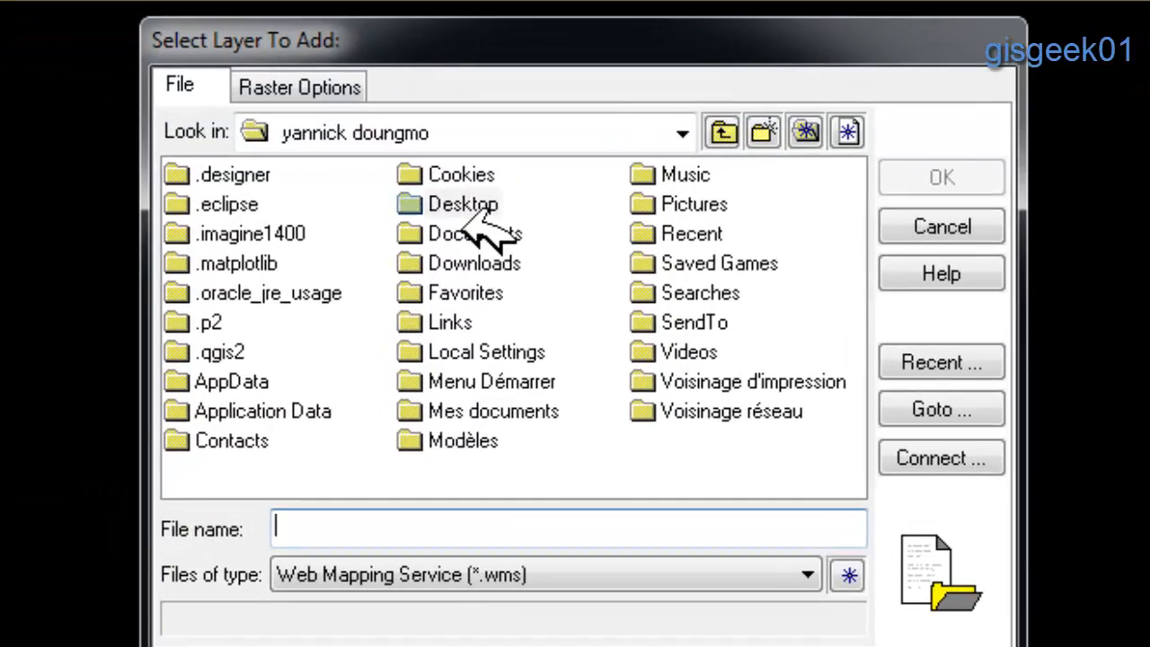
{"action": "double_click", "coordinate": [468, 205]}
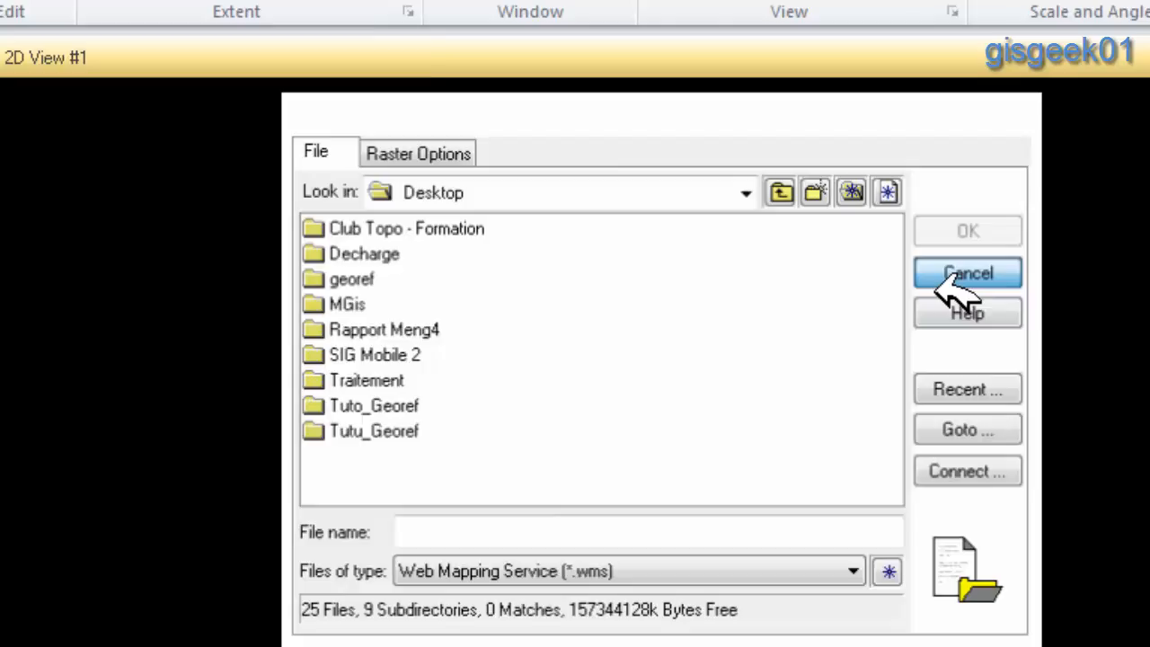
{"action": "left_click", "coordinate": [942, 227]}
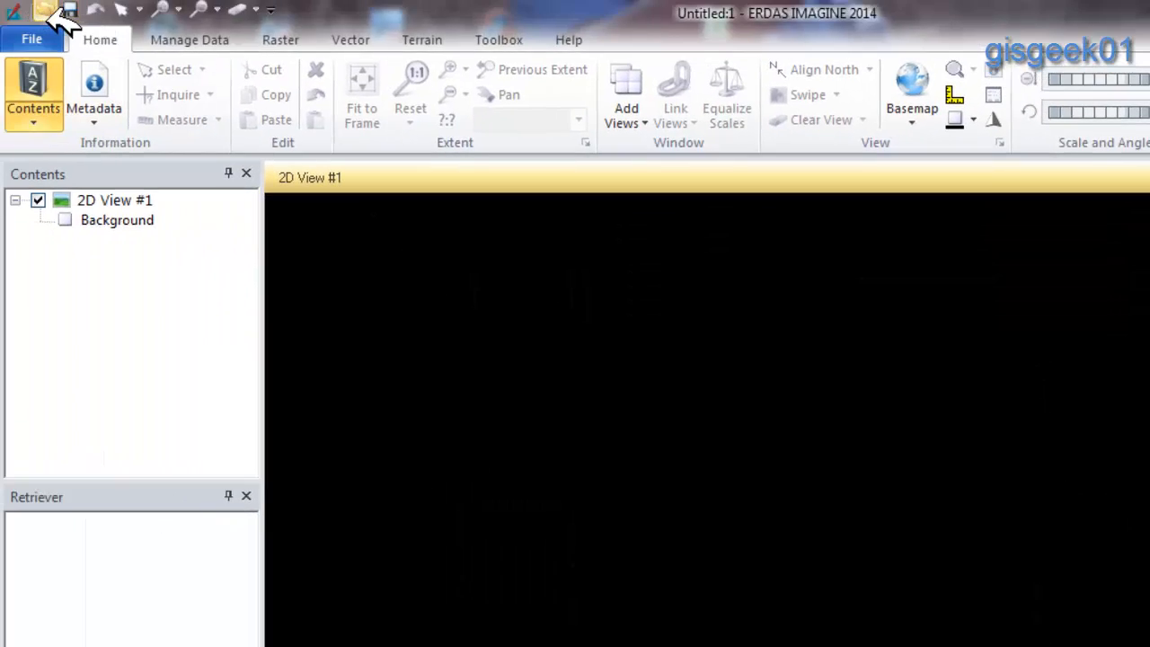
Start adding a layer and browse to the ERDAS IMAGINE folder inside Tuto_Georef on the Desktop.
{"action": "left_click", "coordinate": [45, 9]}
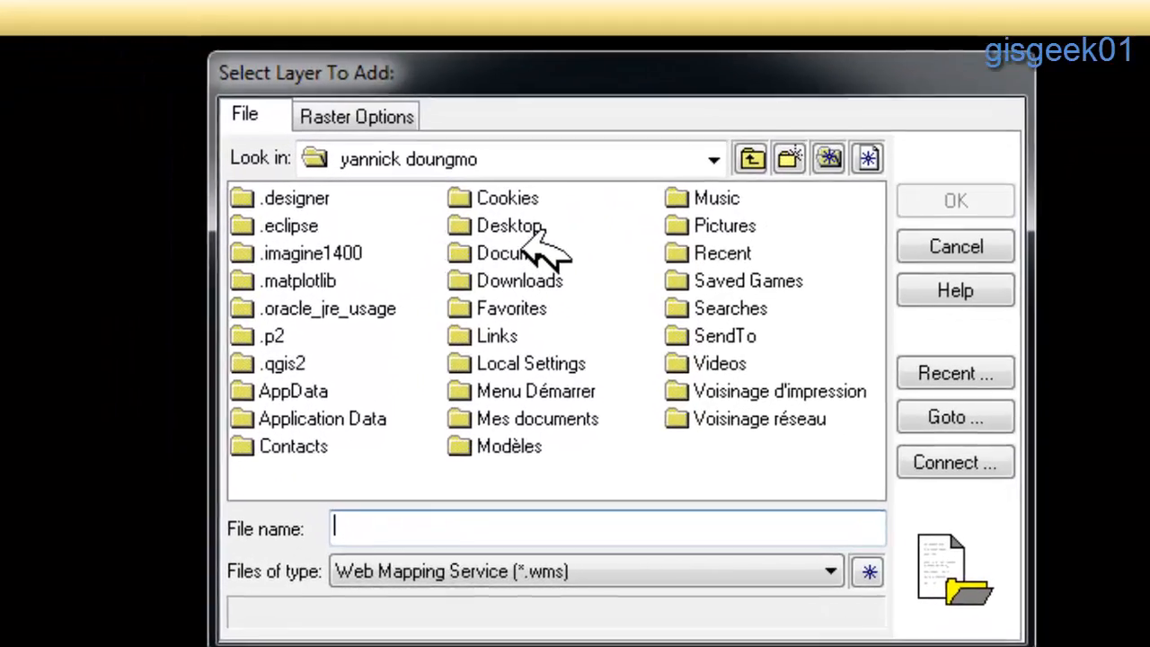
{"action": "double_click", "coordinate": [508, 227]}
{"action": "double_click", "coordinate": [220, 370]}
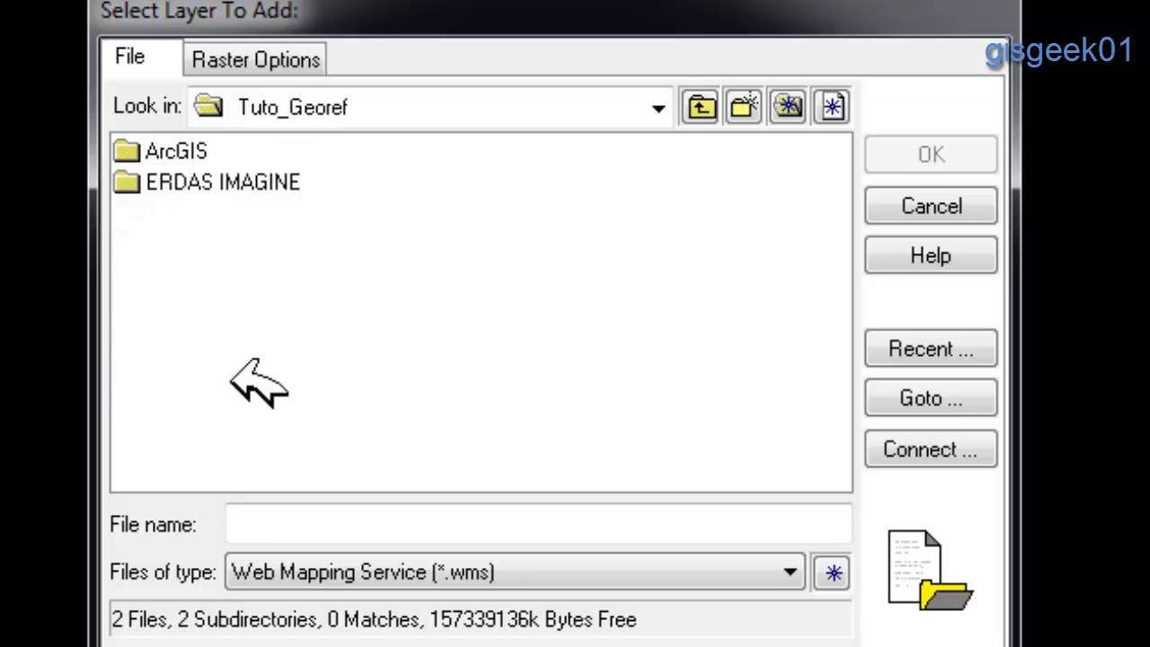
{"action": "double_click", "coordinate": [173, 183]}
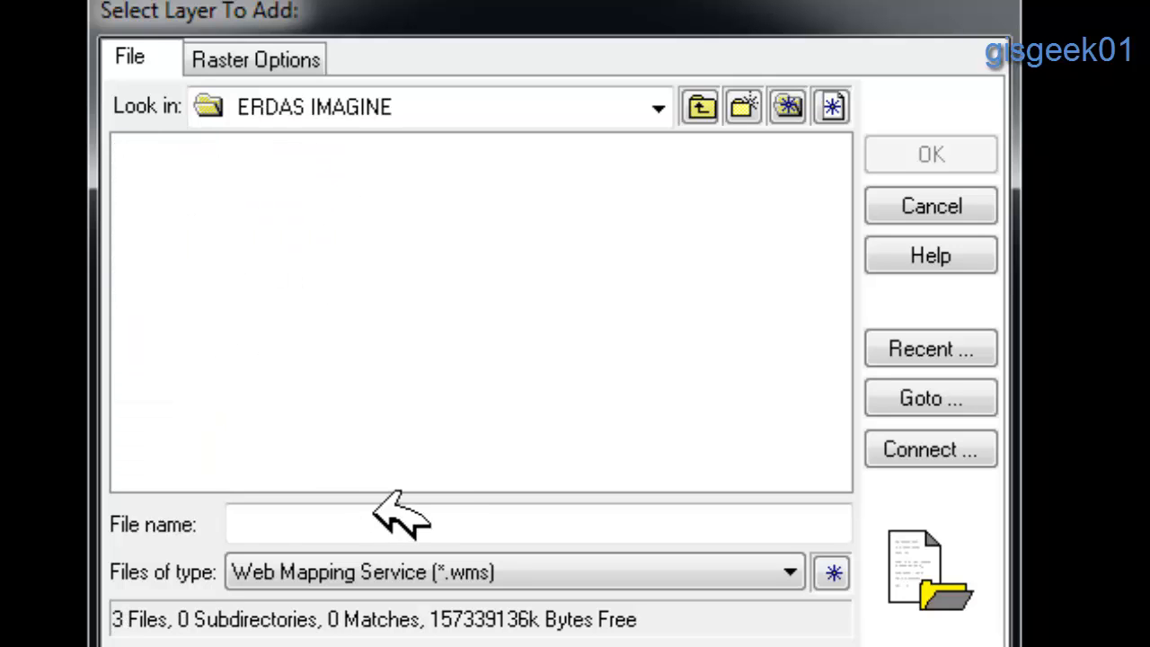
Filter the file list to the JFIF type and select Yaoundé 4c.jpg.
{"action": "left_click", "coordinate": [423, 580]}
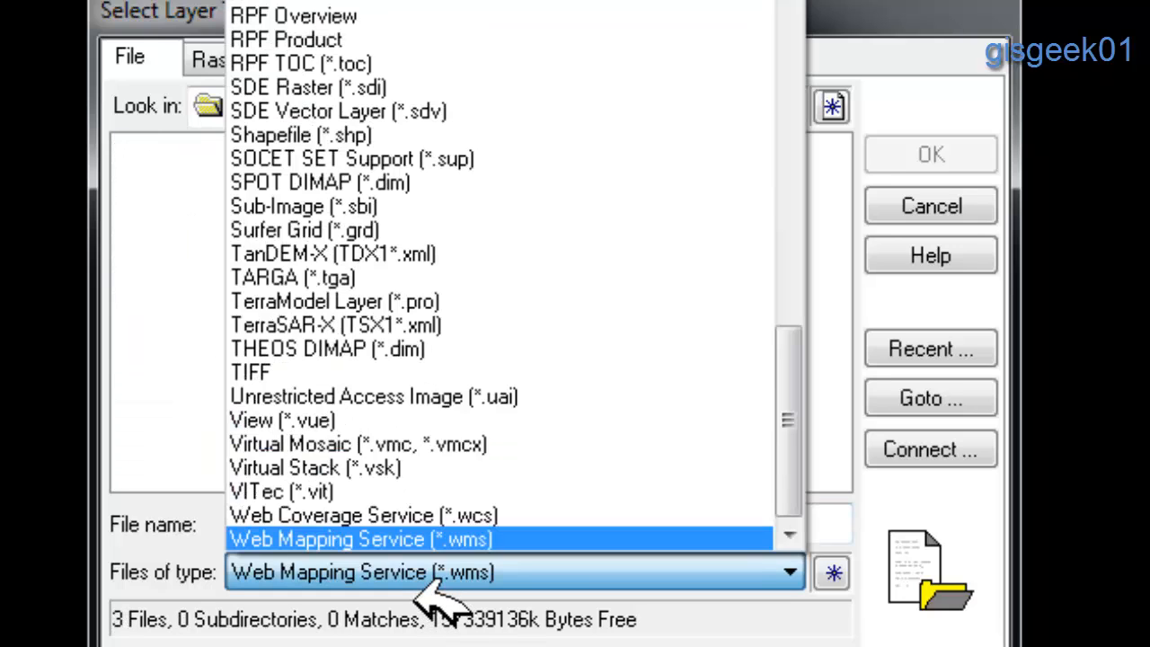
{"action": "key", "text": "j"}
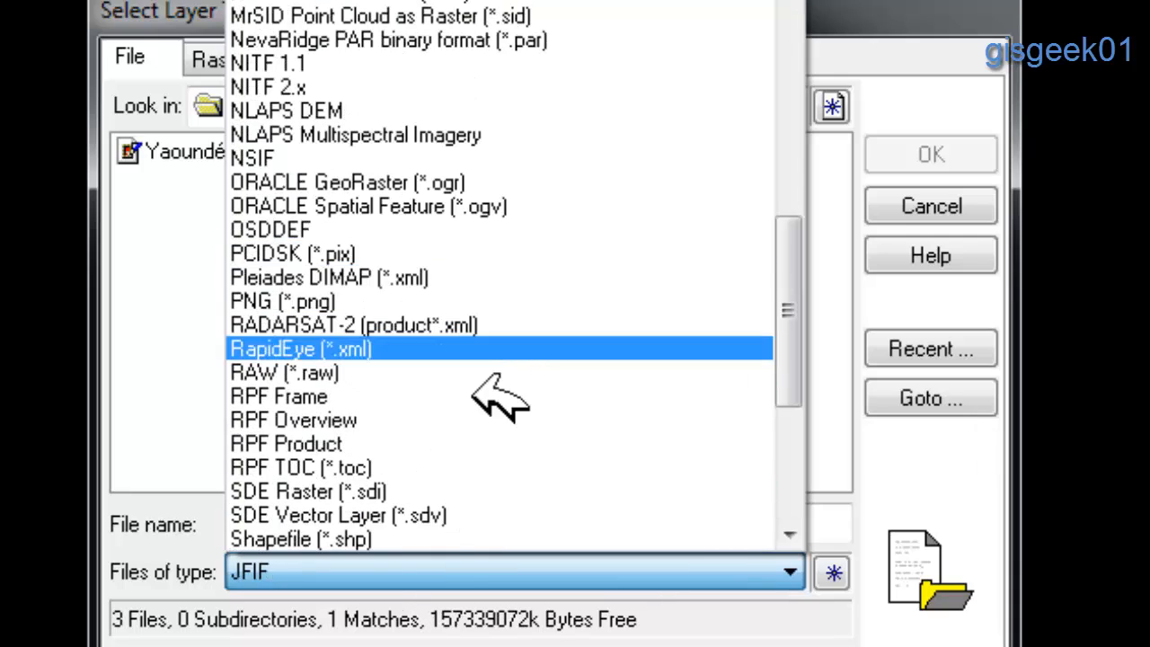
{"action": "left_click", "coordinate": [346, 602]}
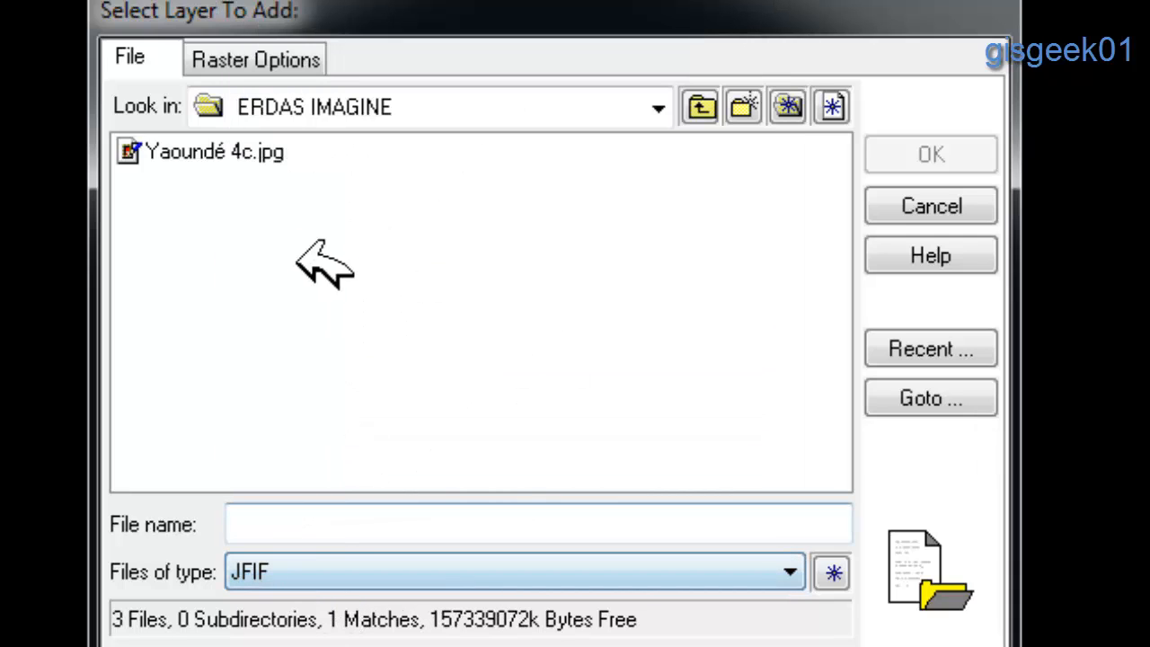
{"action": "left_click", "coordinate": [226, 158]}
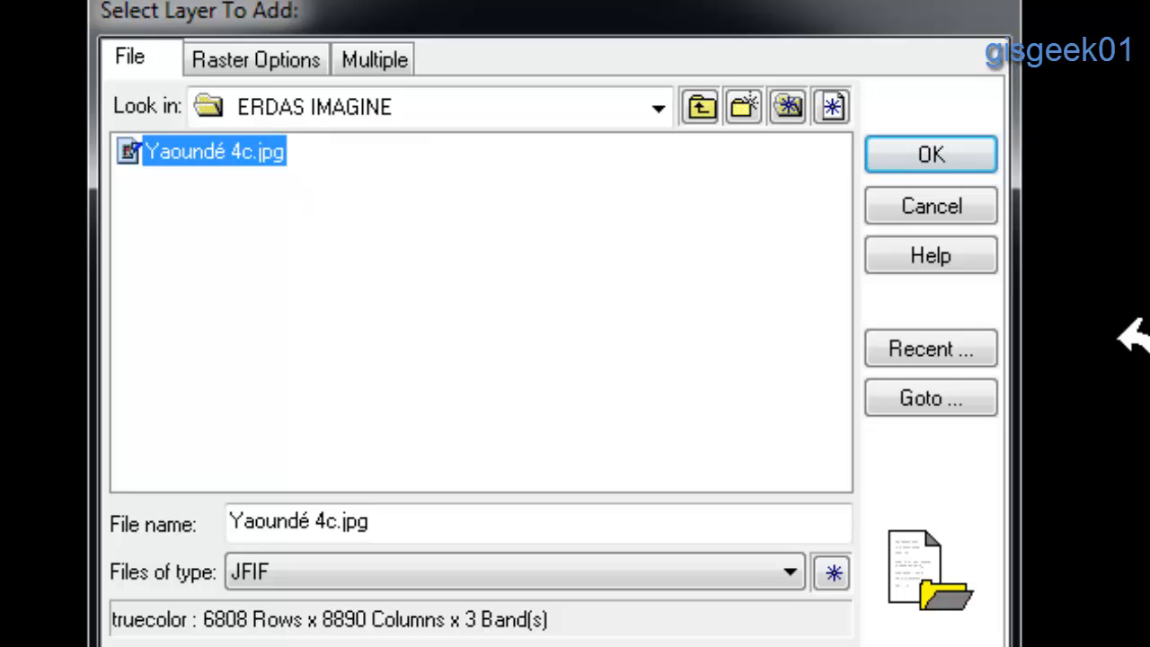
Enable Fit to Frame in the raster options and load the selected map image into the 2D view.
{"action": "left_click", "coordinate": [274, 68]}
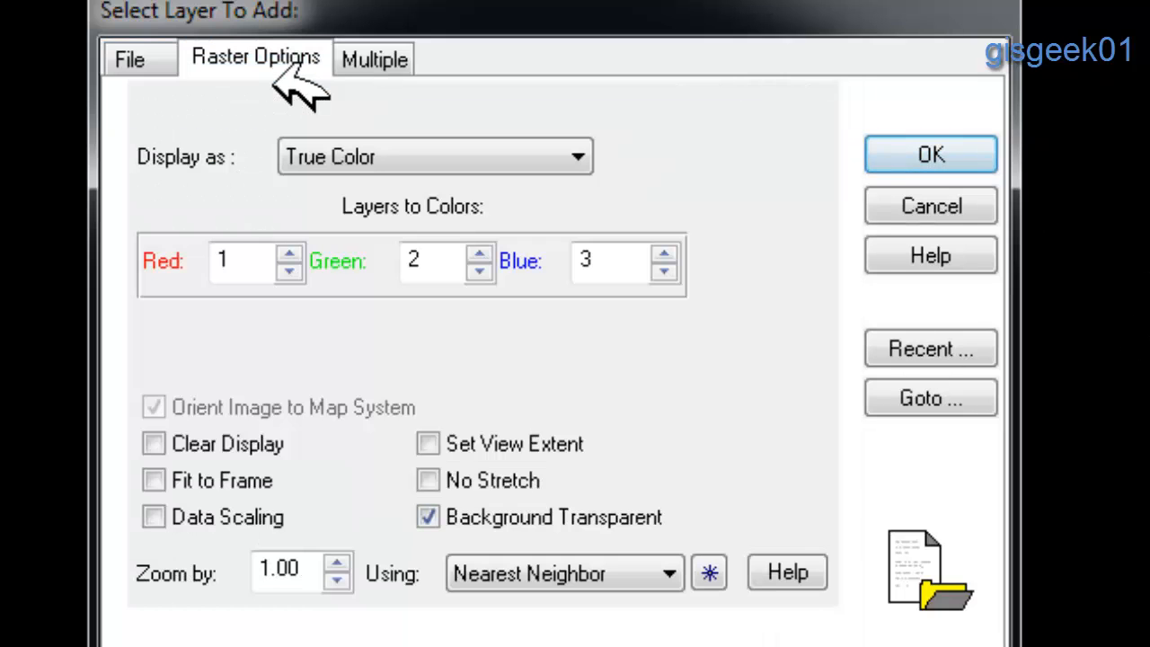
{"action": "left_click", "coordinate": [220, 477]}
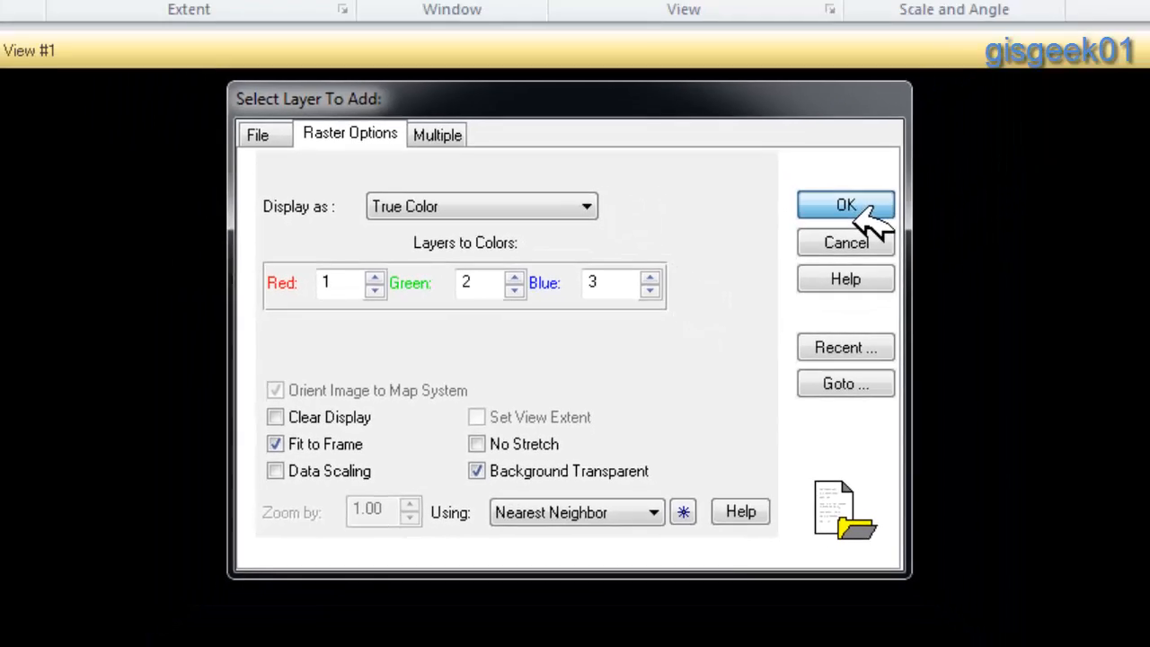
{"action": "left_click", "coordinate": [958, 160]}
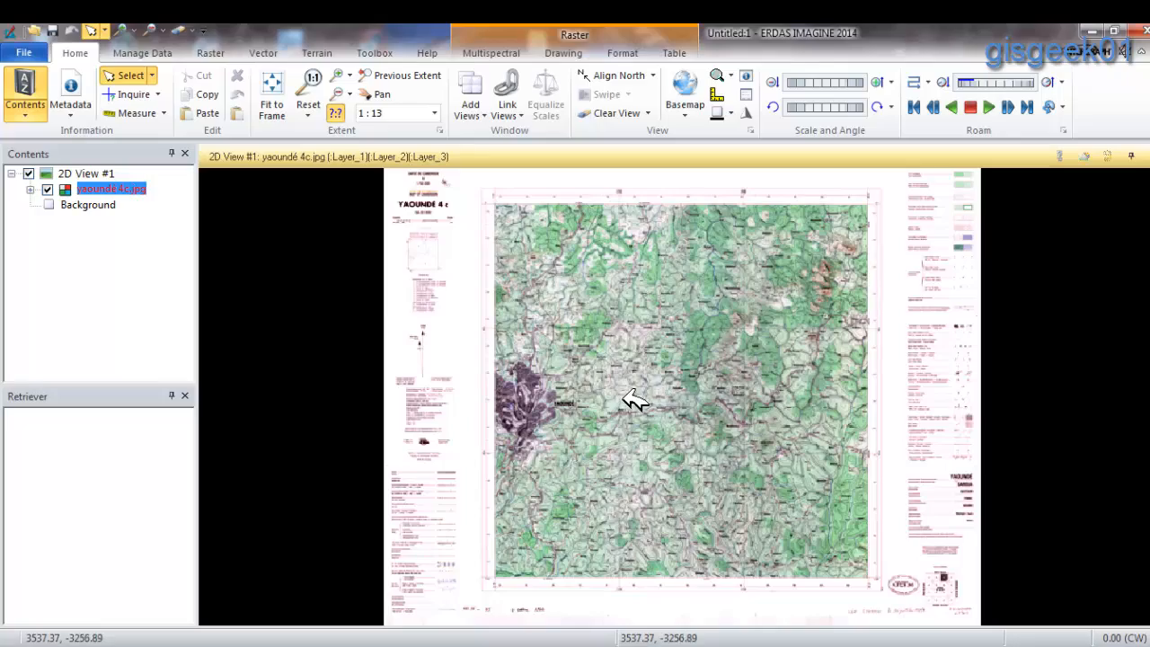
Examine the scanned map's detail and its title and scale block, and fit the layer back to the window.
{"action": "scroll", "coordinate": [656, 393], "scroll_direction": "up", "scroll_amount": 4}
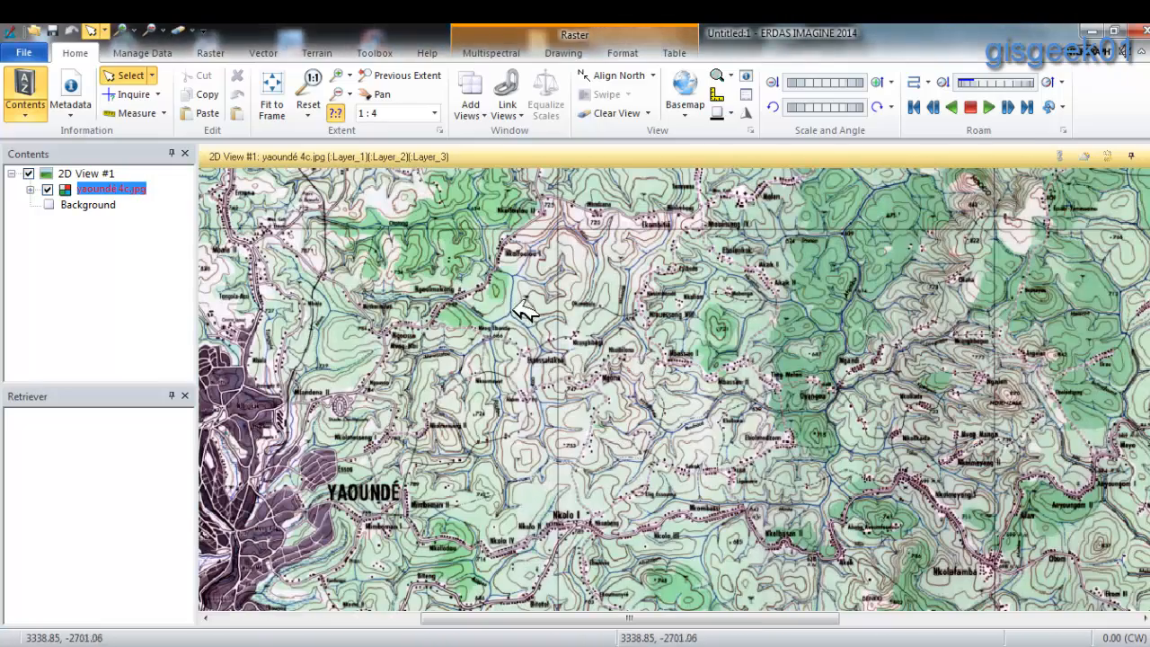
{"action": "left_click_drag", "start_coordinate": [485, 288], "coordinate": [1134, 635]}
{"action": "left_click_drag", "start_coordinate": [636, 329], "coordinate": [683, 535]}
{"action": "scroll", "coordinate": [669, 394], "scroll_direction": "up", "scroll_amount": 2}
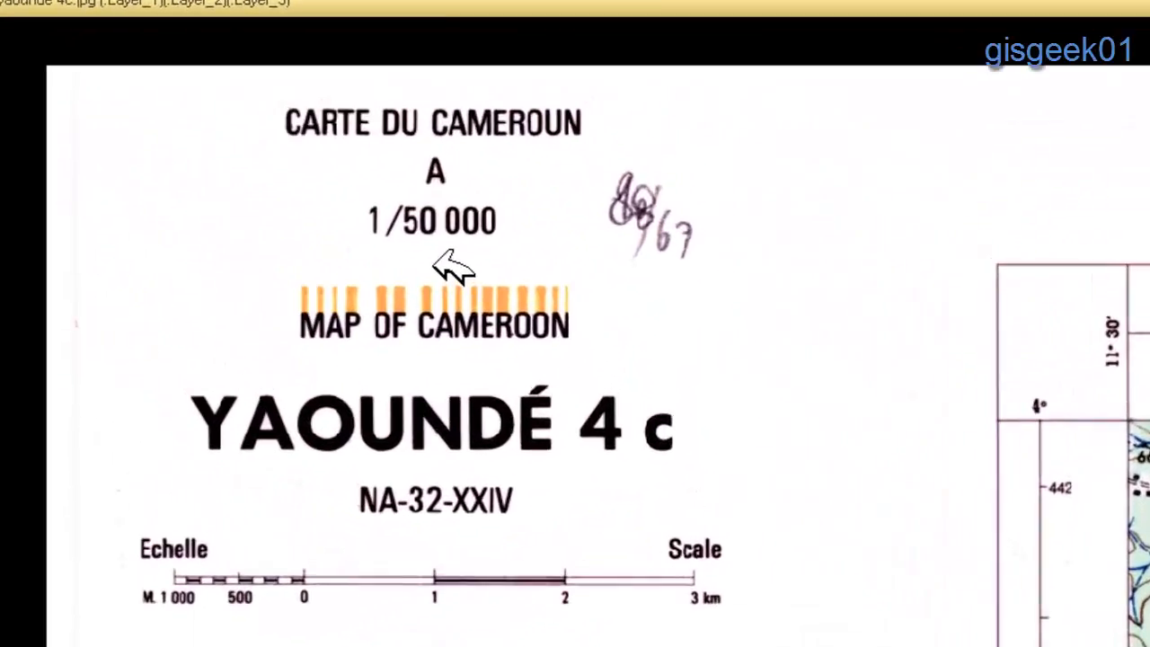
{"action": "right_click", "coordinate": [546, 310]}
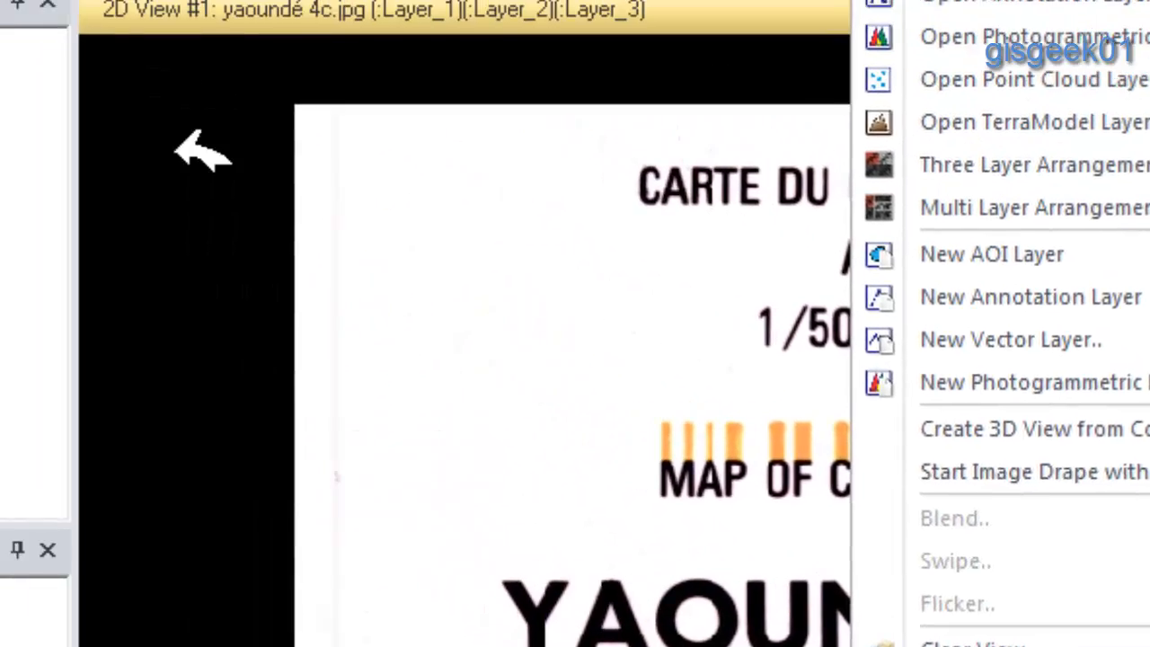
{"action": "left_click", "coordinate": [329, 223]}
{"action": "right_click", "coordinate": [270, 232]}
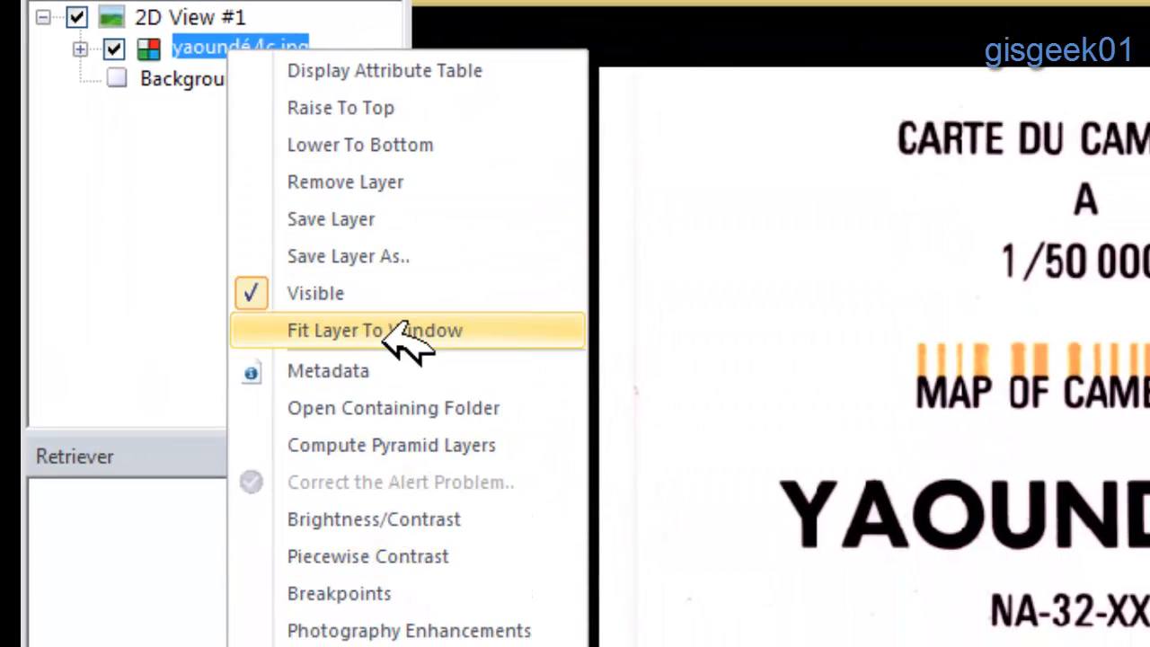
{"action": "left_click", "coordinate": [404, 332]}
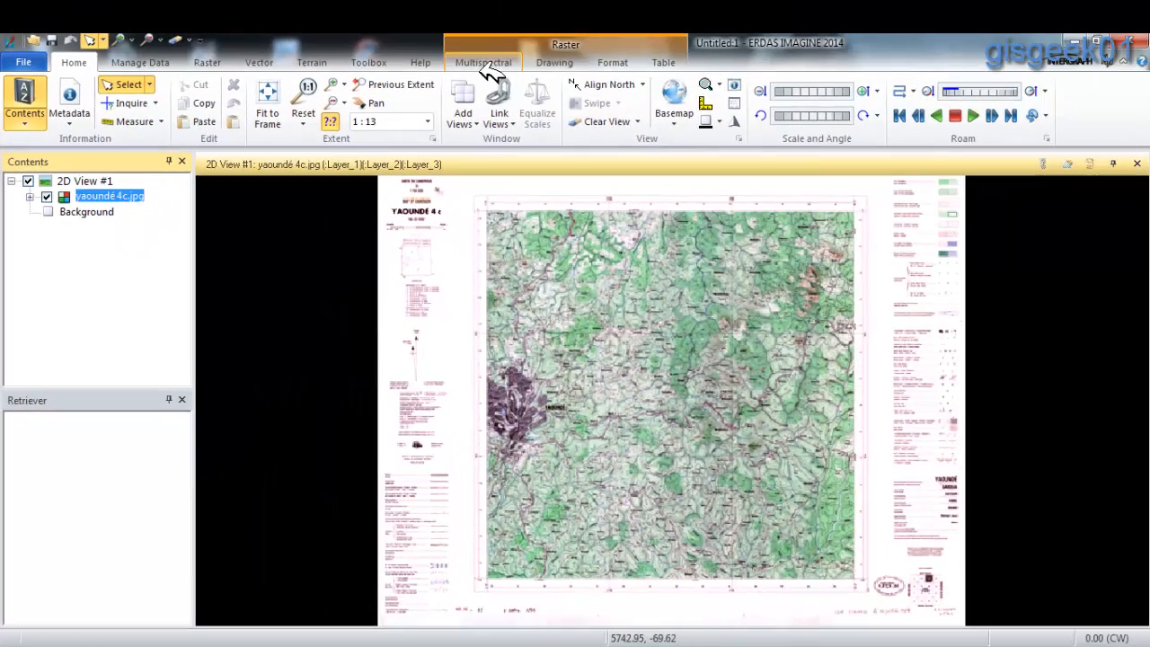
Start control point collection for the map image using the Polynomial geometric model.
{"action": "left_click", "coordinate": [485, 65]}
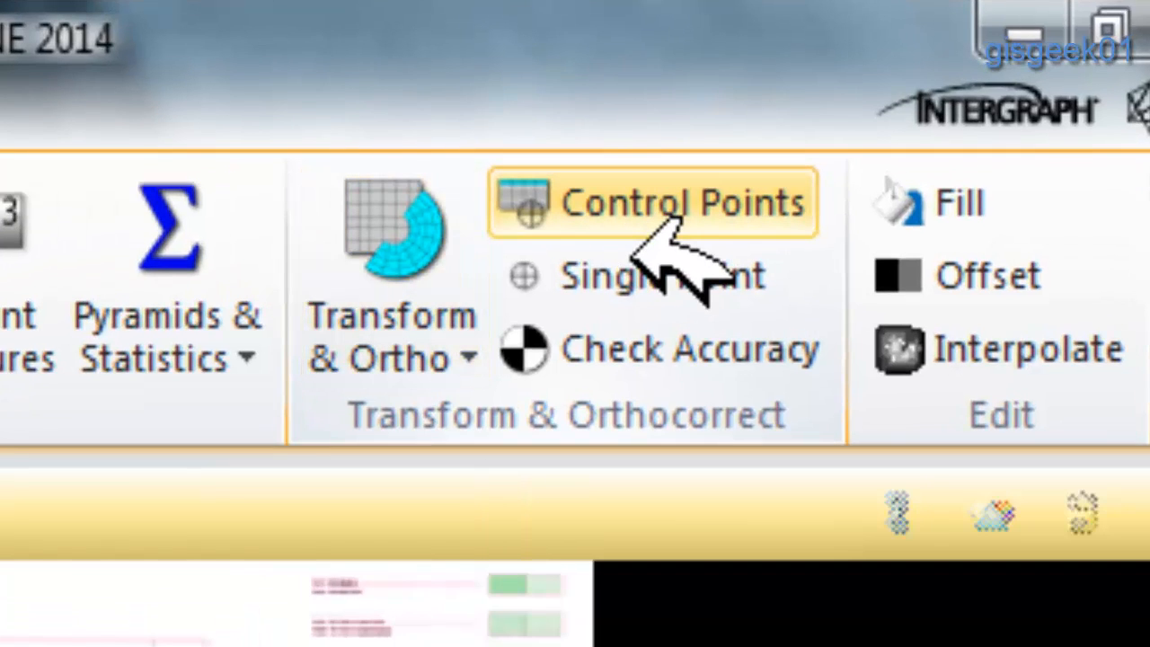
{"action": "left_click", "coordinate": [640, 224]}
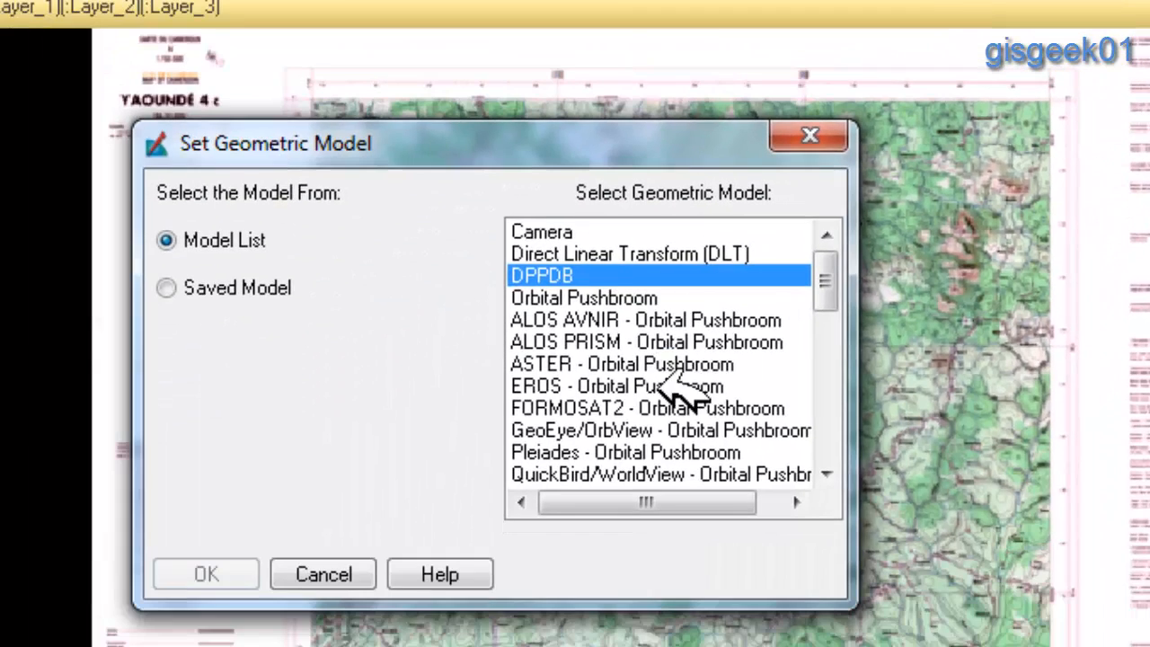
{"action": "left_click", "coordinate": [670, 386]}
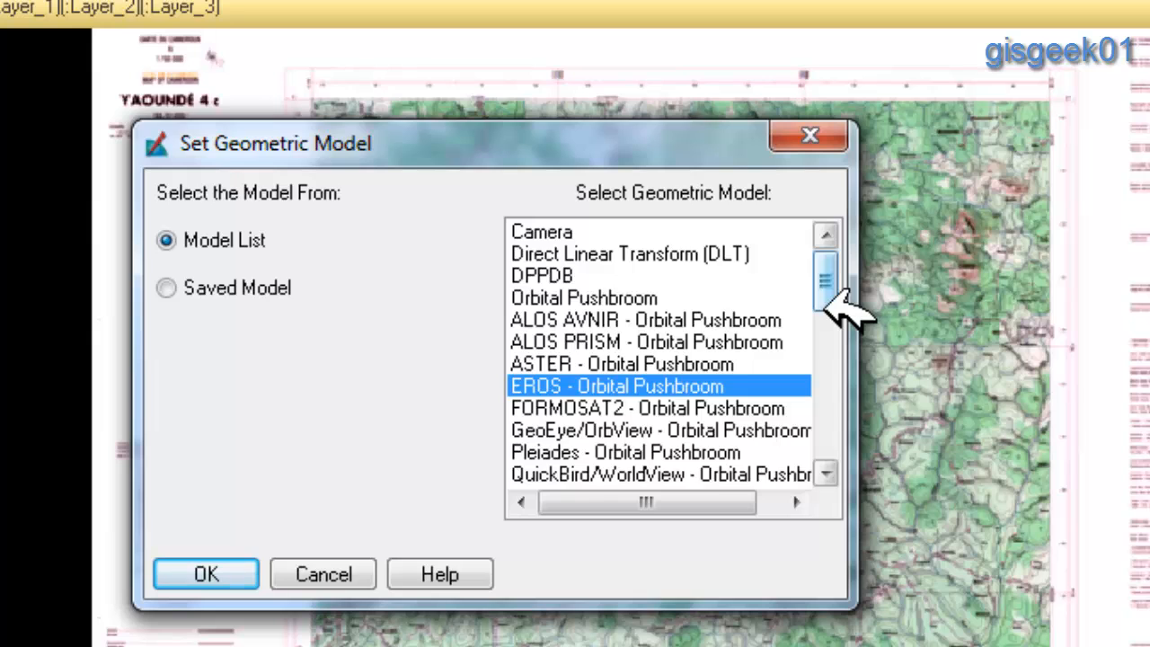
{"action": "left_click_drag", "start_coordinate": [826, 292], "coordinate": [840, 483]}
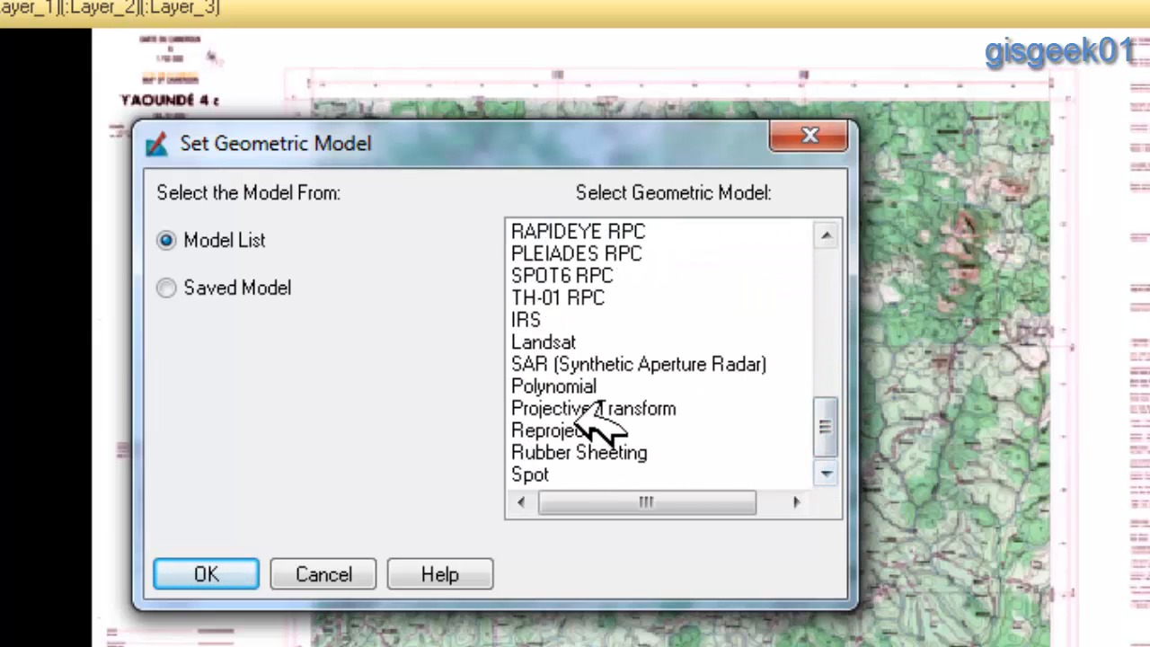
{"action": "left_click", "coordinate": [566, 386]}
{"action": "left_click", "coordinate": [248, 575]}
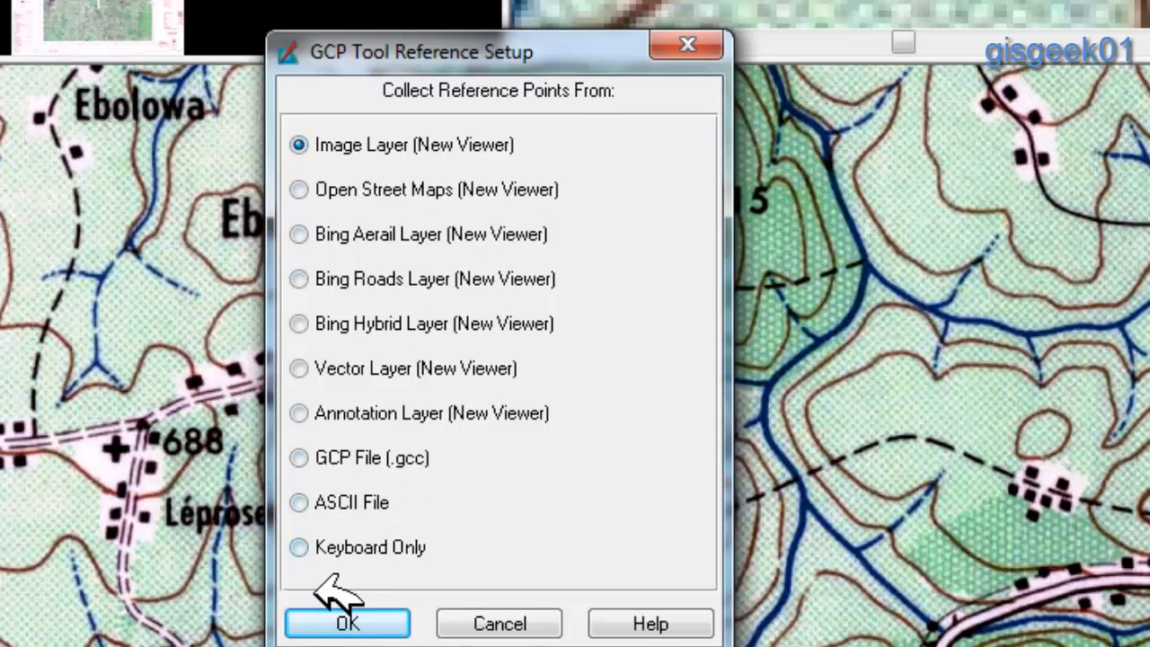
Set reference points to be collected by Keyboard Only and assign EPSG code 4326 as the reference coordinate system.
{"action": "left_click", "coordinate": [324, 549]}
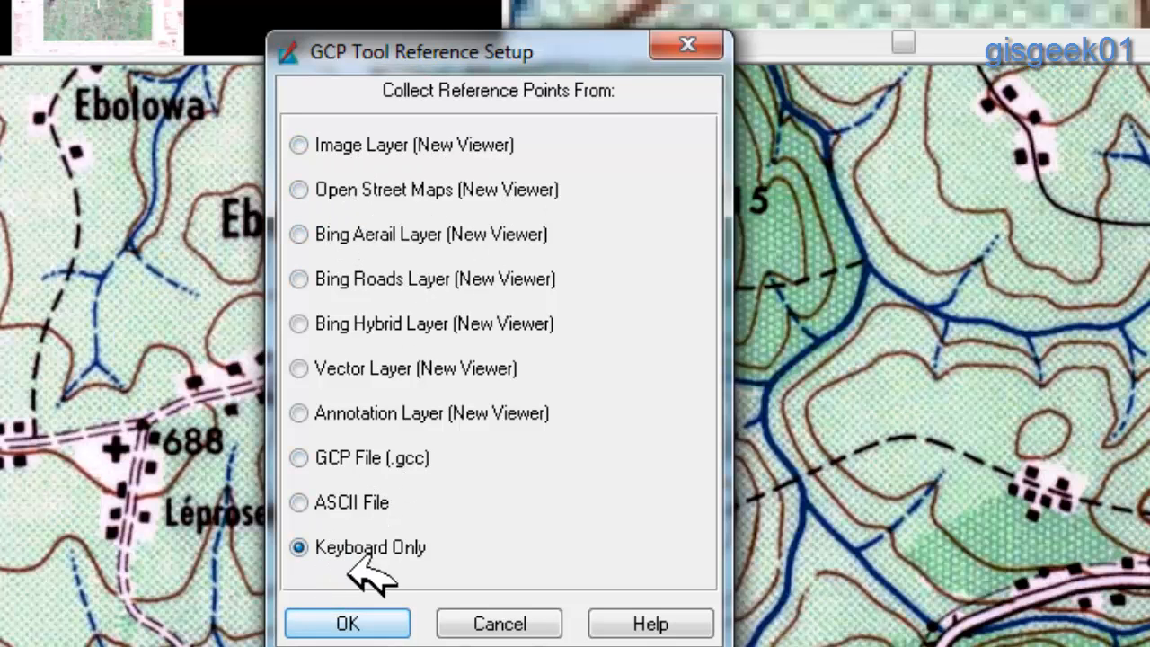
{"action": "left_click", "coordinate": [350, 624]}
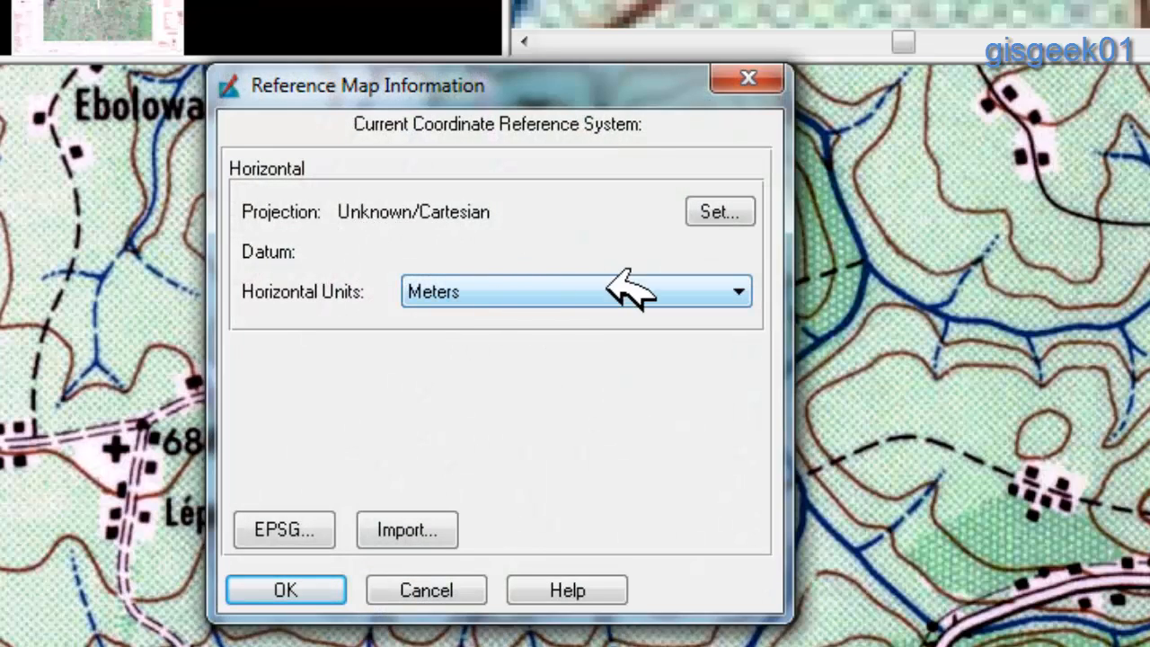
{"action": "left_click", "coordinate": [286, 532]}
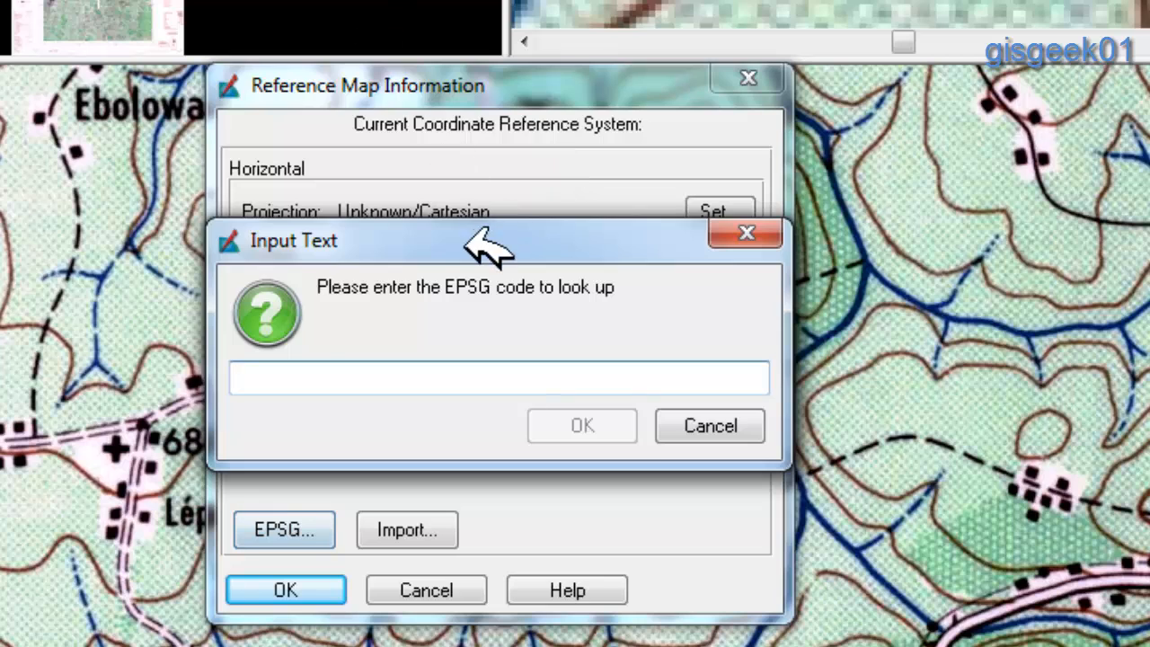
{"action": "left_click_drag", "start_coordinate": [464, 242], "coordinate": [575, 339]}
{"action": "type", "text": "4"}
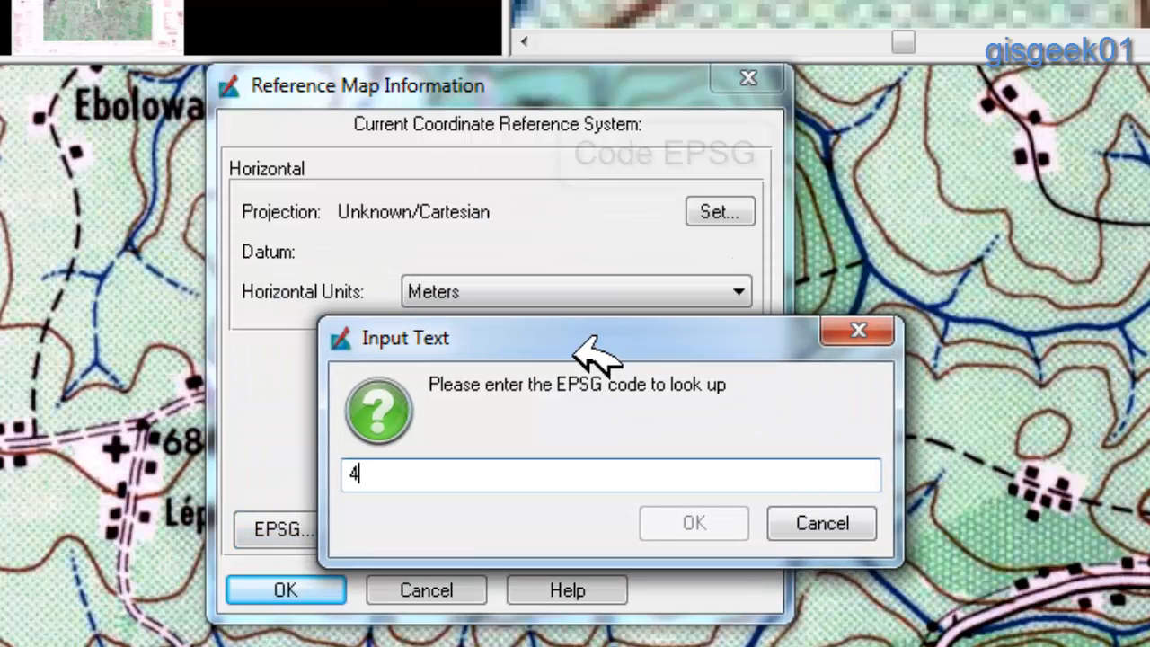
{"action": "type", "text": "326"}
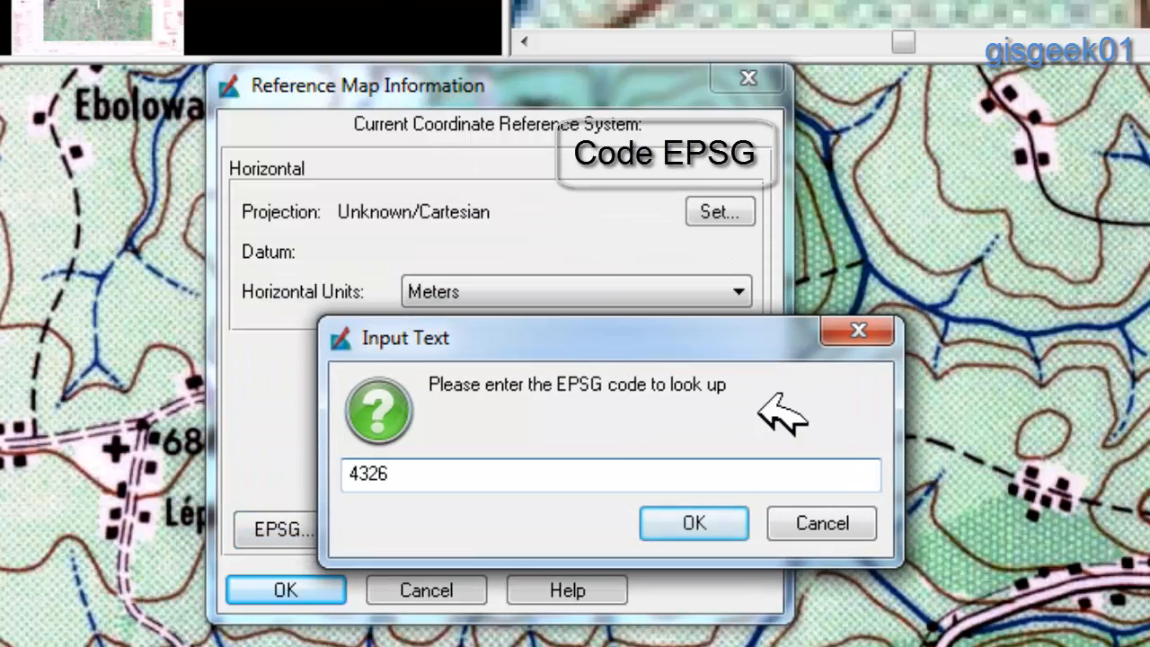
{"action": "left_click", "coordinate": [701, 532]}
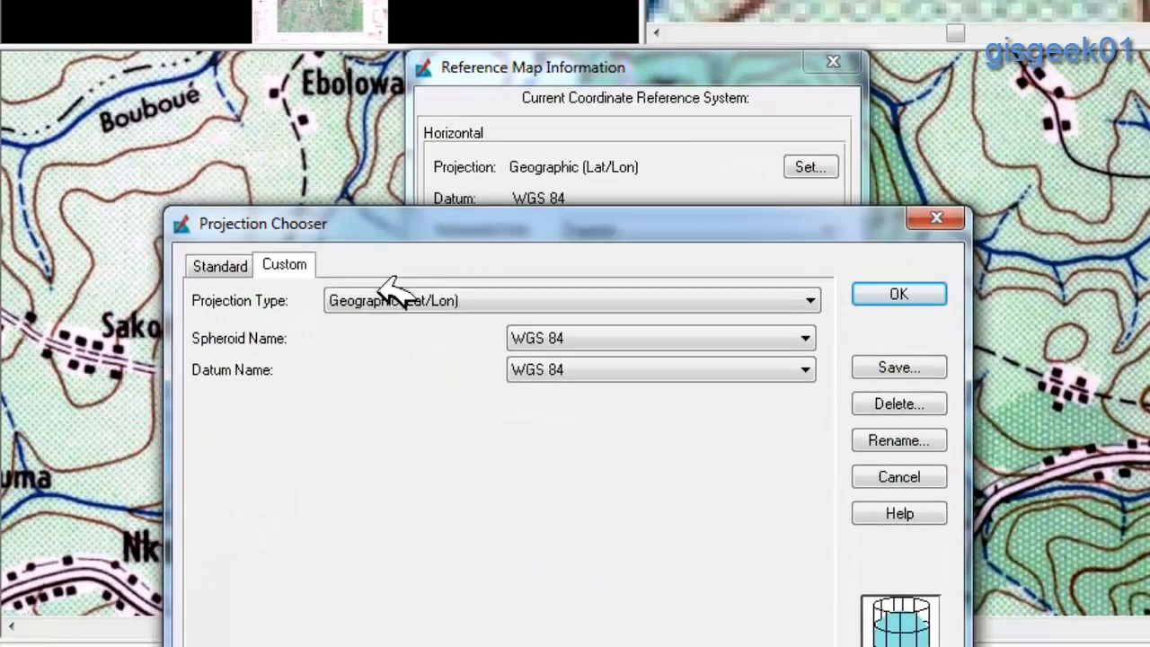
{"action": "left_click", "coordinate": [435, 306]}
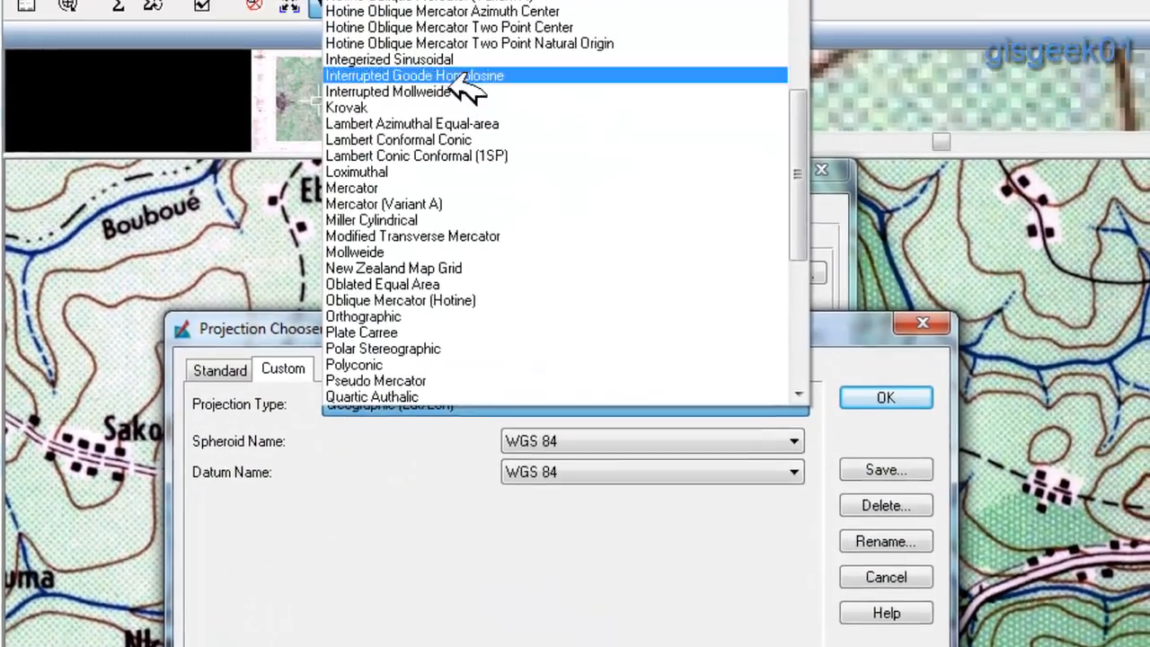
{"action": "scroll", "coordinate": [495, 233], "scroll_direction": "up", "scroll_amount": 7}
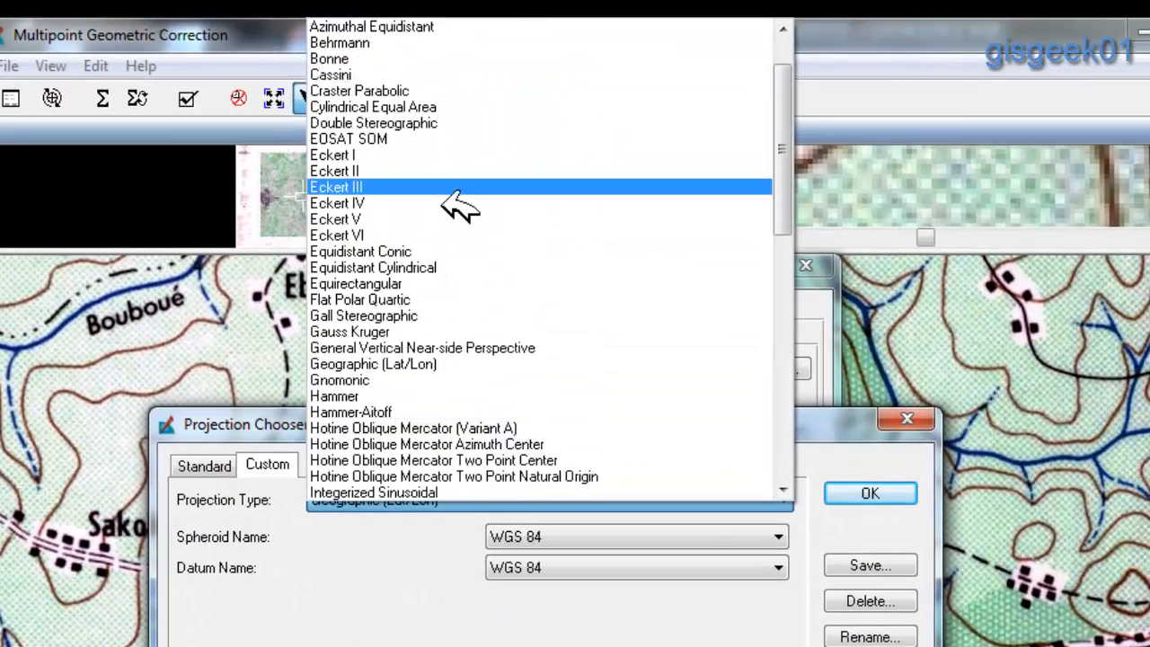
{"action": "scroll", "coordinate": [462, 206], "scroll_direction": "down", "scroll_amount": 14}
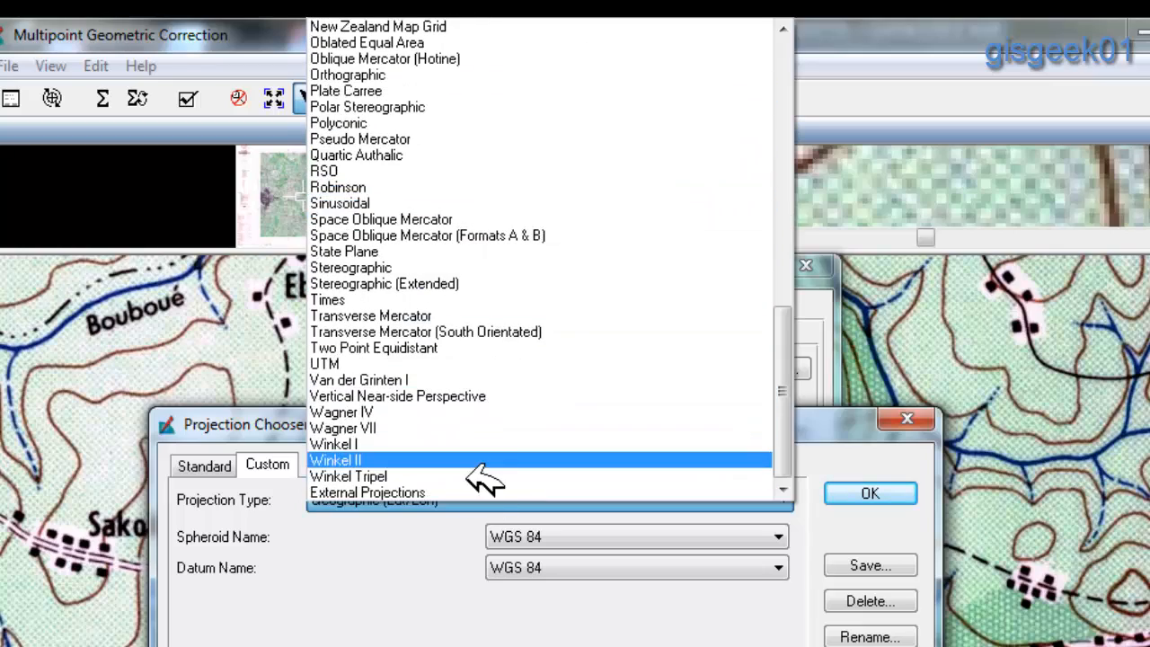
{"action": "left_click", "coordinate": [911, 475]}
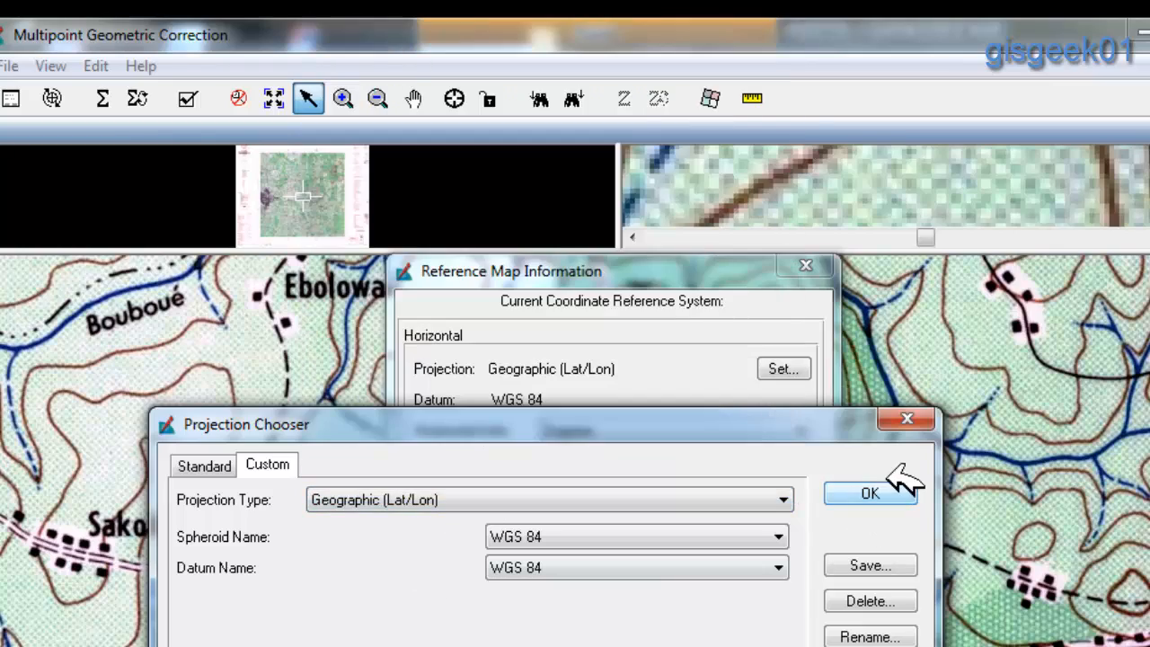
Accept Geographic (Lat/Lon) WGS 84 in degrees as the reference map system and close the polynomial model properties at order 1.
{"action": "left_click", "coordinate": [910, 416]}
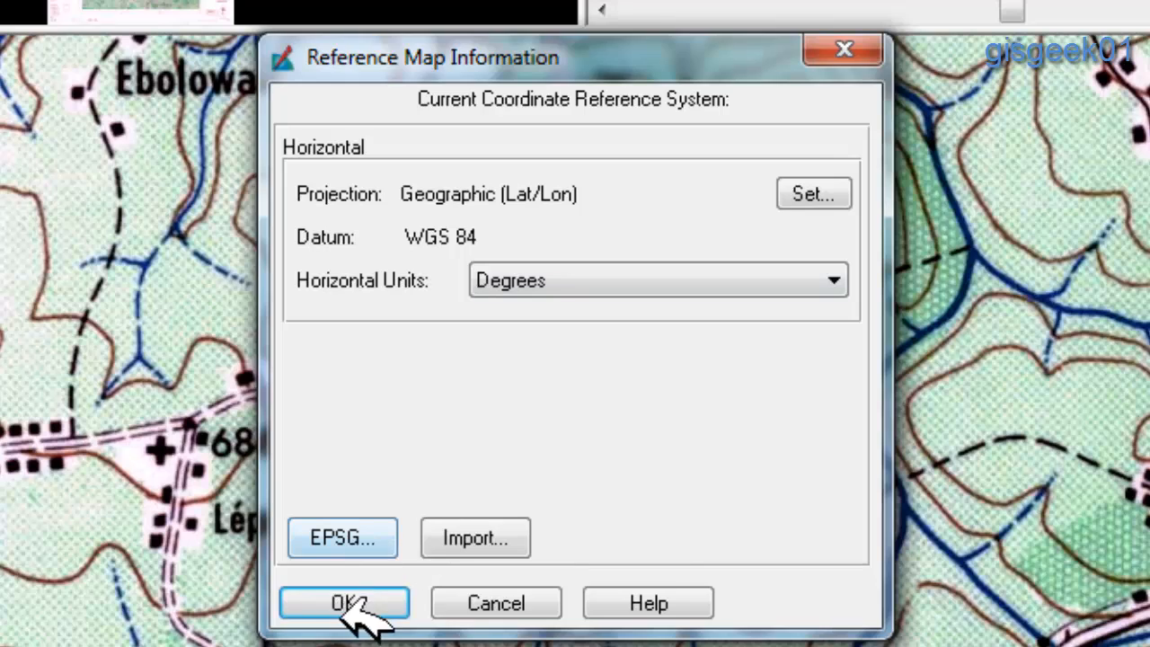
{"action": "left_click", "coordinate": [377, 602]}
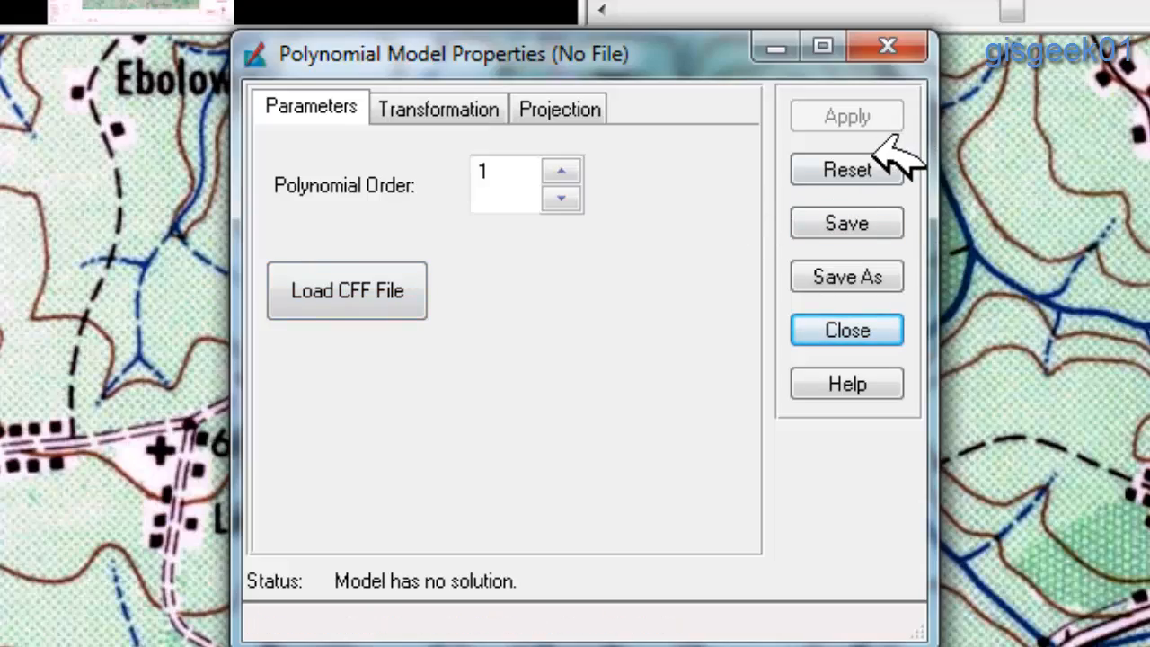
{"action": "left_click", "coordinate": [887, 48]}
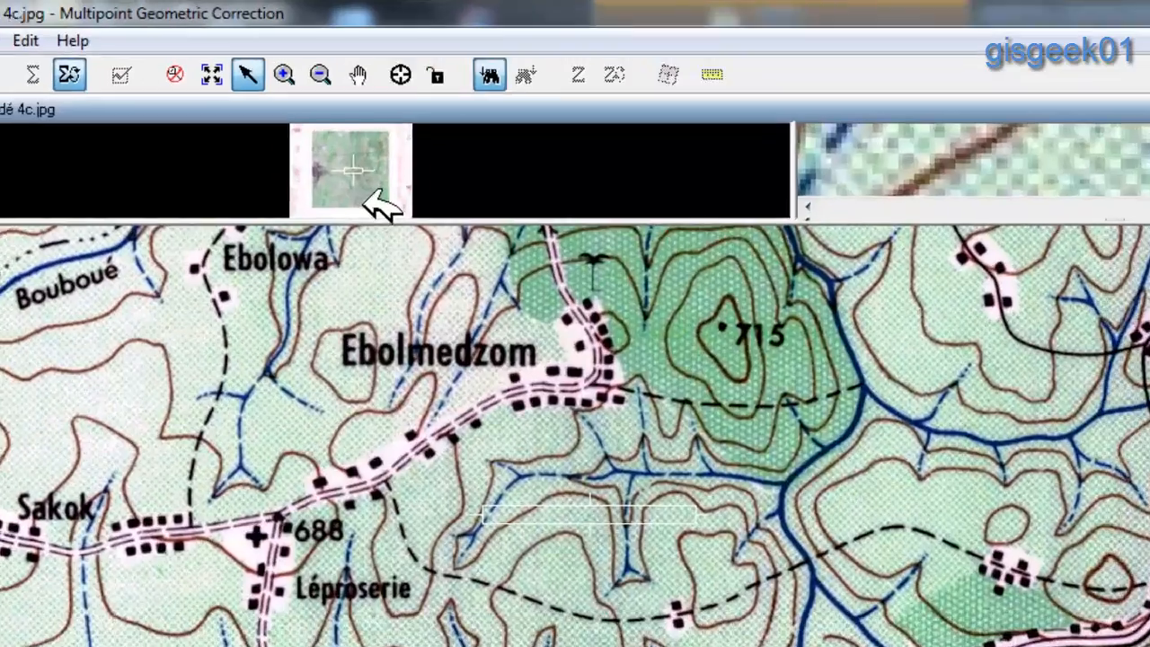
Place the first control point on the map frame's northwest corner and set its reference coordinates to X 11.5 and Y 4.
{"action": "left_click_drag", "start_coordinate": [292, 137], "coordinate": [271, 121]}
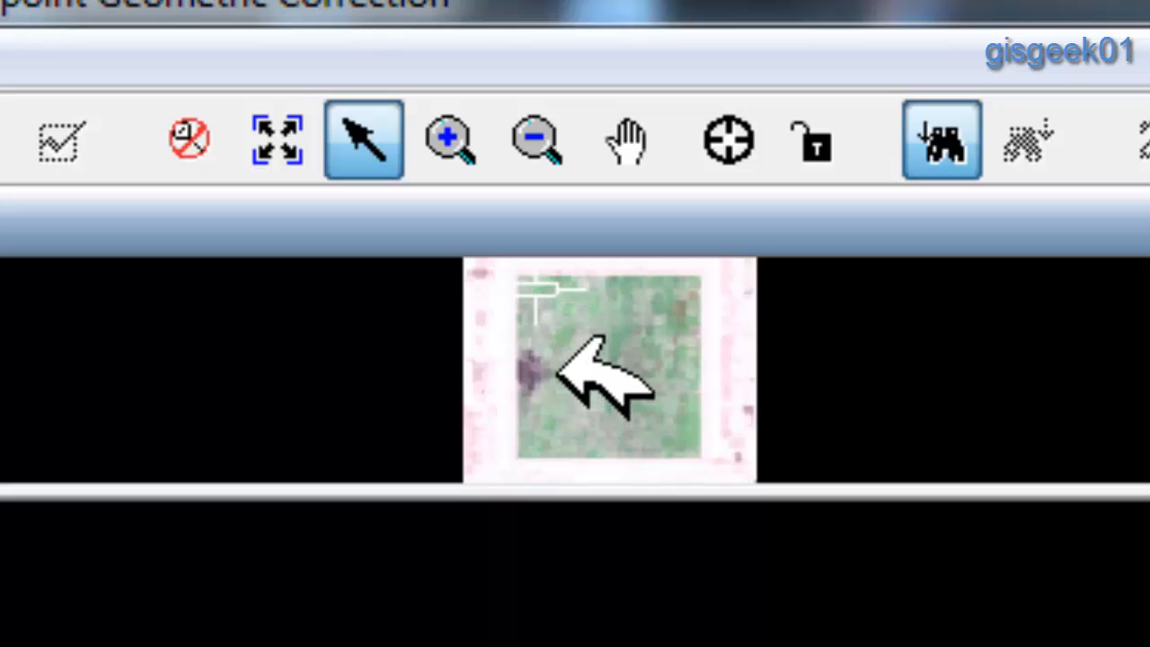
{"action": "left_click_drag", "start_coordinate": [557, 372], "coordinate": [545, 363]}
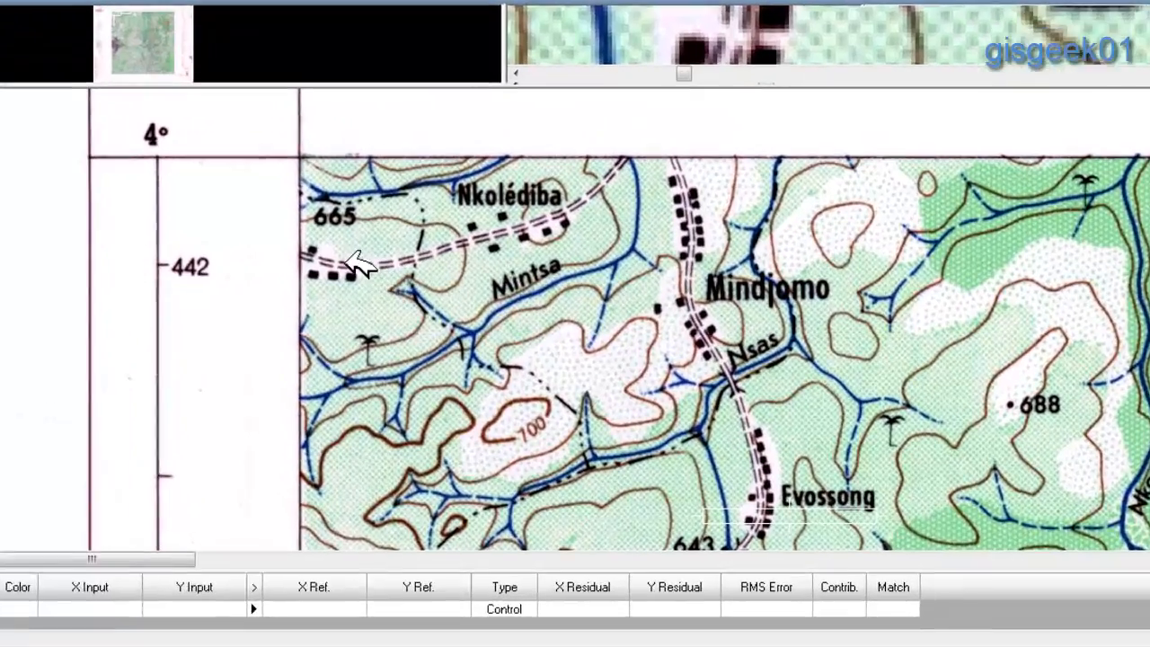
{"action": "left_click_drag", "start_coordinate": [411, 244], "coordinate": [446, 310]}
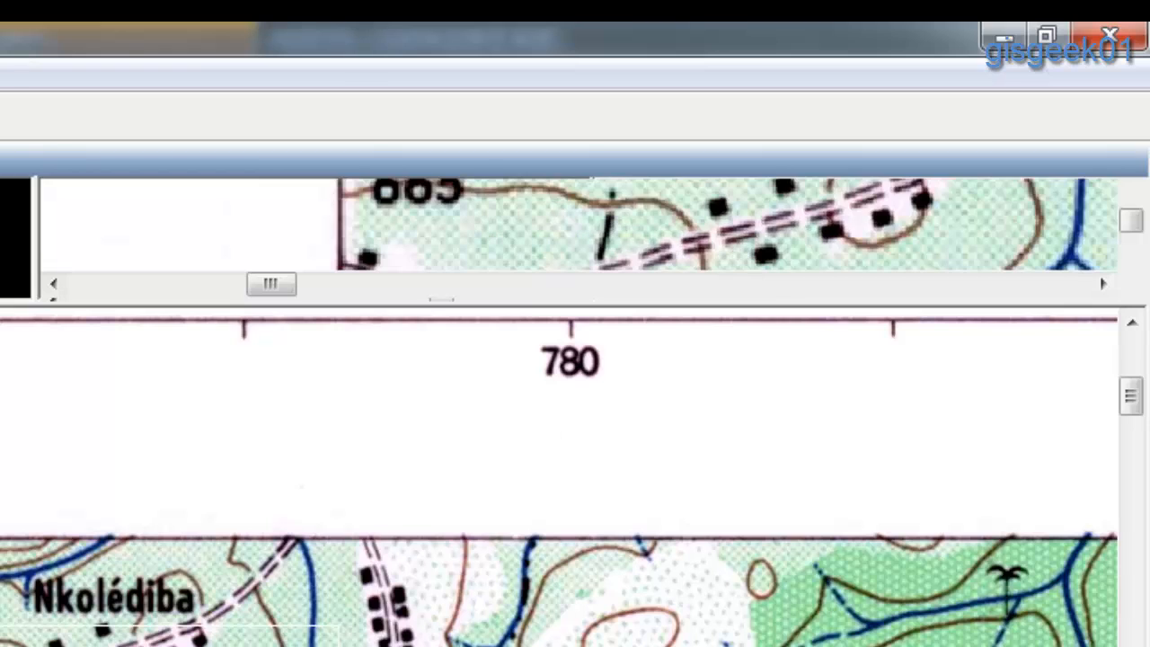
{"action": "left_click_drag", "start_coordinate": [242, 638], "coordinate": [2, 525]}
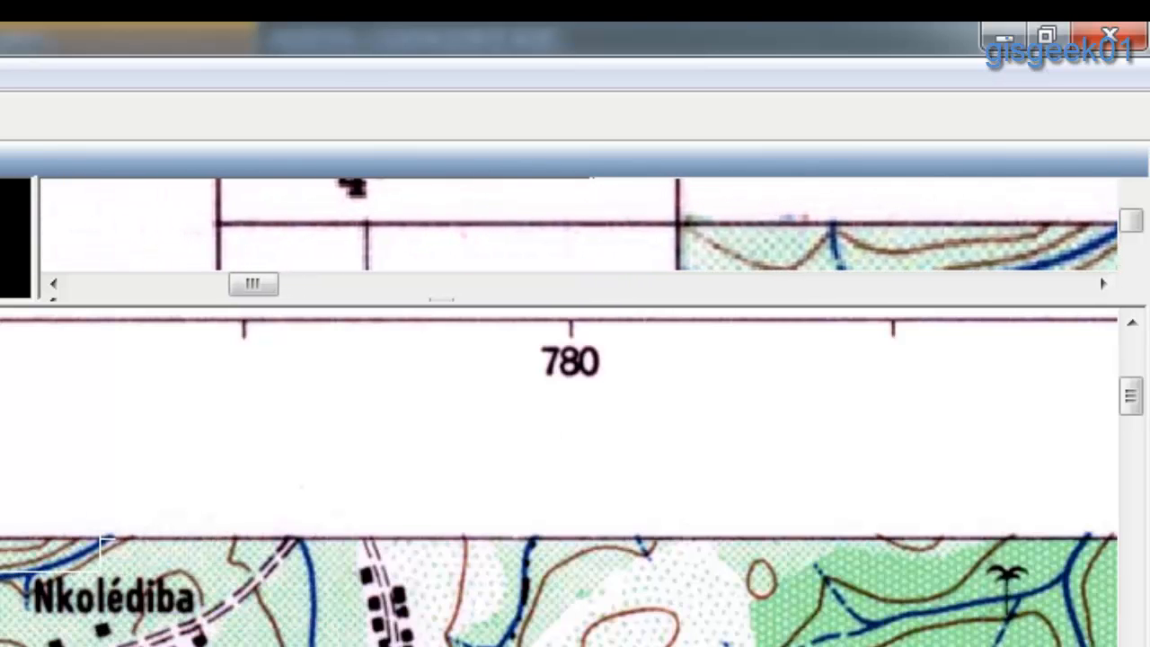
{"action": "right_click", "coordinate": [0, 578]}
{"action": "left_click", "coordinate": [18, 644]}
{"action": "left_click_drag", "start_coordinate": [2, 557], "coordinate": [1, 534]}
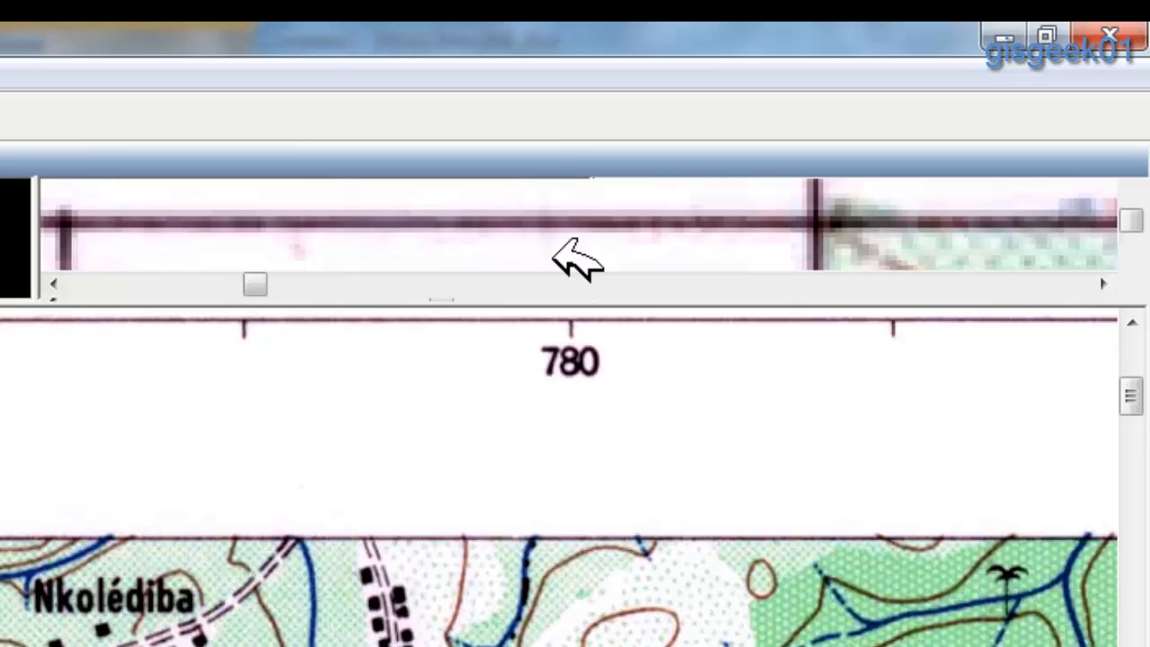
{"action": "left_click_drag", "start_coordinate": [577, 261], "coordinate": [90, 252]}
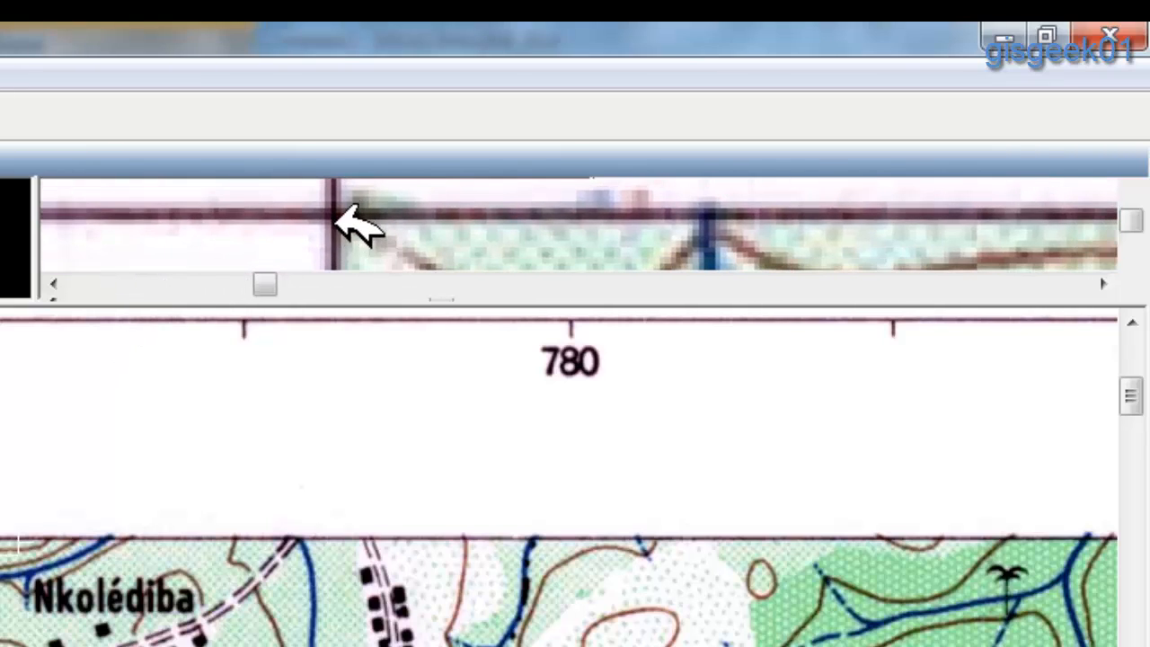
{"action": "scroll", "coordinate": [335, 222], "scroll_direction": "up", "scroll_amount": 5}
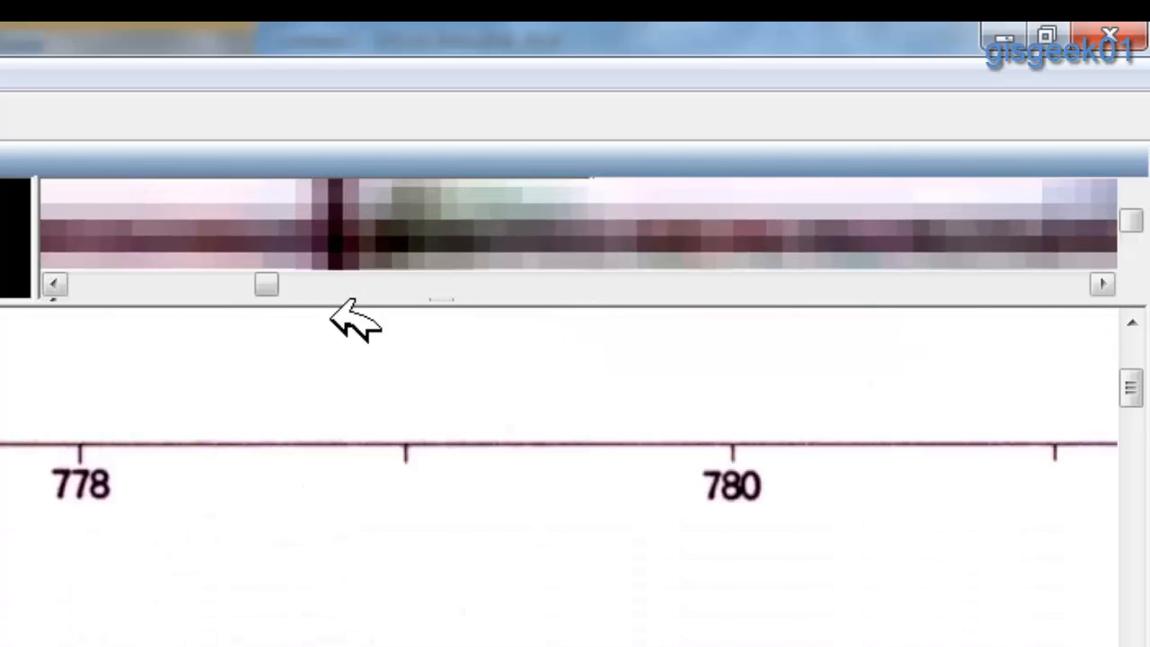
{"action": "left_click_drag", "start_coordinate": [329, 326], "coordinate": [320, 385]}
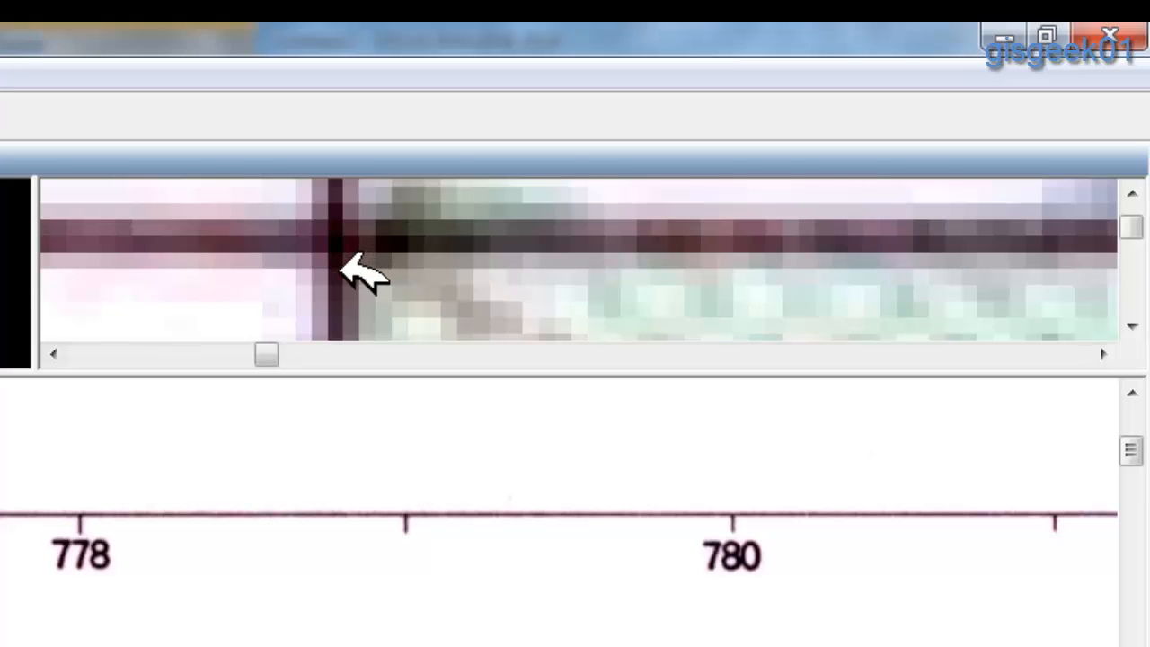
{"action": "scroll", "coordinate": [364, 274], "scroll_direction": "up", "scroll_amount": 5}
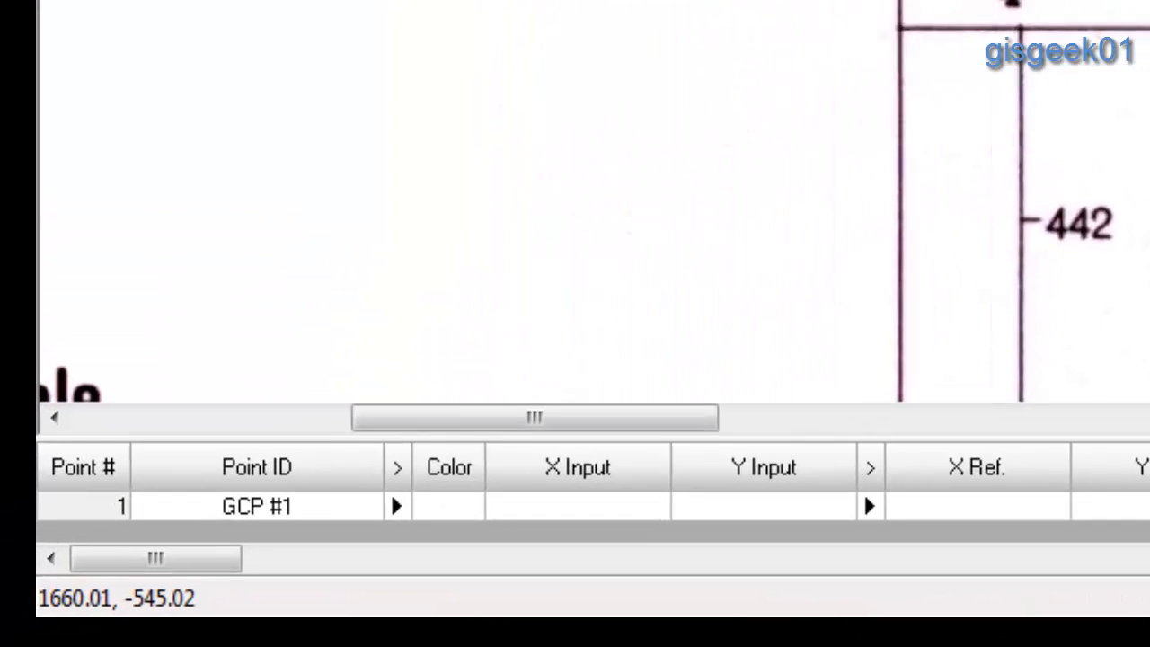
{"action": "left_click", "coordinate": [762, 142]}
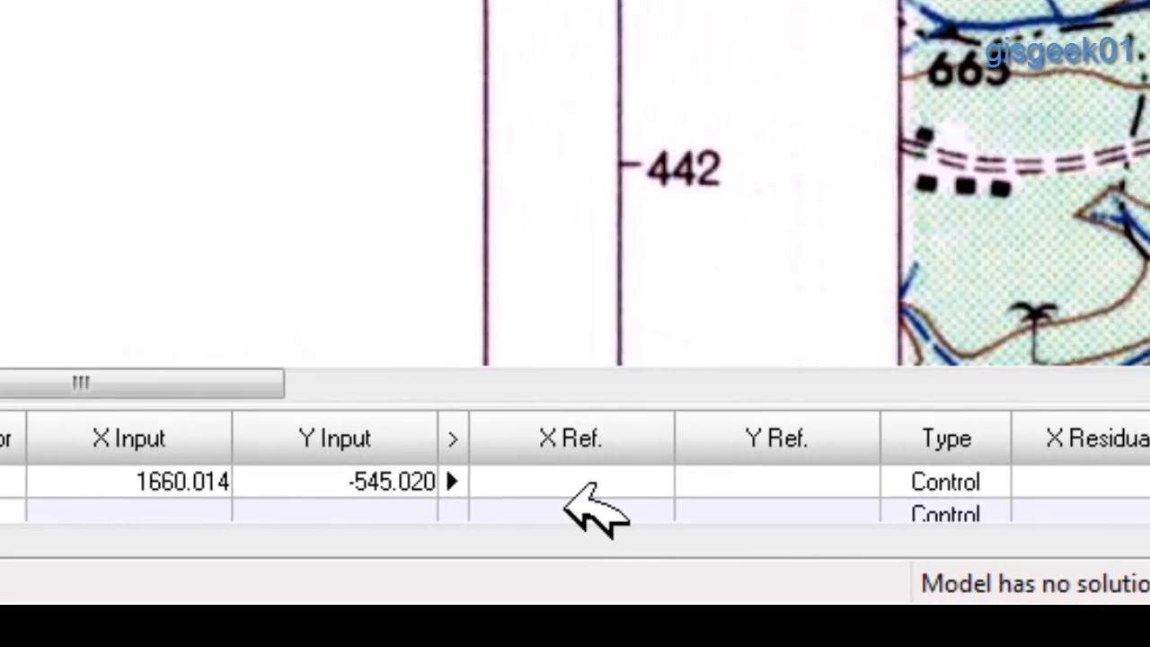
{"action": "left_click", "coordinate": [1010, 494]}
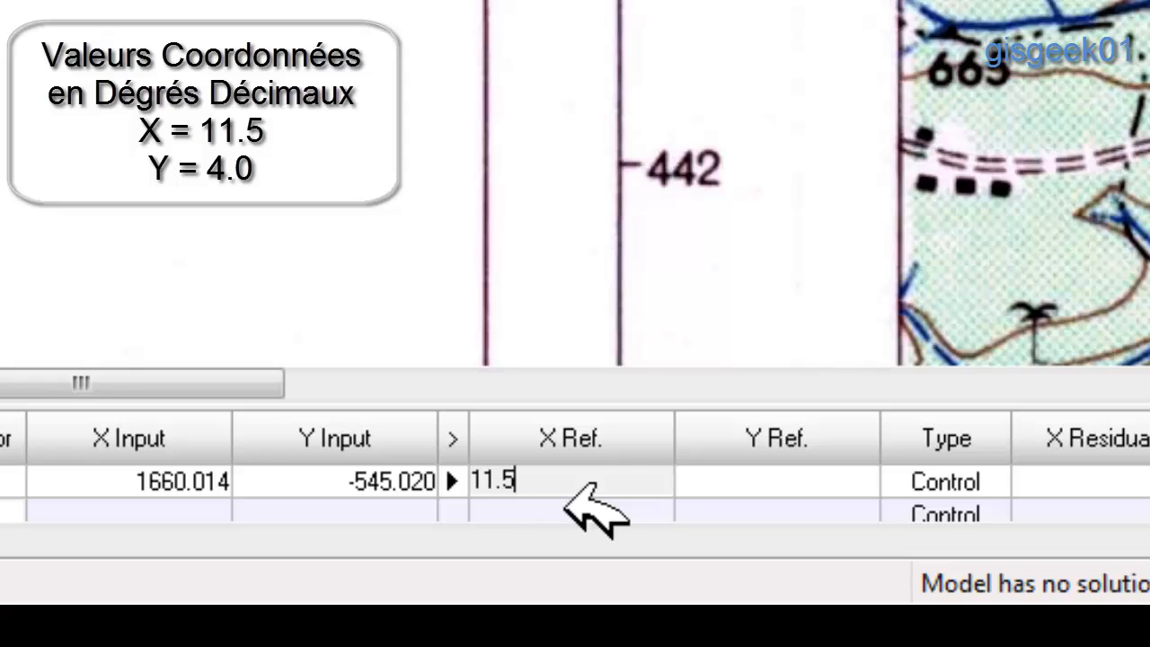
{"action": "key", "text": "Tab"}
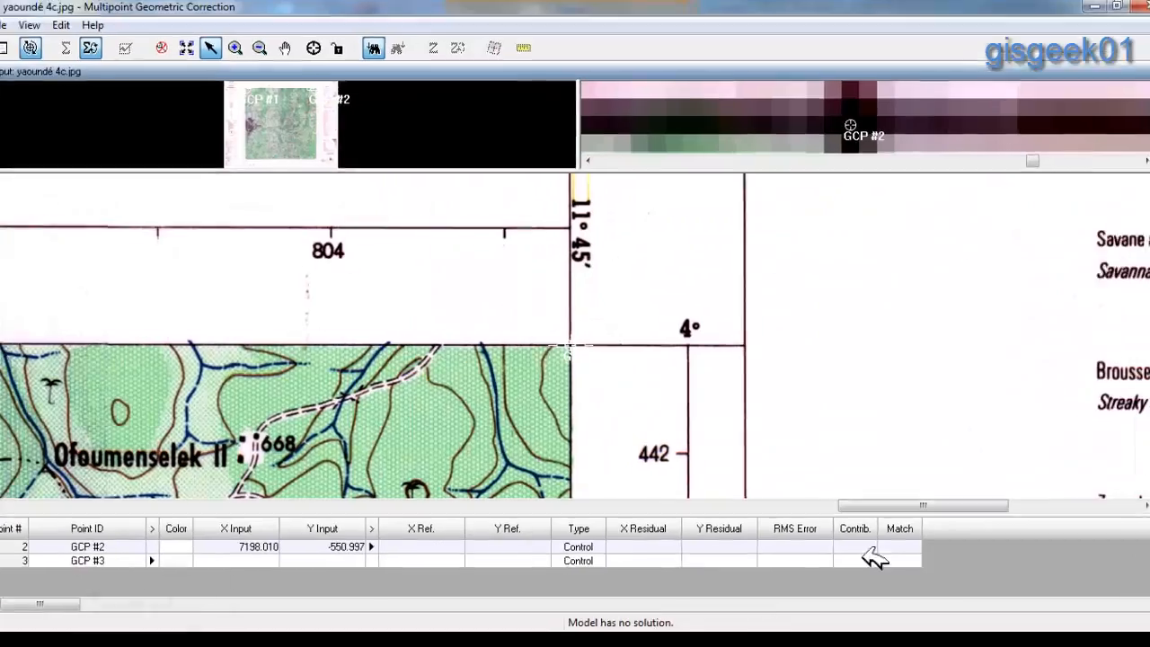
Set the reference coordinates of the second control point, on the frame's northeast corner, to X 11.75 and Y 4.
{"action": "scroll", "coordinate": [869, 552], "scroll_direction": "up", "scroll_amount": 1}
{"action": "left_click", "coordinate": [415, 551]}
{"action": "type", "text": "11.75"}
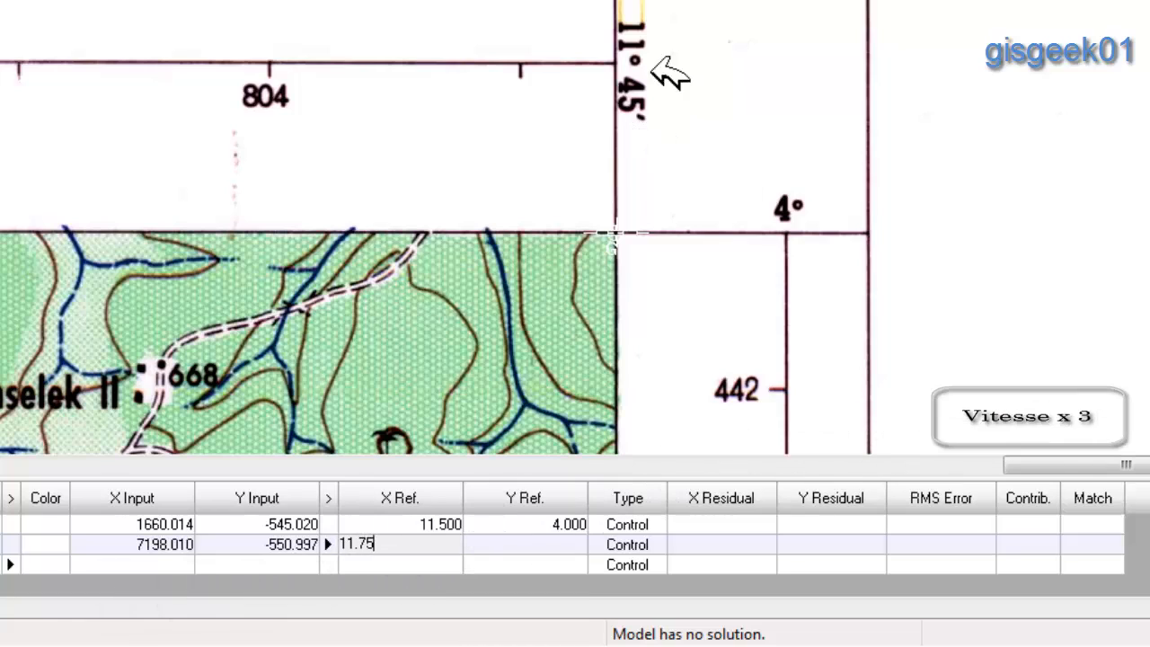
{"action": "left_click", "coordinate": [513, 545]}
{"action": "type", "text": "4"}
{"action": "key", "text": "Return"}
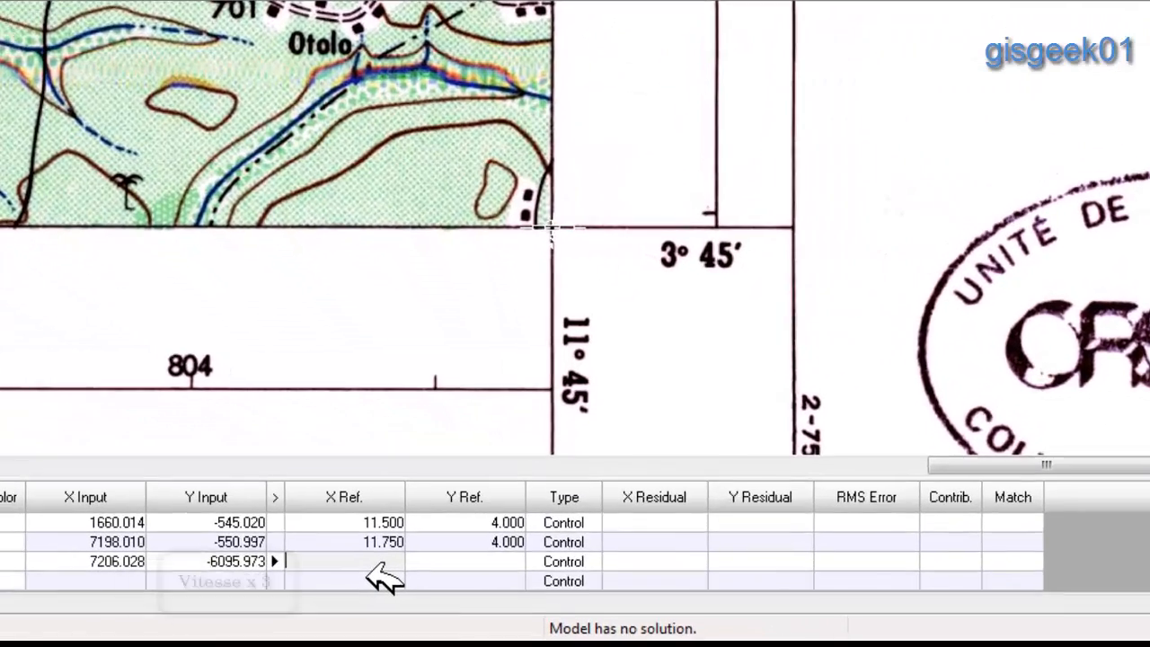
Set the reference coordinates of the third control point, on the frame's southeast corner, to X 11.75 and Y 3.75.
{"action": "type", "text": "11.75"}
{"action": "key", "text": "Tab"}
{"action": "type", "text": "3"}
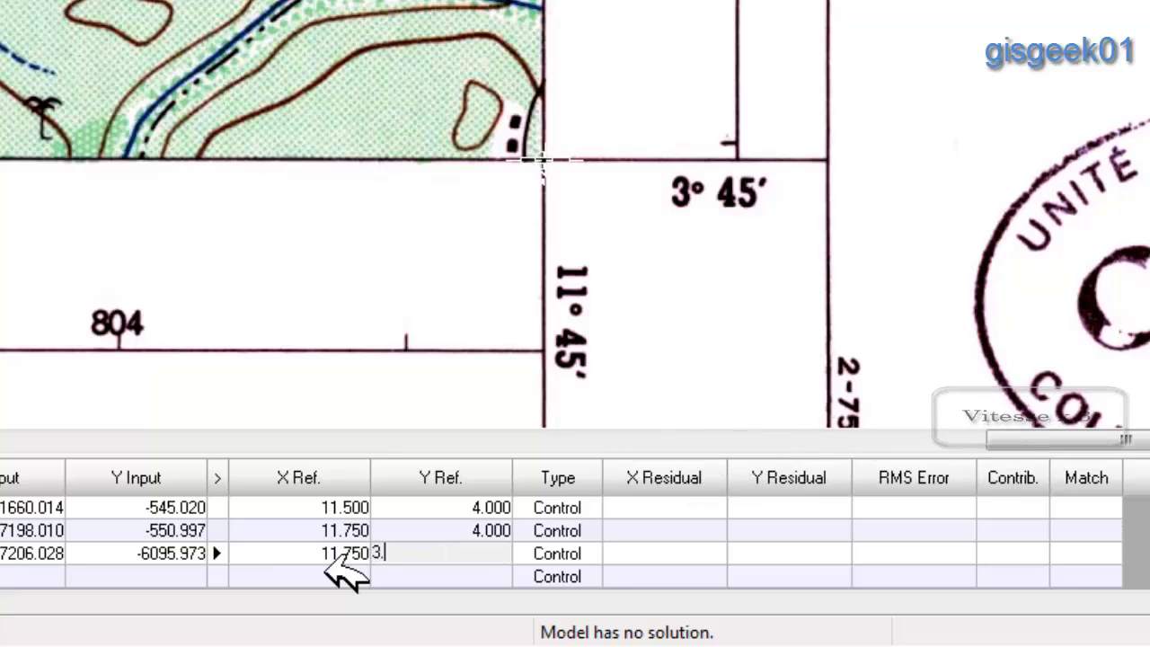
{"action": "type", "text": "."}
{"action": "type", "text": "75"}
{"action": "key", "text": "Return"}
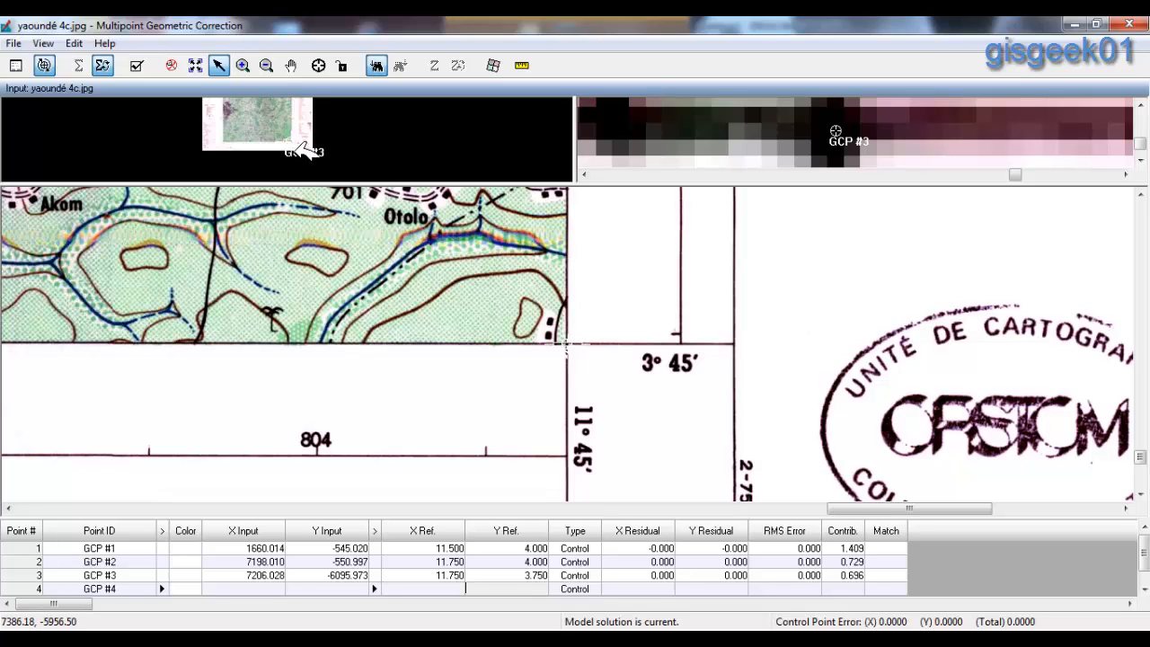
Place the fourth control point on the map frame's southwest corner and set its reference coordinates to X 11.5 and Y 3.75.
{"action": "left_click_drag", "start_coordinate": [301, 147], "coordinate": [235, 146]}
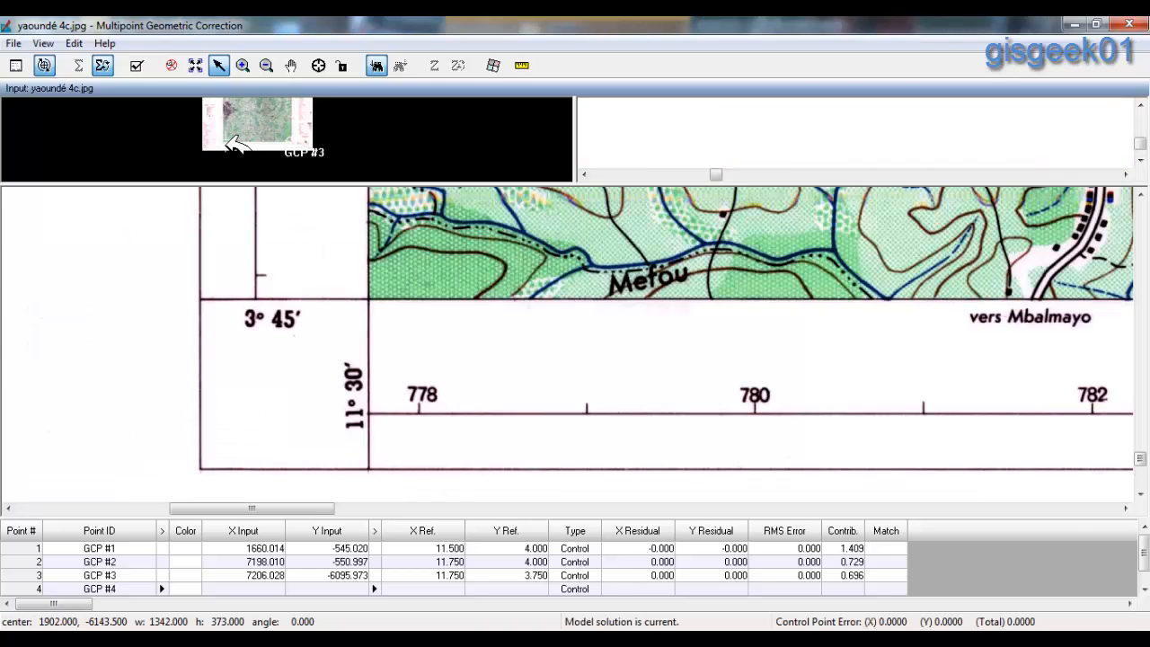
{"action": "left_click_drag", "start_coordinate": [235, 144], "coordinate": [236, 144]}
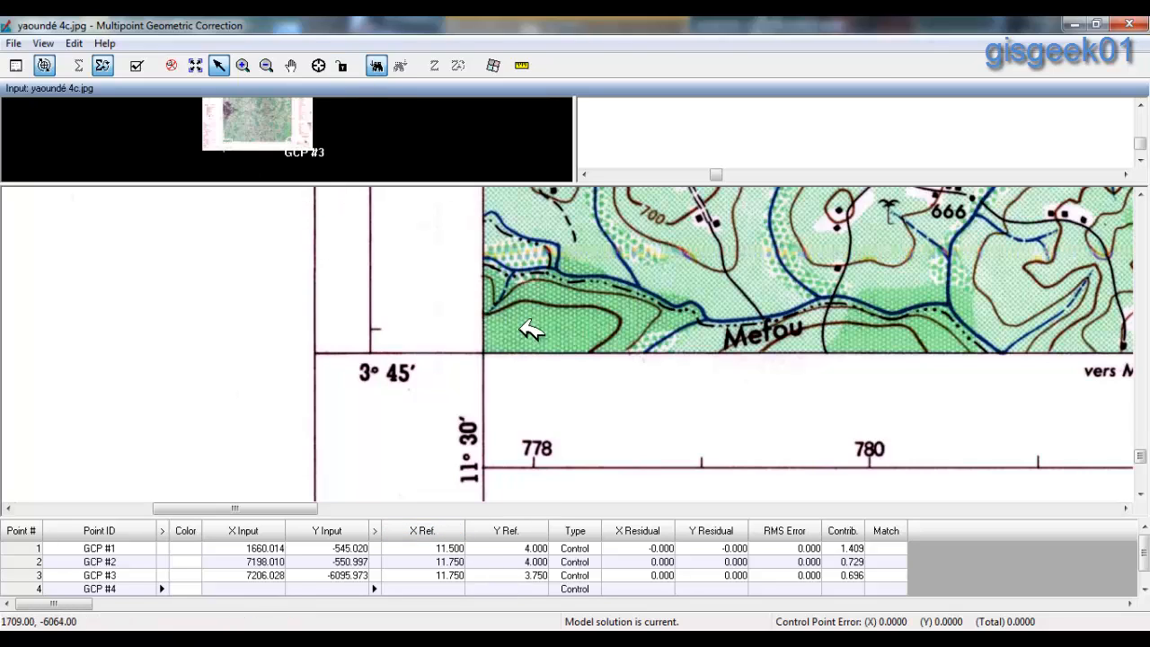
{"action": "left_click", "coordinate": [319, 66]}
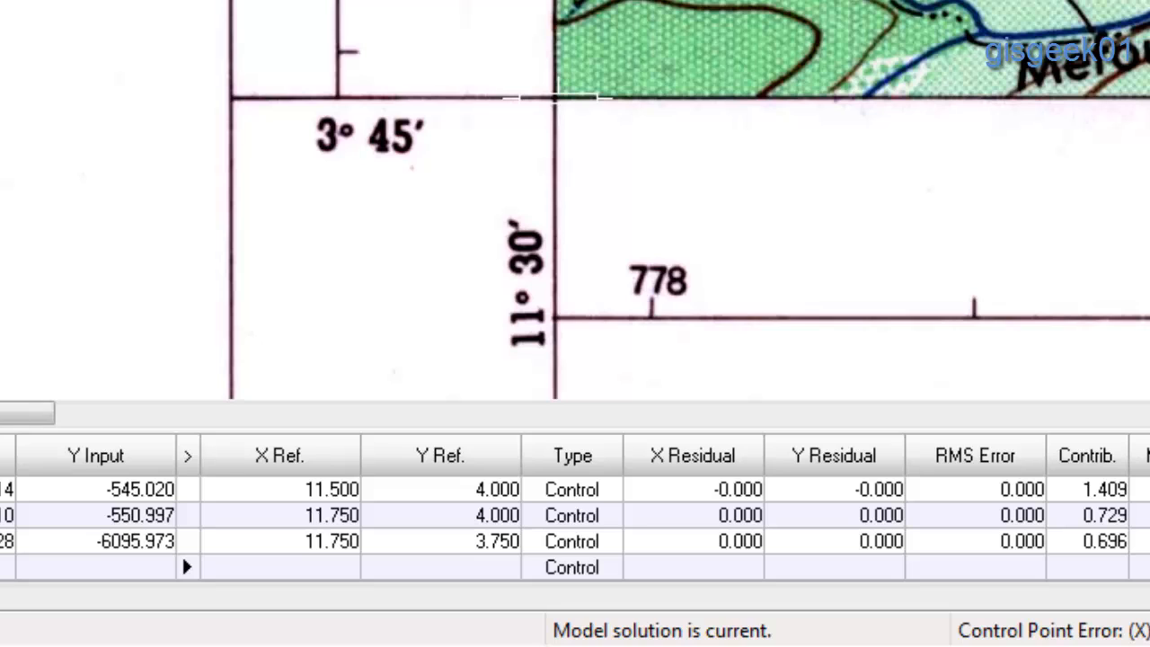
{"action": "left_click", "coordinate": [554, 97]}
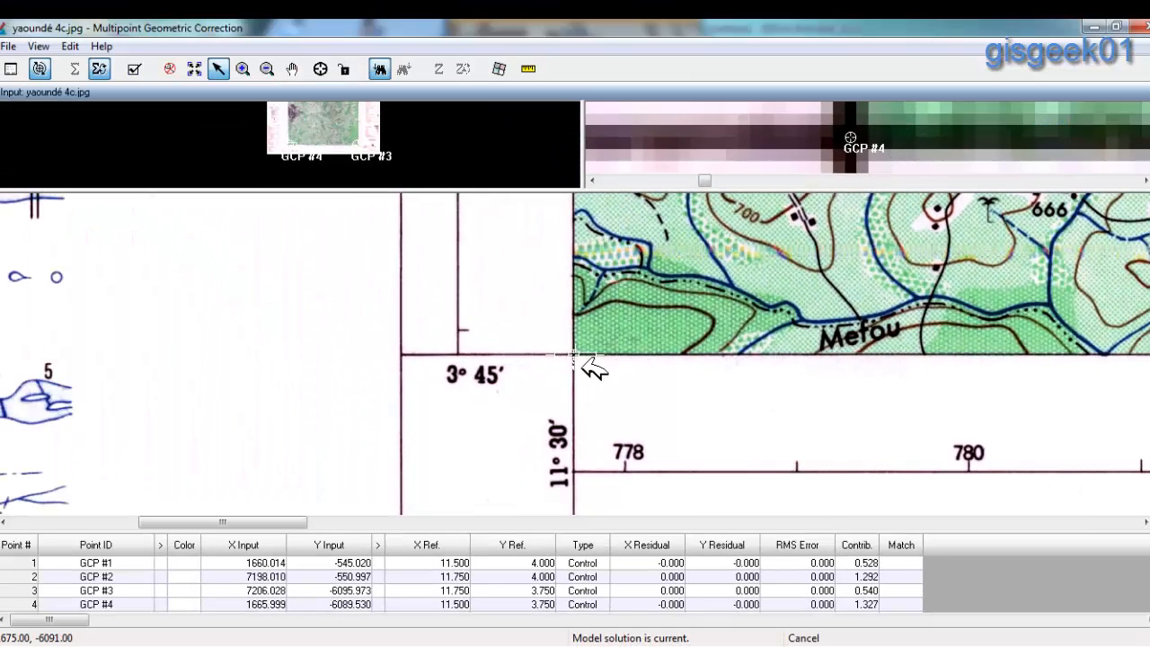
Refine the fourth control point's position by shifting it slightly within the dark pixels where the frame lines cross.
{"action": "scroll", "coordinate": [584, 363], "scroll_direction": "up", "scroll_amount": 10}
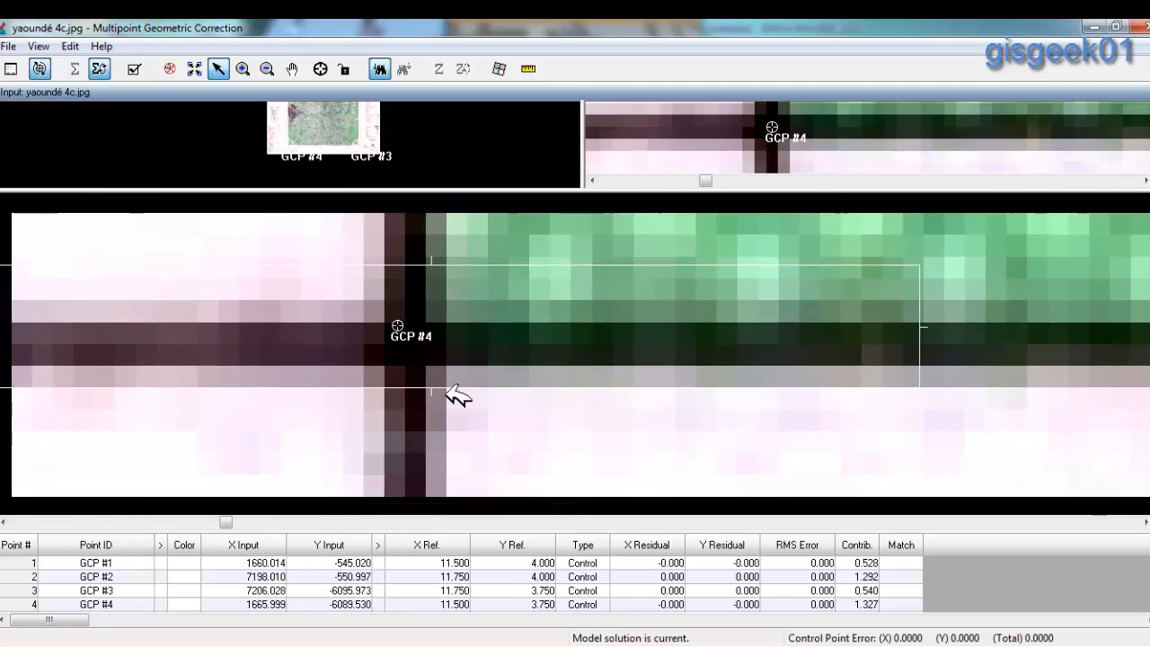
{"action": "scroll", "coordinate": [429, 356], "scroll_direction": "up", "scroll_amount": 4}
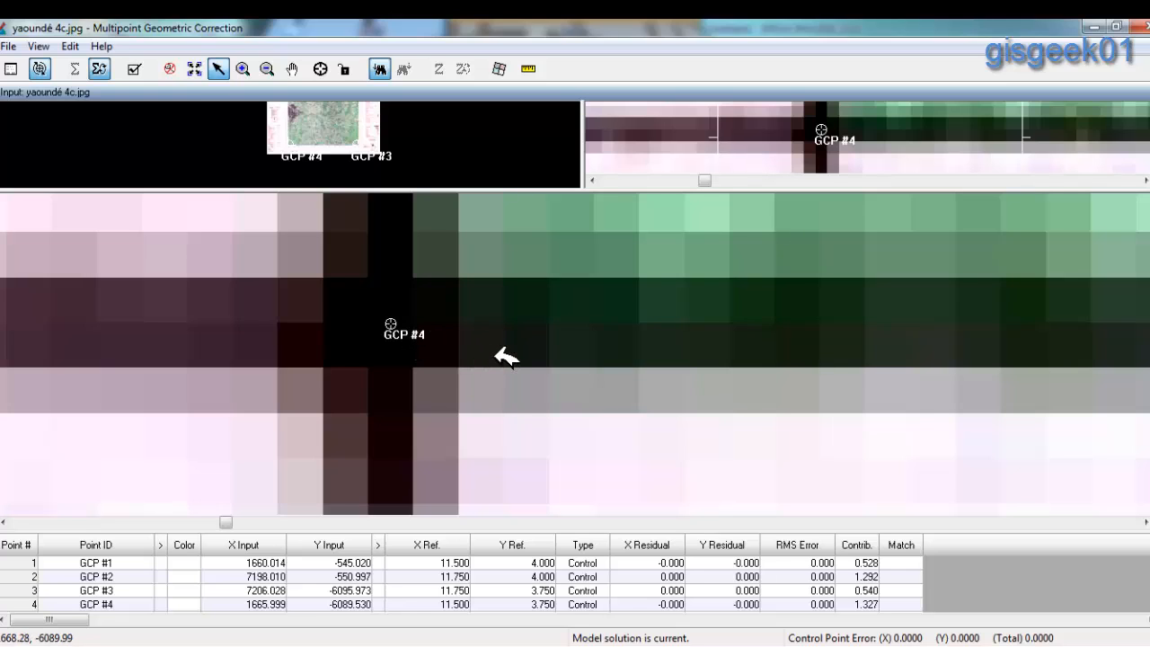
{"action": "scroll", "coordinate": [493, 346], "scroll_direction": "down", "scroll_amount": 4}
{"action": "scroll", "coordinate": [494, 346], "scroll_direction": "up", "scroll_amount": 5}
{"action": "left_click_drag", "start_coordinate": [375, 321], "coordinate": [378, 322]}
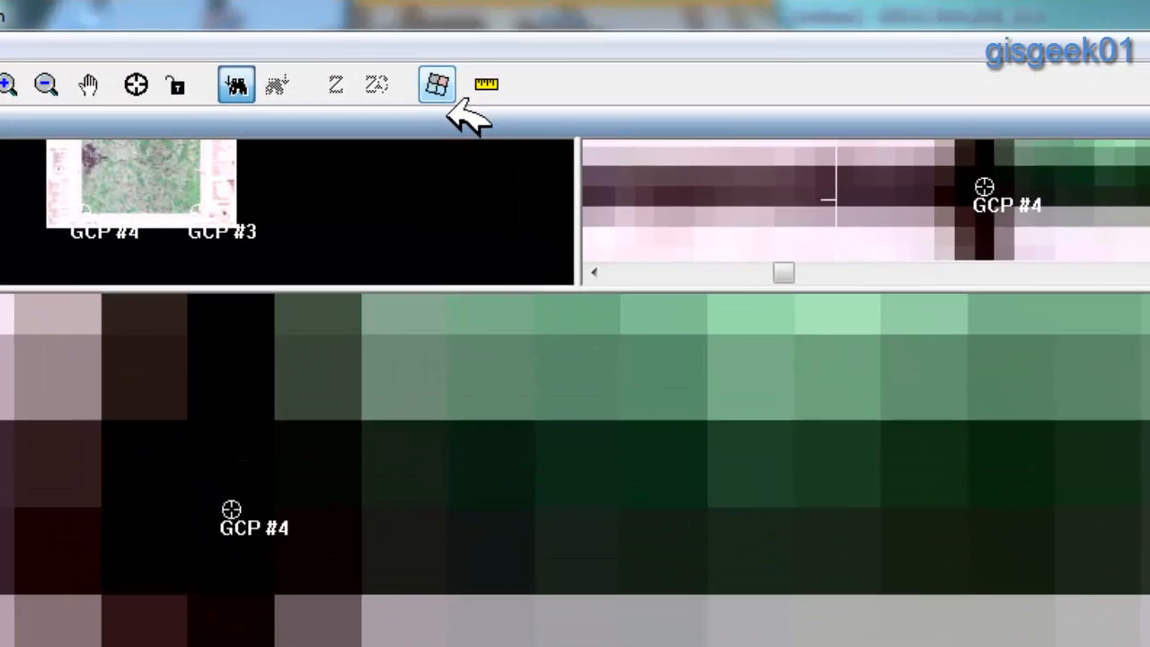
Start resampling and set the output to the IMAGINE Image yde_georef.img in the ERDAS IMAGINE folder inside Tuto_Georef.
{"action": "left_click", "coordinate": [437, 85]}
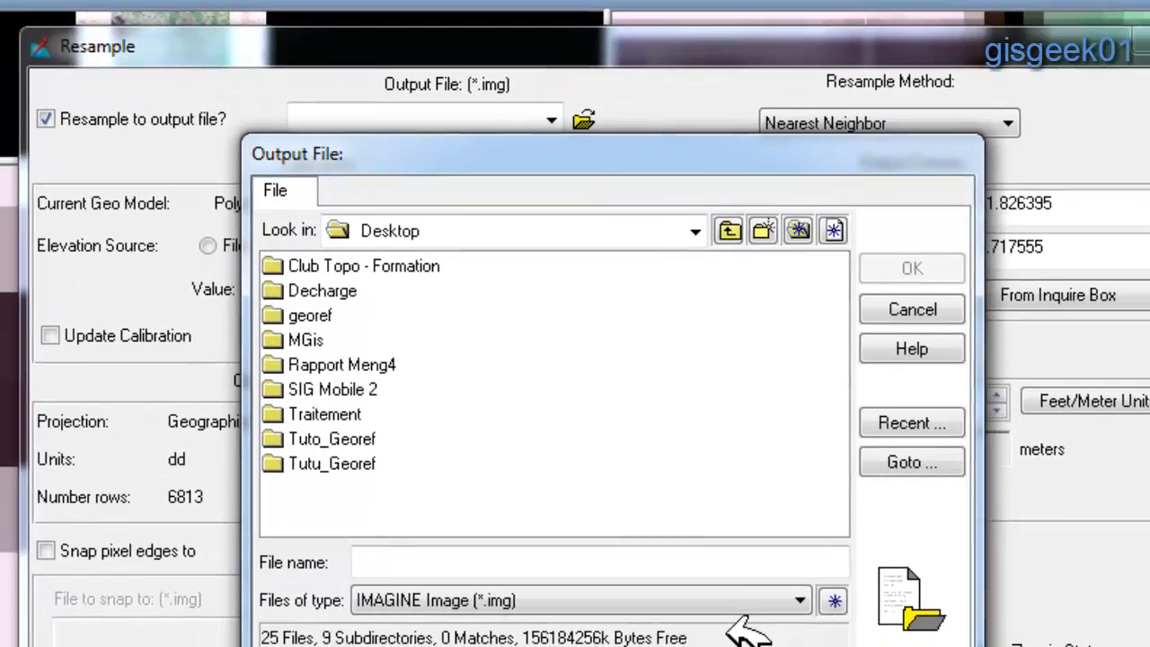
{"action": "left_click", "coordinate": [745, 599]}
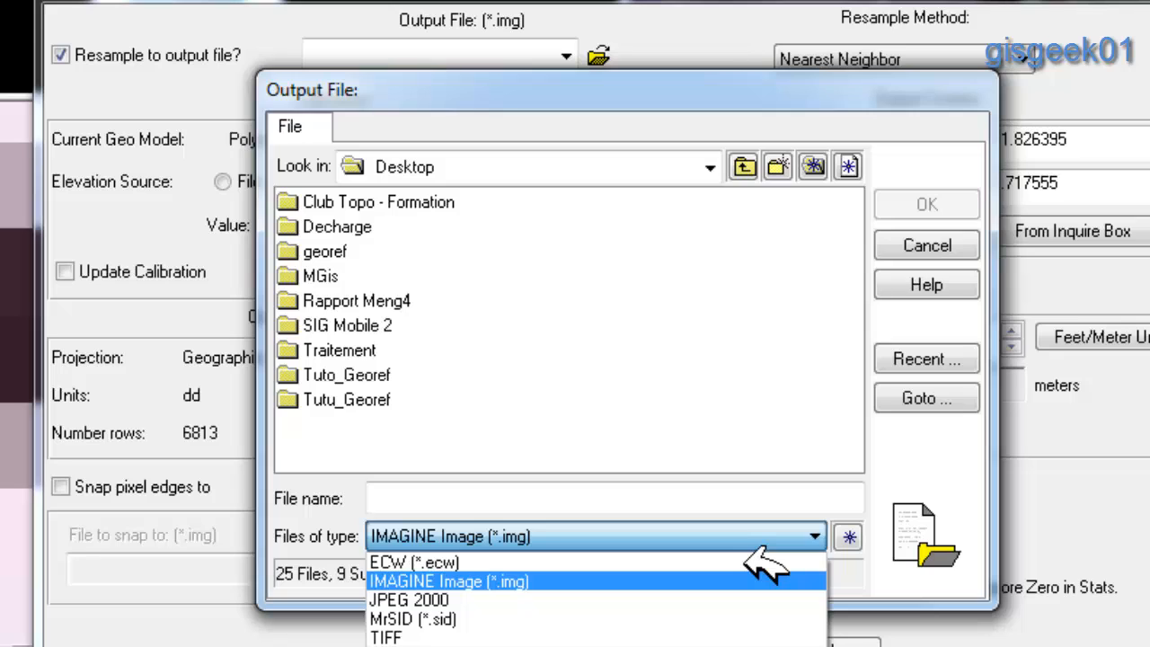
{"action": "left_click", "coordinate": [755, 580]}
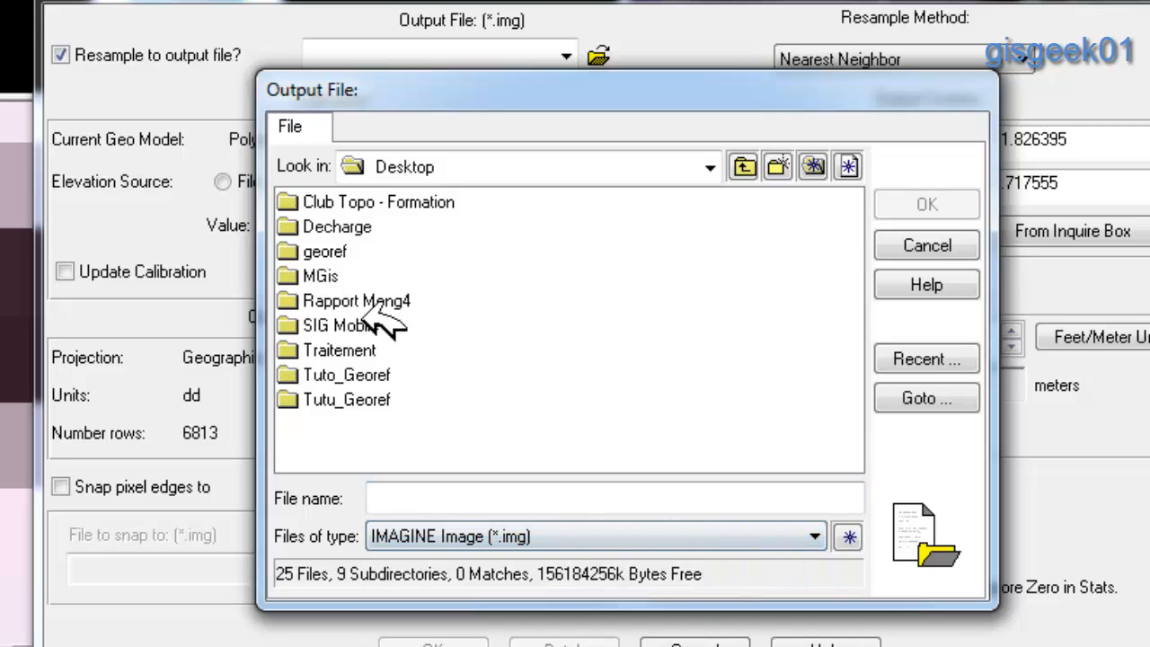
{"action": "double_click", "coordinate": [347, 397]}
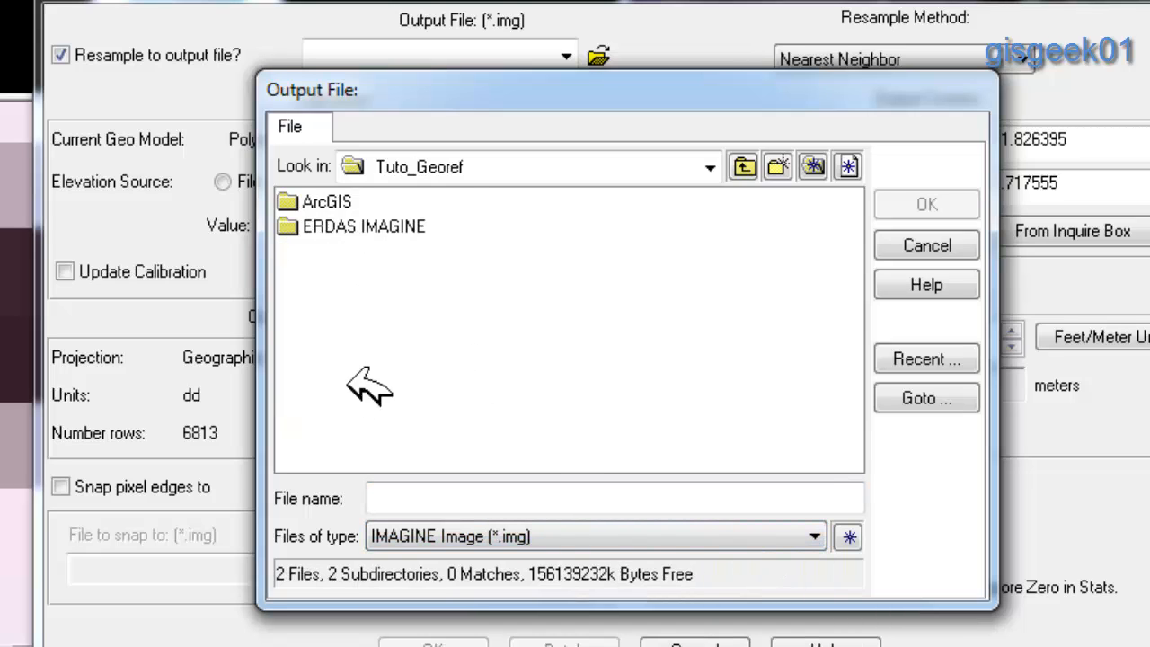
{"action": "double_click", "coordinate": [355, 227]}
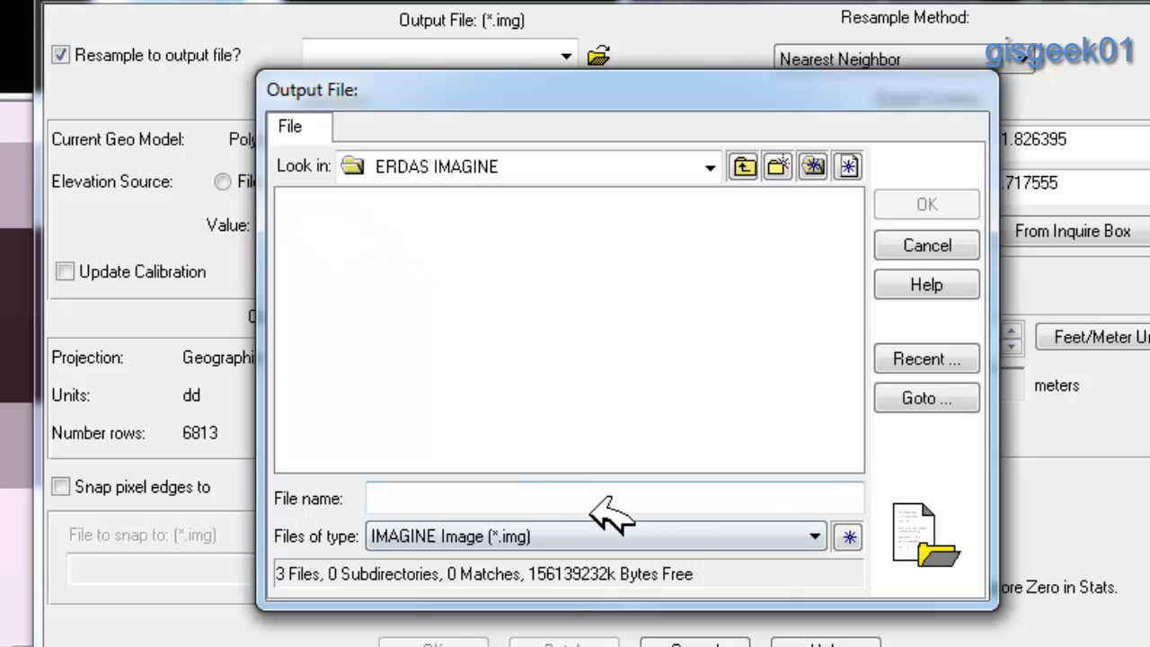
{"action": "type", "text": "Yde_Georef"}
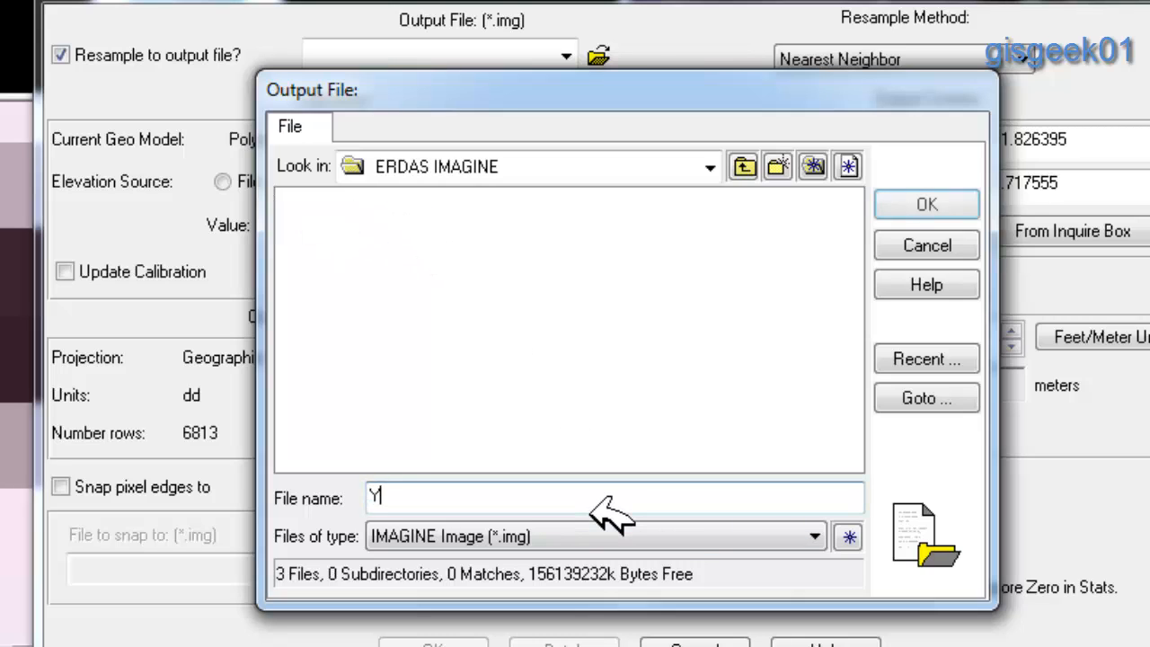
{"action": "left_click", "coordinate": [938, 208]}
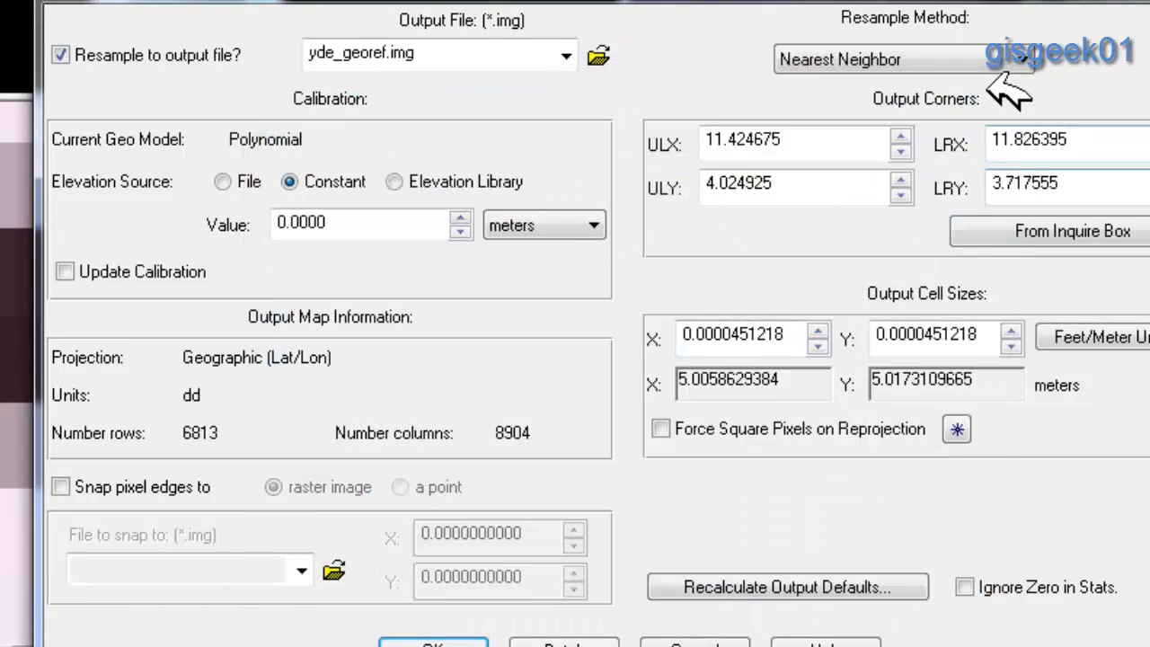
Keep Nearest Neighbor as the resample method and run the resampling of the map.
{"action": "left_click", "coordinate": [1023, 57]}
{"action": "left_click", "coordinate": [1004, 72]}
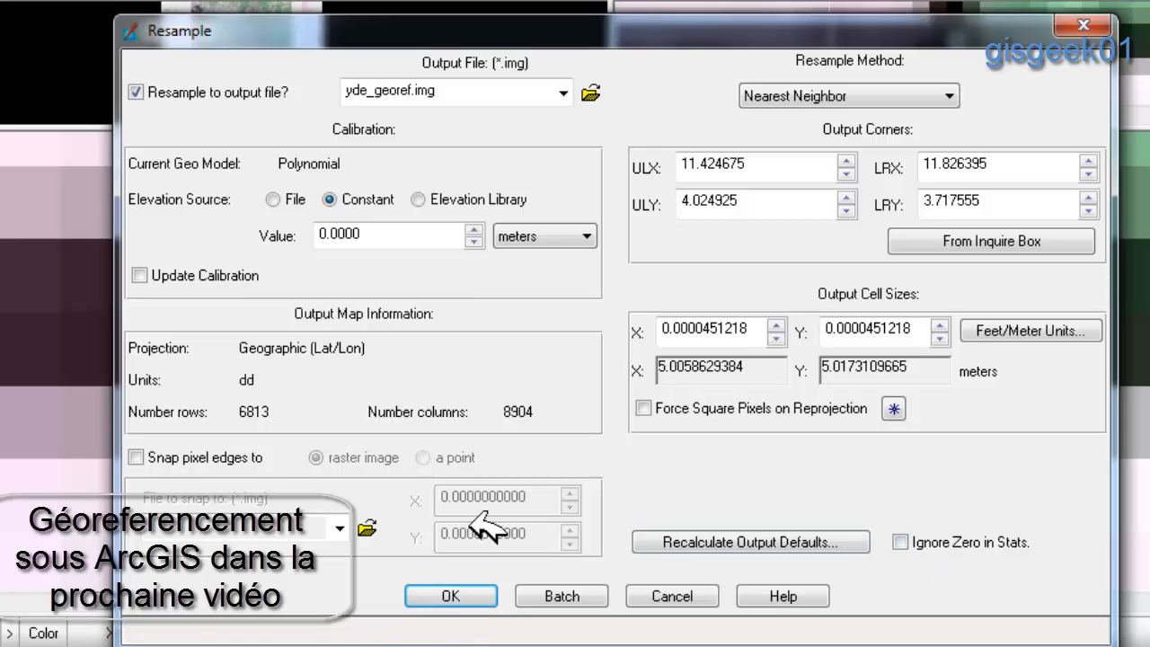
{"action": "left_click", "coordinate": [460, 599]}
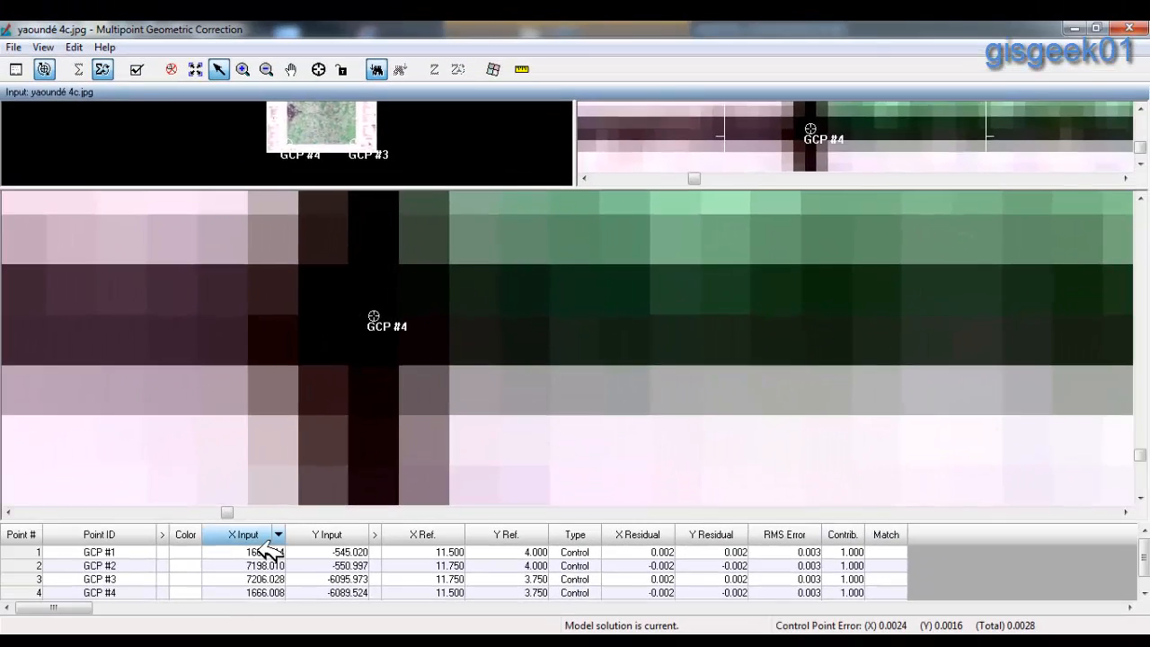
Select all four control points in the point table and minimize the geometric correction window while the resampling runs.
{"action": "left_click", "coordinate": [31, 566]}
{"action": "right_click", "coordinate": [31, 566]}
{"action": "left_click", "coordinate": [80, 443]}
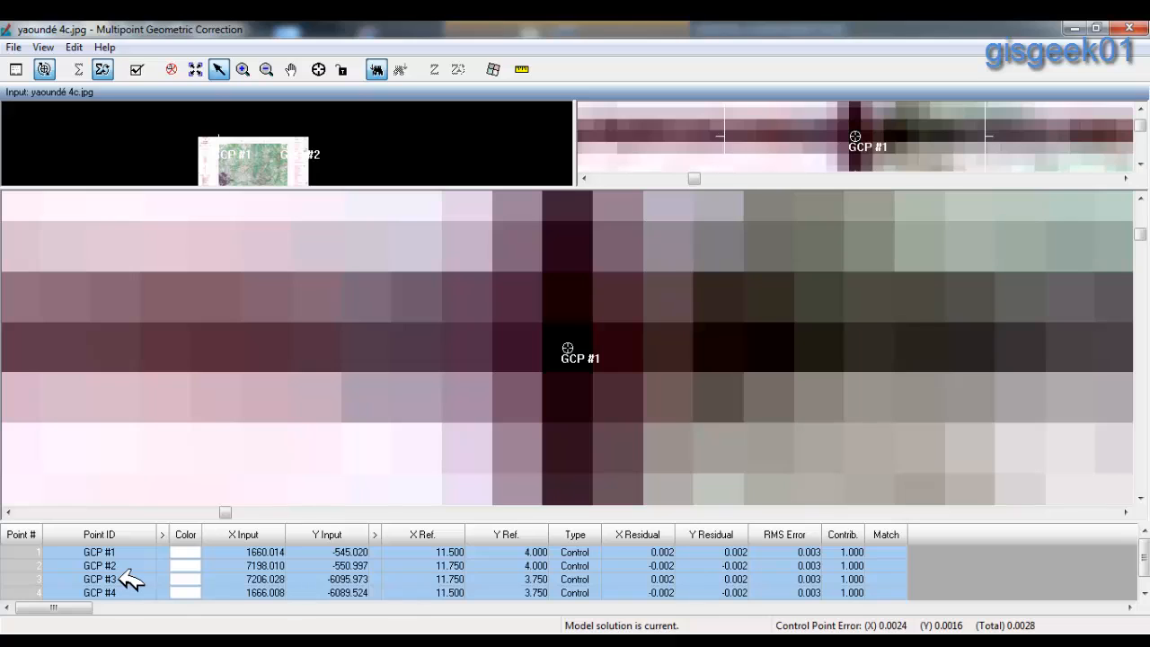
{"action": "right_click", "coordinate": [41, 574]}
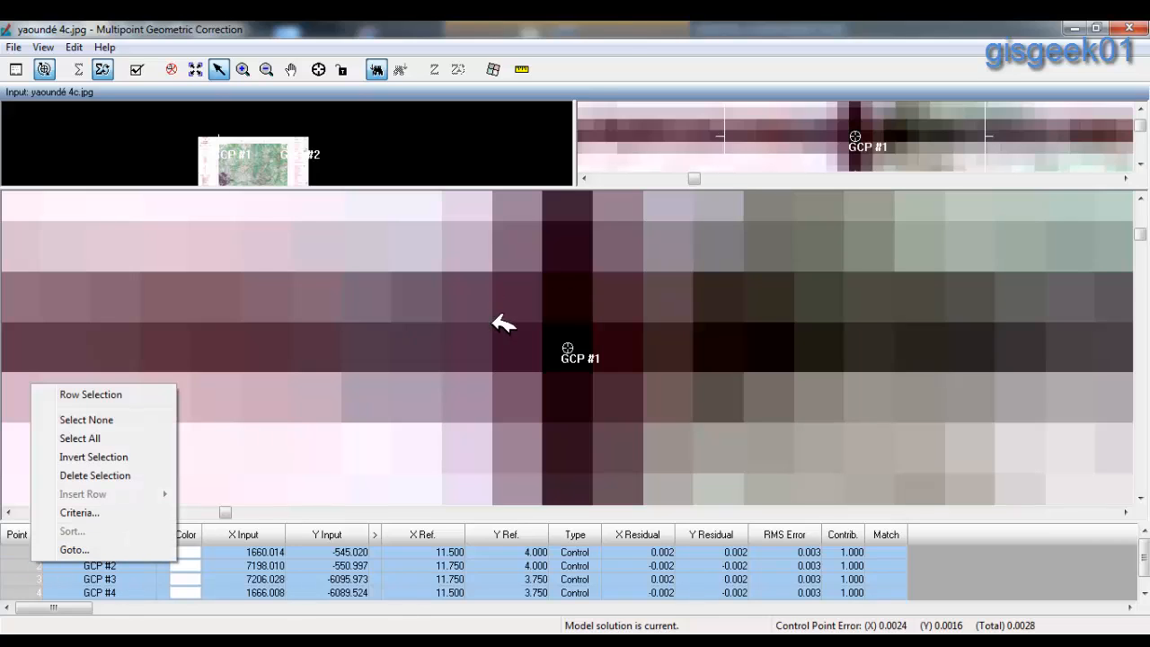
{"action": "left_click", "coordinate": [637, 119]}
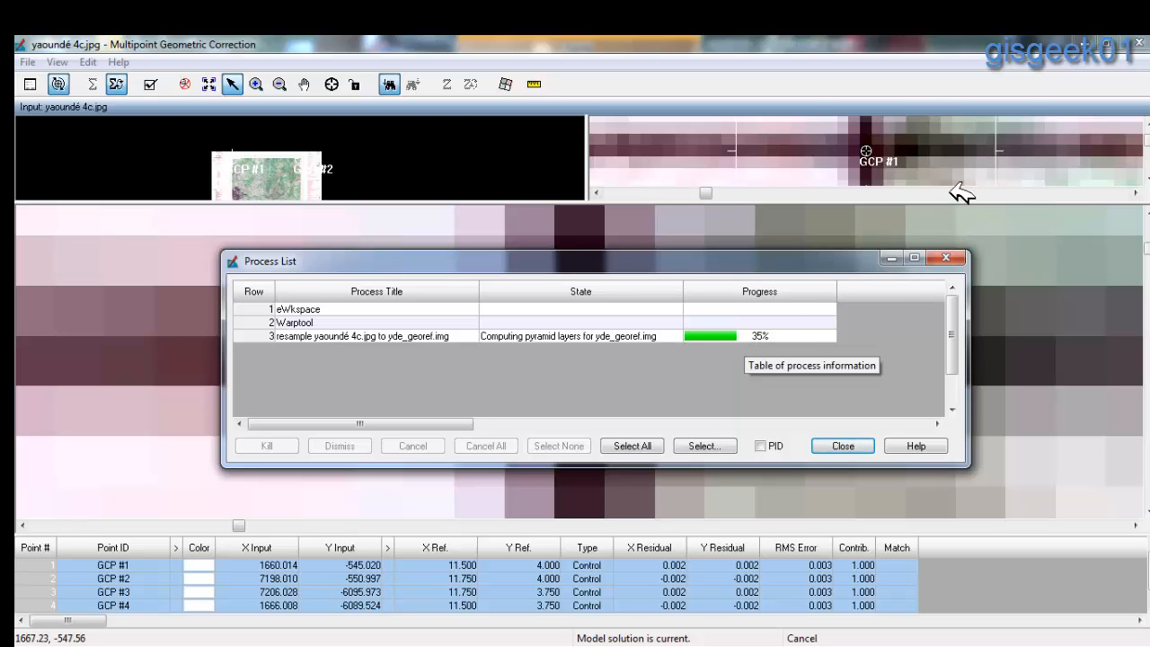
{"action": "left_click", "coordinate": [1098, 52]}
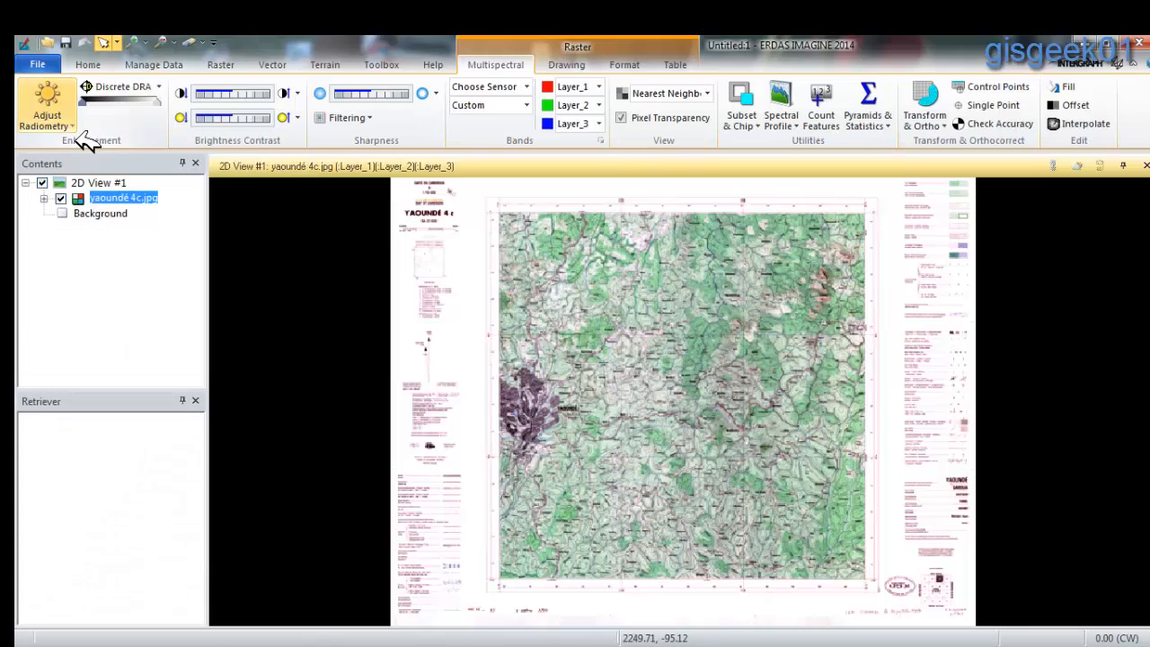
{"action": "left_click", "coordinate": [69, 131]}
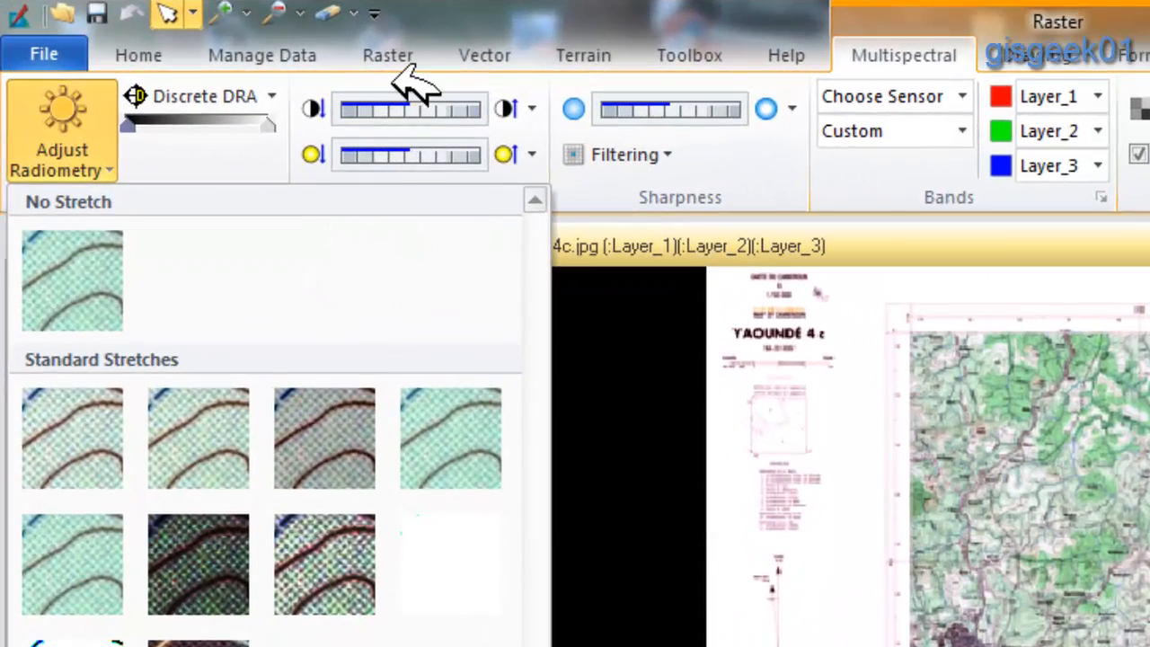
{"action": "left_click", "coordinate": [224, 68]}
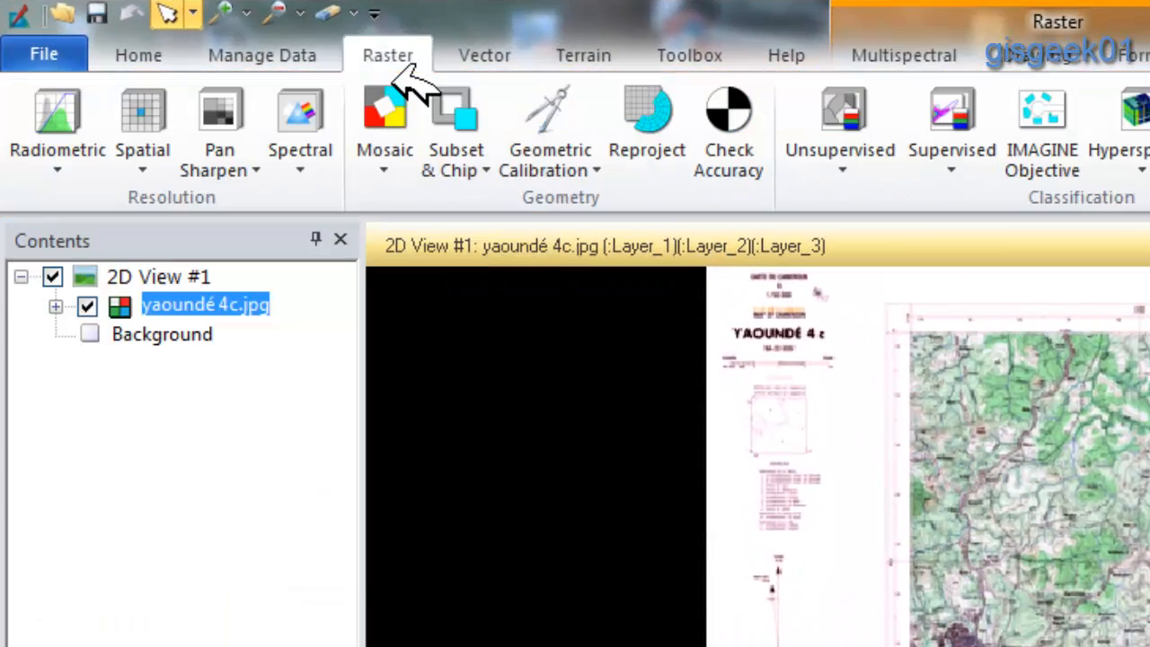
{"action": "left_click", "coordinate": [56, 169]}
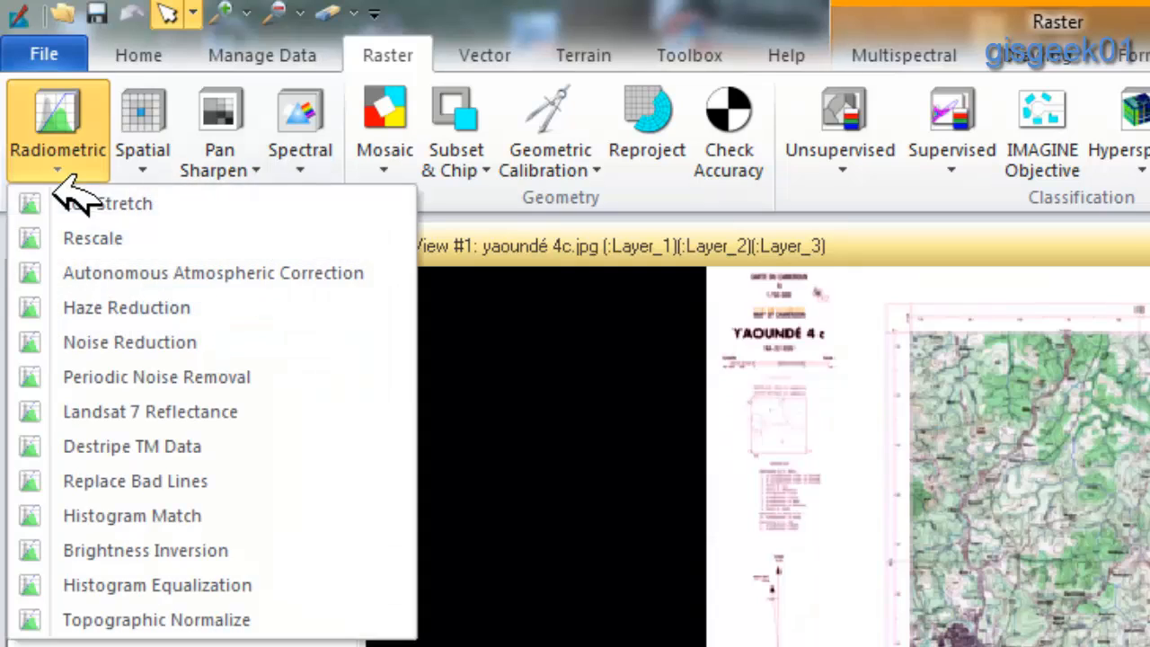
{"action": "left_click", "coordinate": [141, 163]}
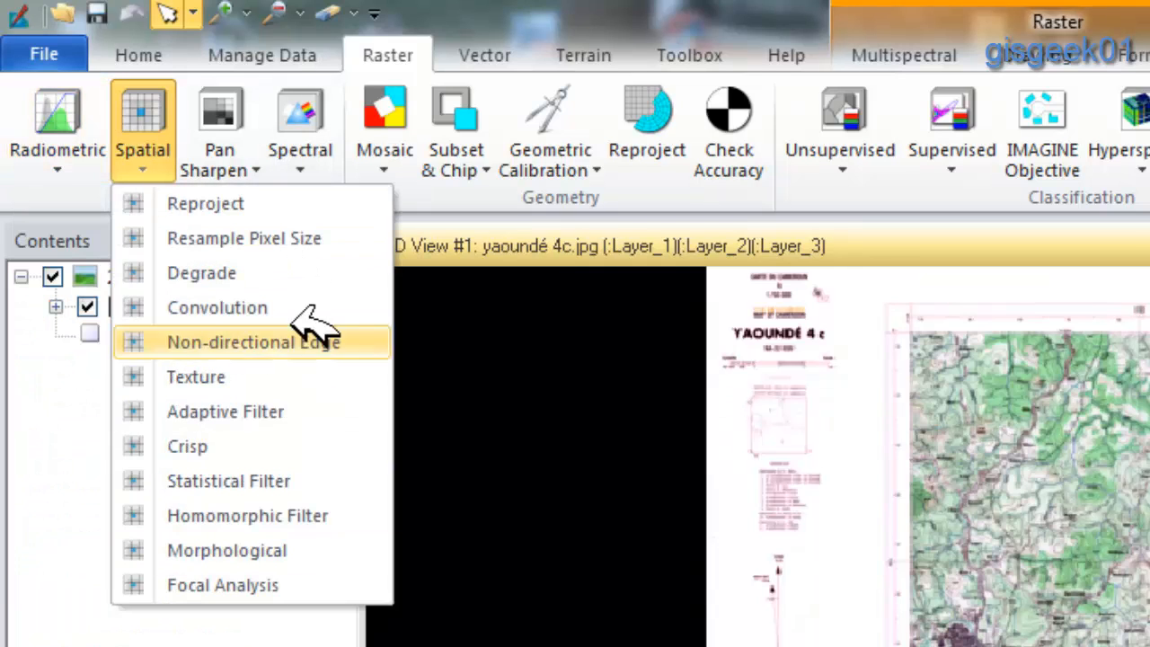
{"action": "left_click", "coordinate": [239, 172]}
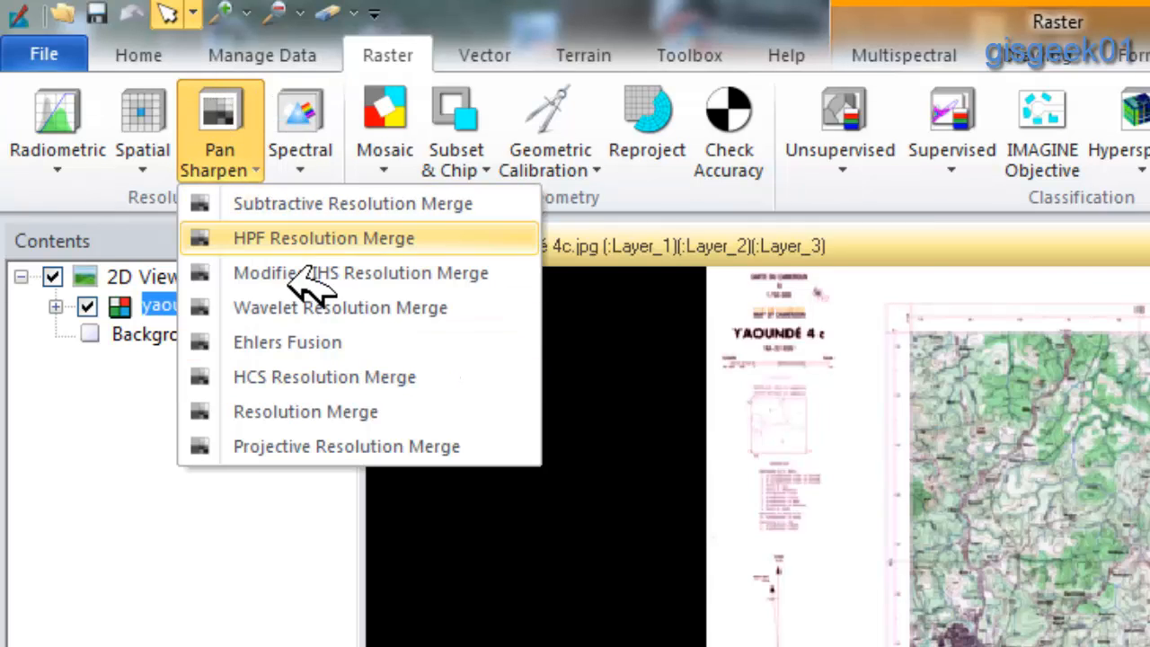
{"action": "left_click", "coordinate": [300, 171]}
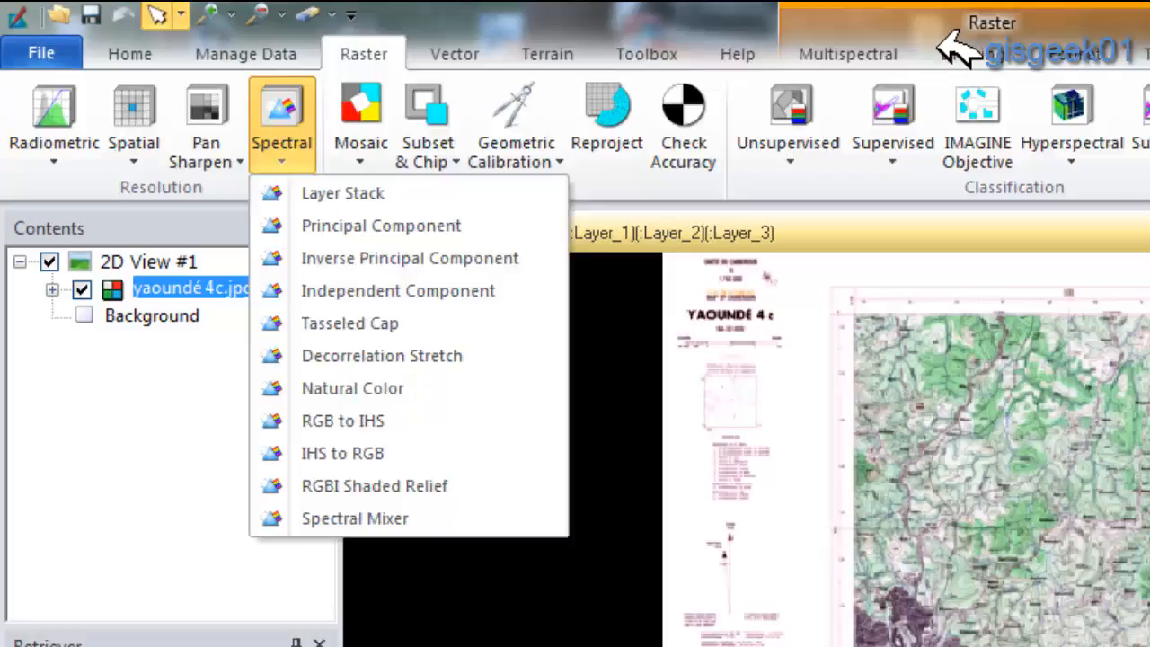
{"action": "left_click", "coordinate": [909, 55]}
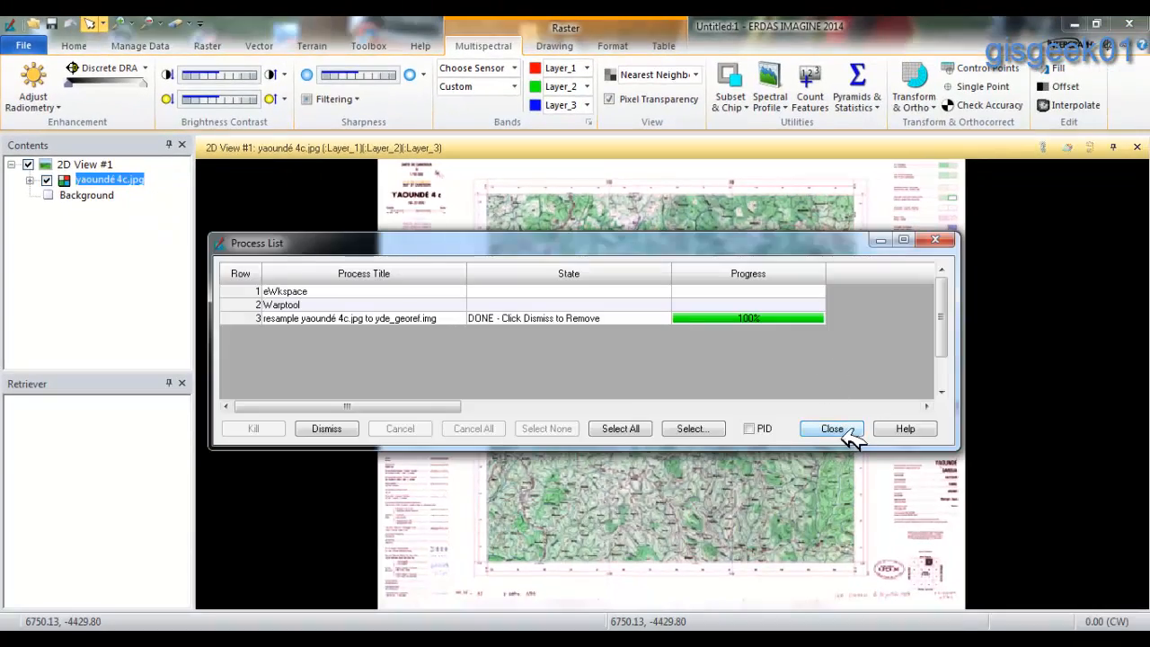
Close the process list and hide the original yaoundé 4c.jpg layer in the 2D view.
{"action": "left_click", "coordinate": [843, 430]}
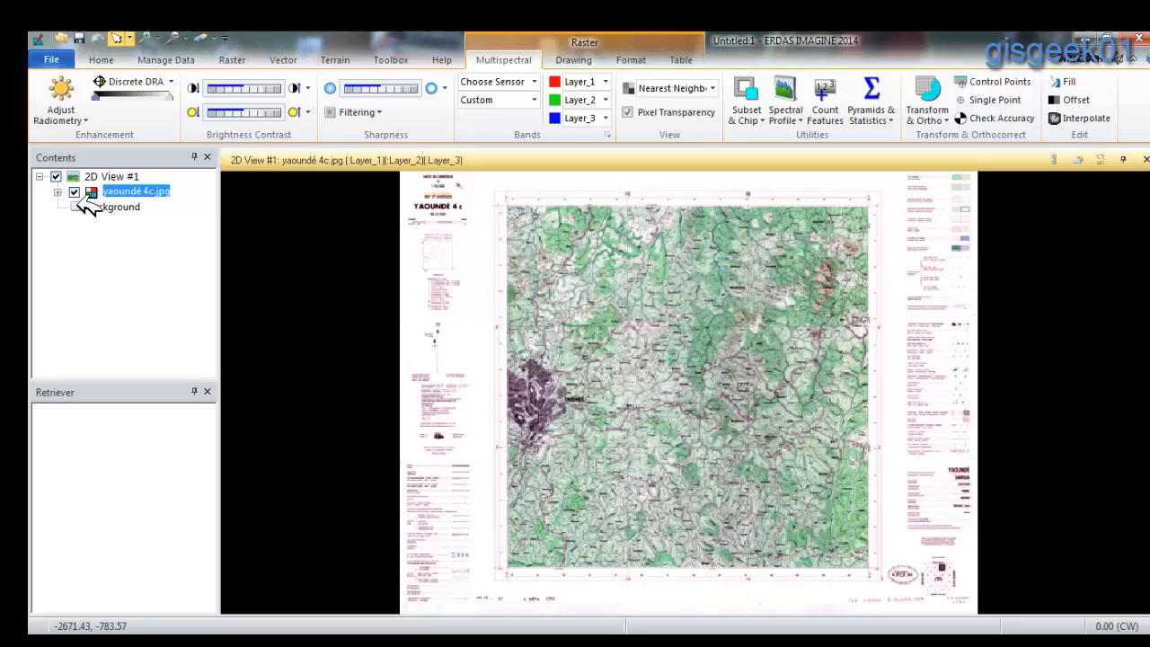
{"action": "left_click", "coordinate": [75, 191]}
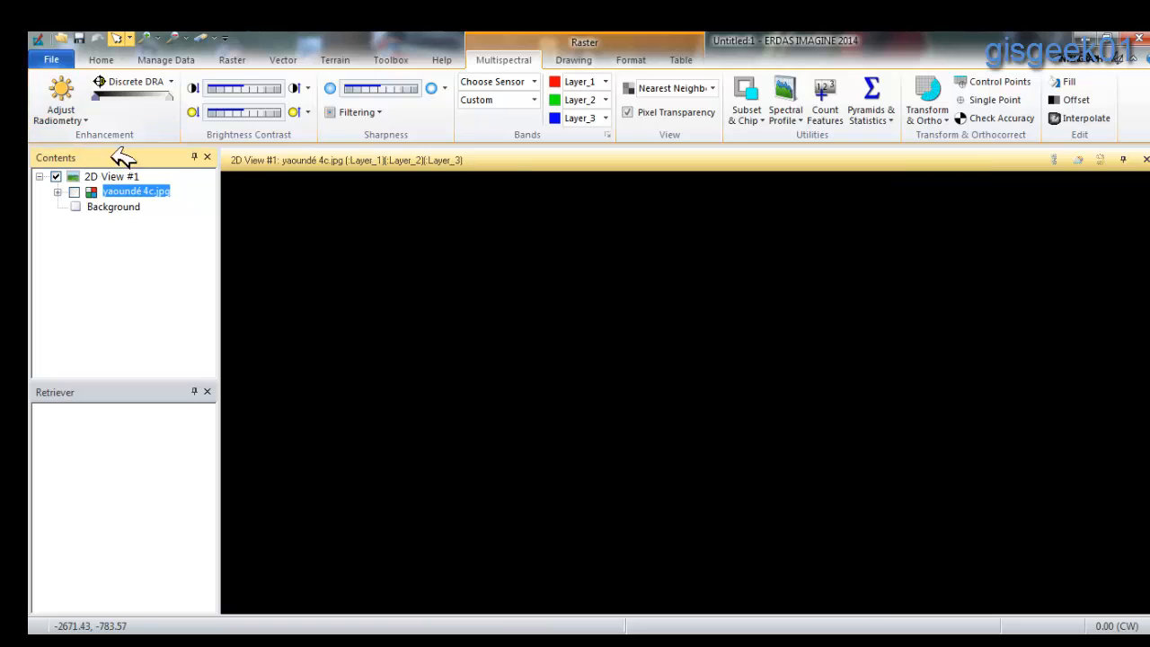
Add the IMAGINE Image yde_georef.img from the erdas imagine folder to the 2D view and fit the view to that layer.
{"action": "left_click", "coordinate": [51, 59]}
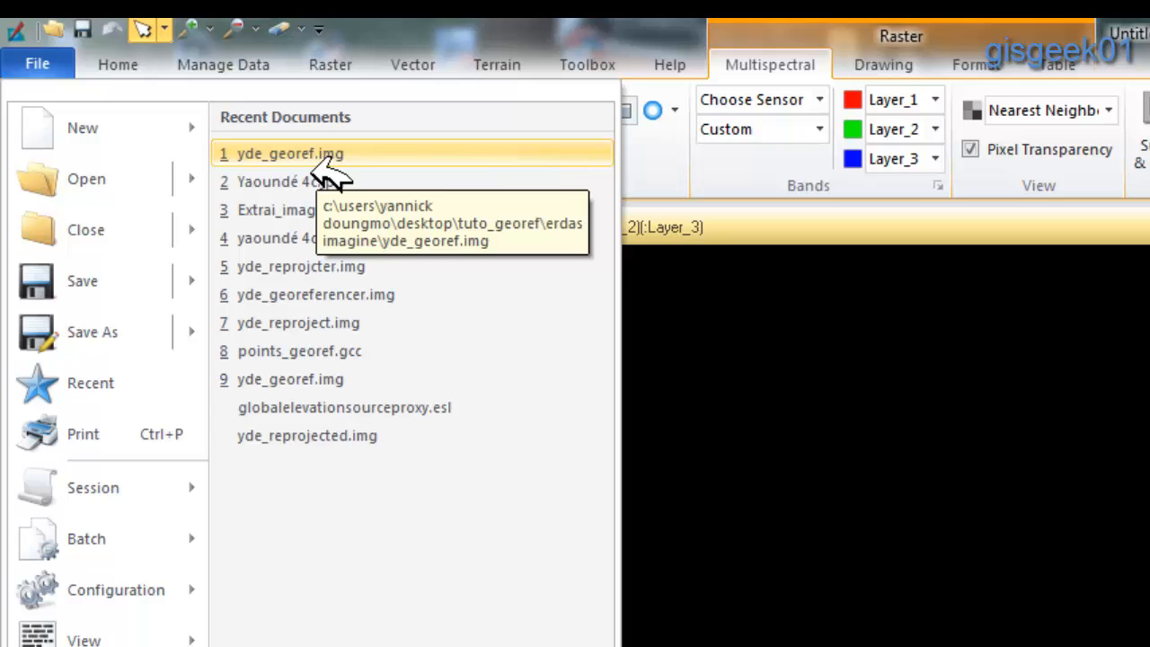
{"action": "left_click", "coordinate": [296, 182]}
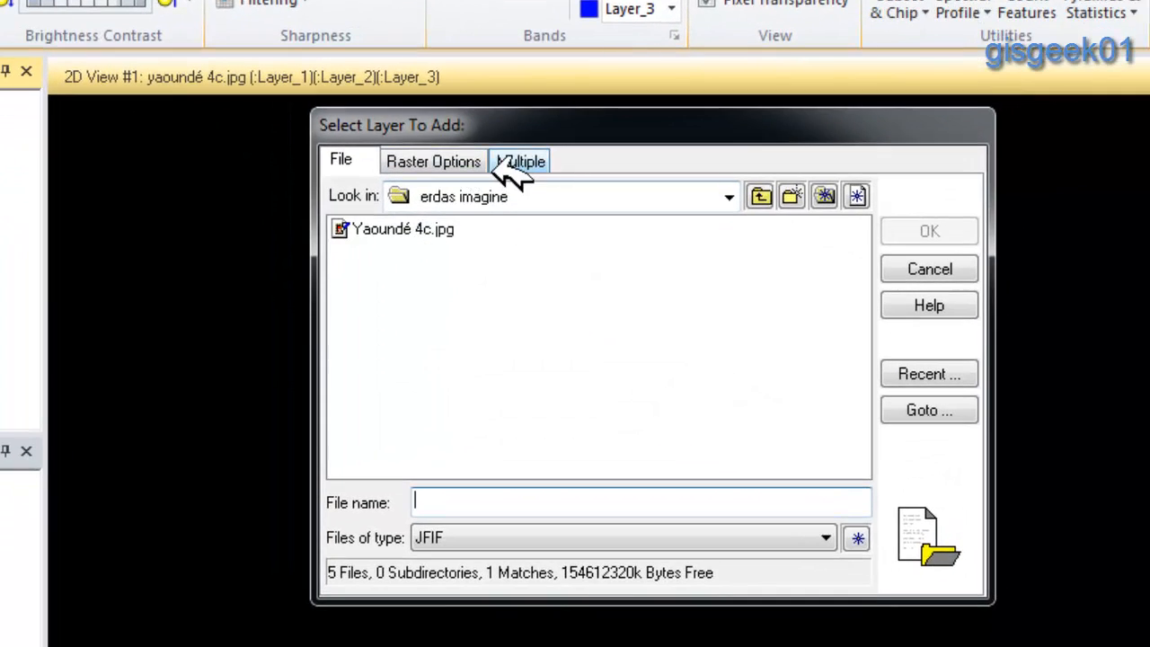
{"action": "left_click", "coordinate": [760, 541]}
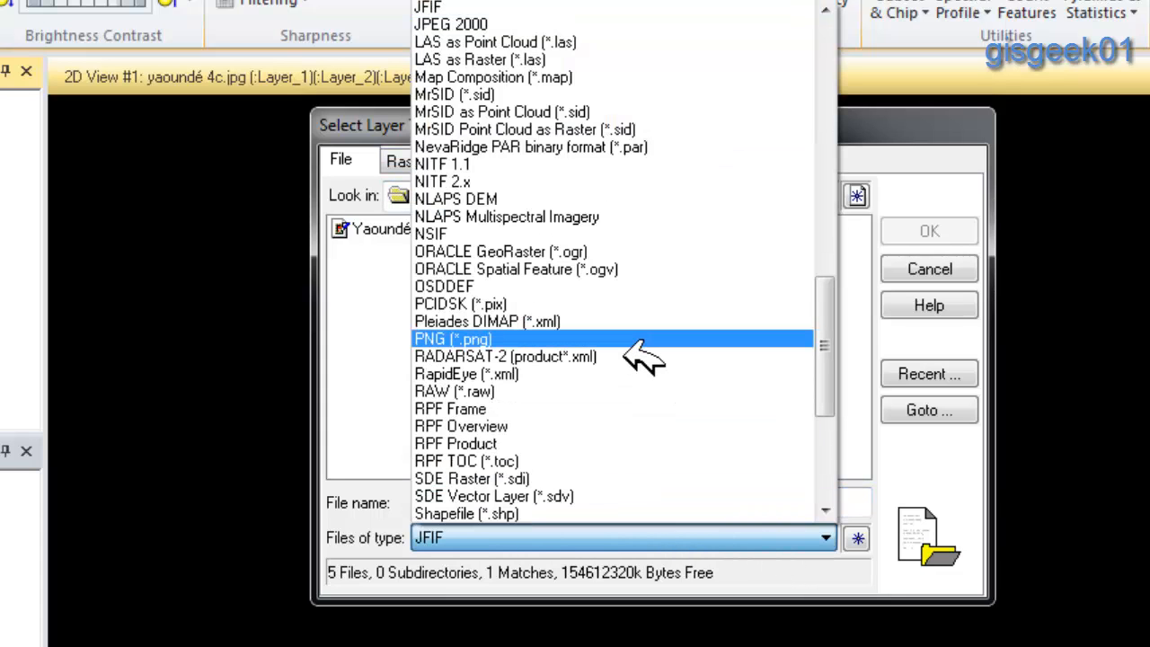
{"action": "scroll", "coordinate": [590, 153], "scroll_direction": "up", "scroll_amount": 2}
{"action": "left_click", "coordinate": [577, 32]}
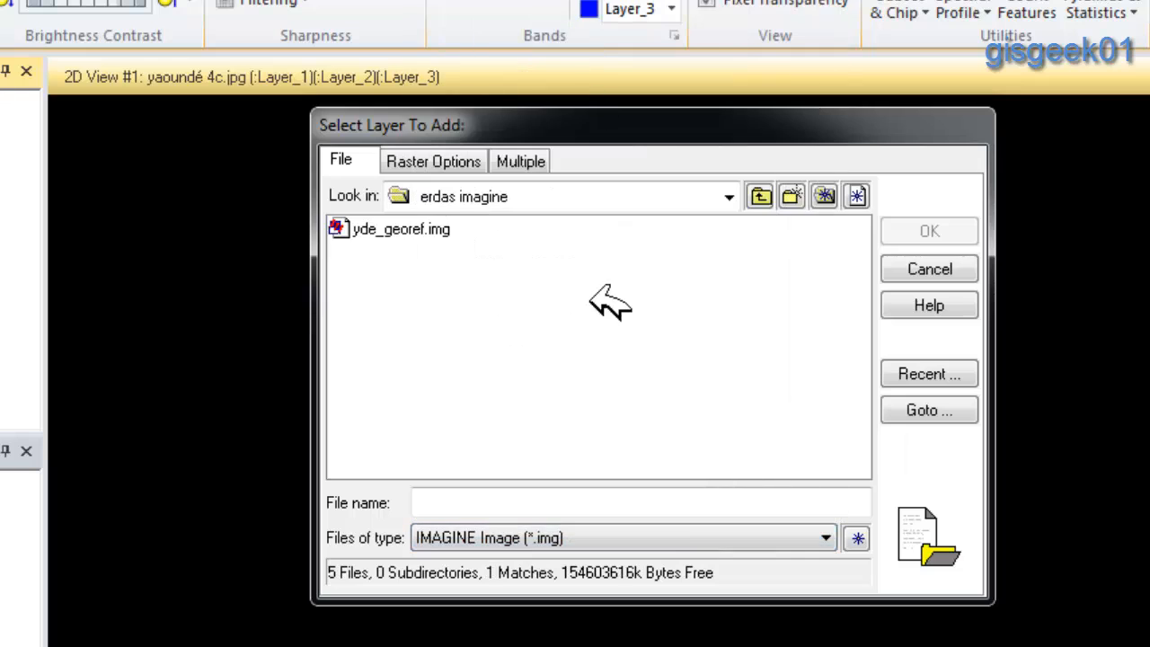
{"action": "left_click", "coordinate": [415, 235]}
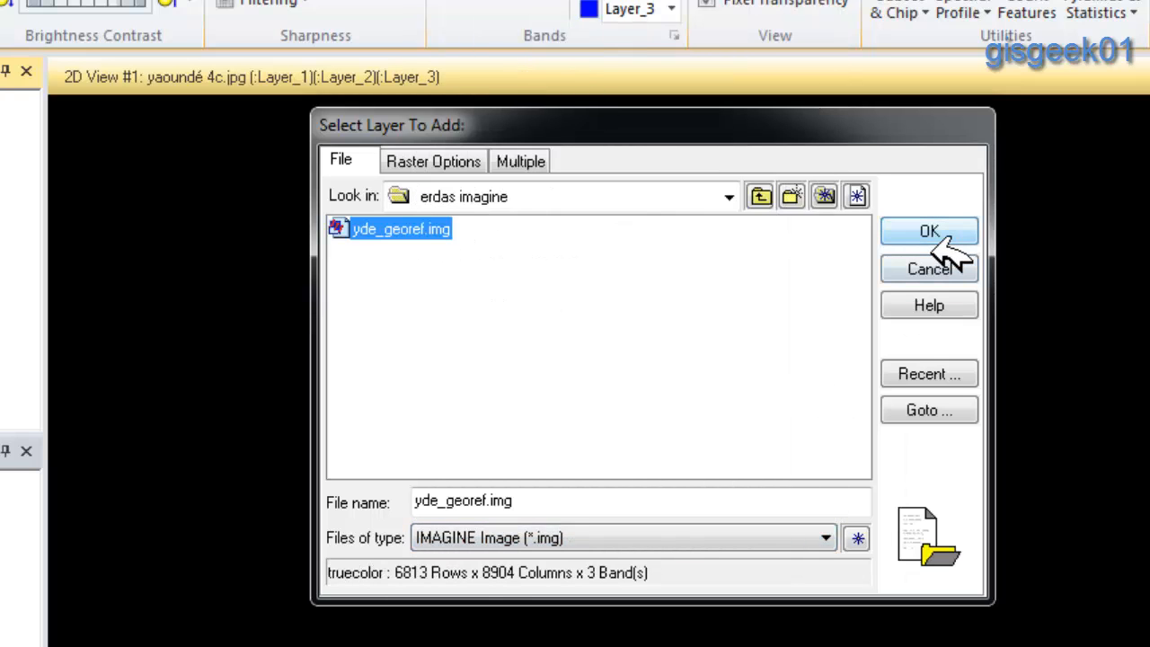
{"action": "left_click", "coordinate": [935, 235]}
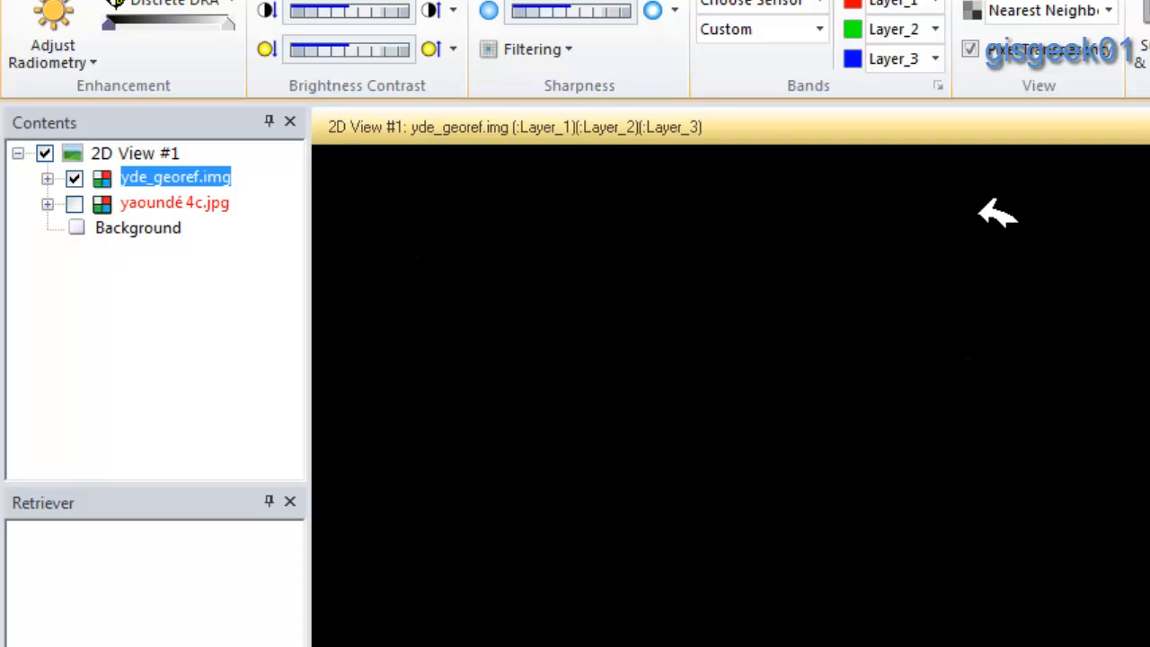
{"action": "right_click", "coordinate": [185, 191]}
{"action": "left_click", "coordinate": [310, 437]}
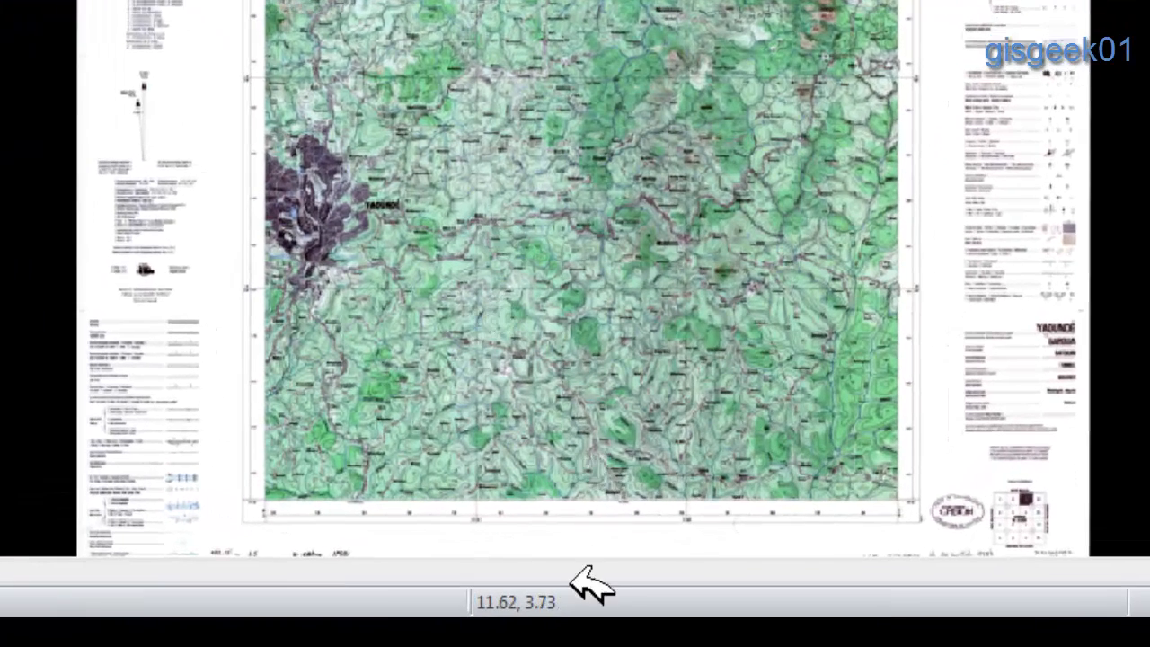
Show the cursor coordinates in Geographic (Lat-Lon)(WGS 84), and switch them to WGS 84 / UTM zone 32N using EPSG code 32632.
{"action": "right_click", "coordinate": [593, 609]}
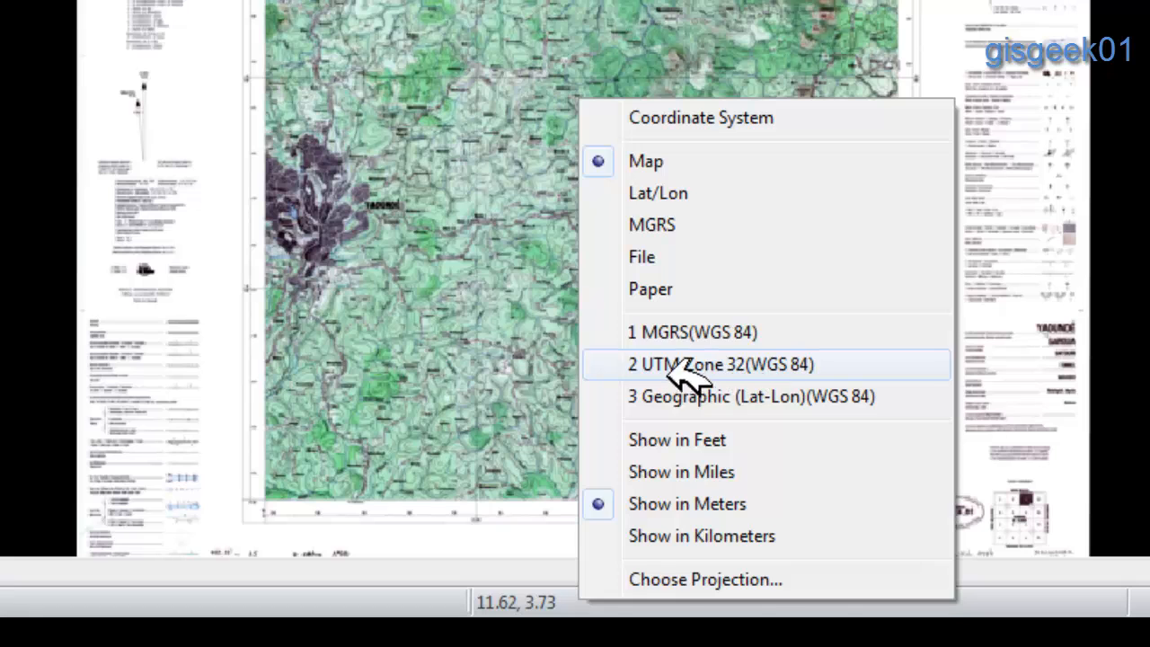
{"action": "left_click", "coordinate": [701, 397]}
{"action": "right_click", "coordinate": [629, 597]}
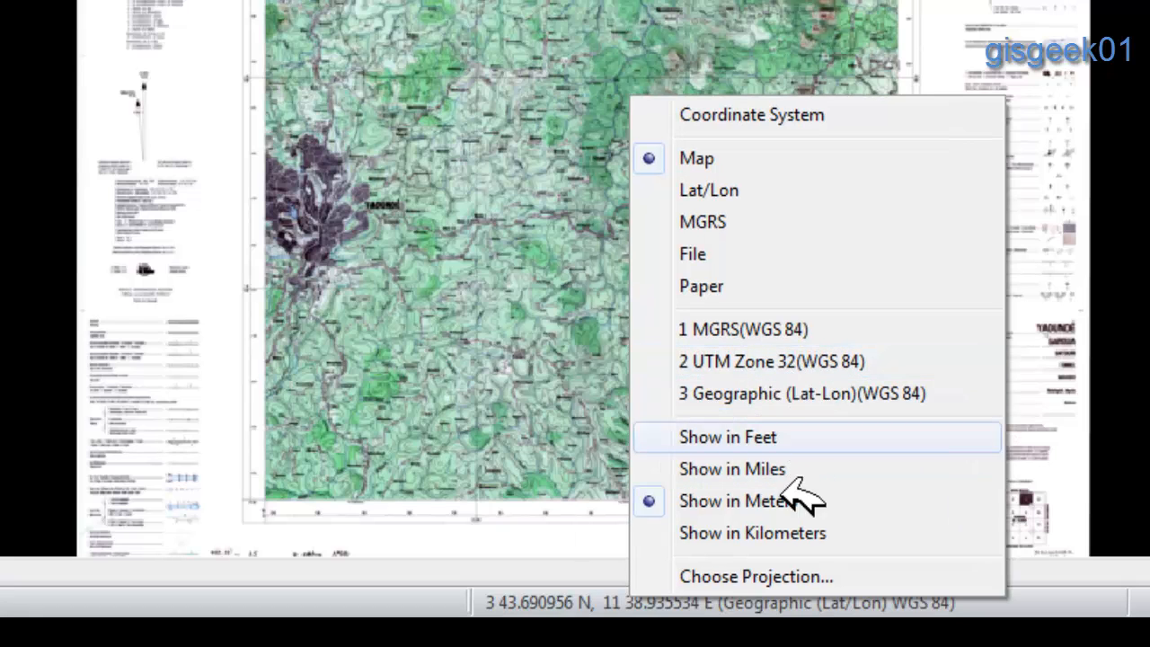
{"action": "left_click", "coordinate": [789, 580]}
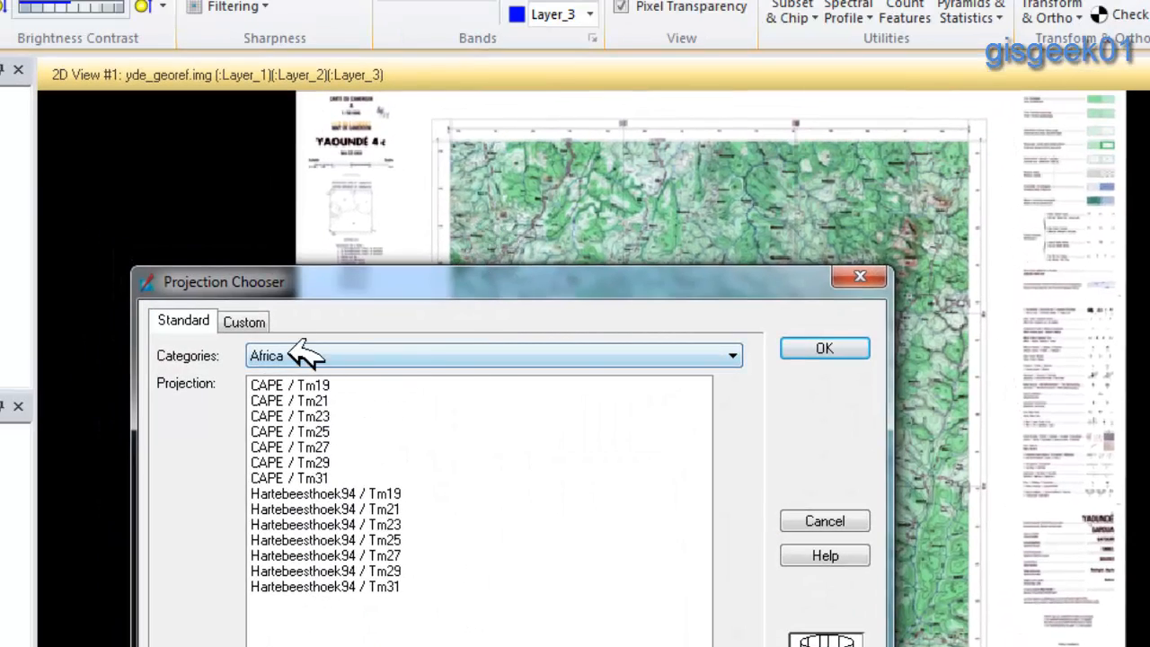
{"action": "left_click_drag", "start_coordinate": [432, 280], "coordinate": [424, 1]}
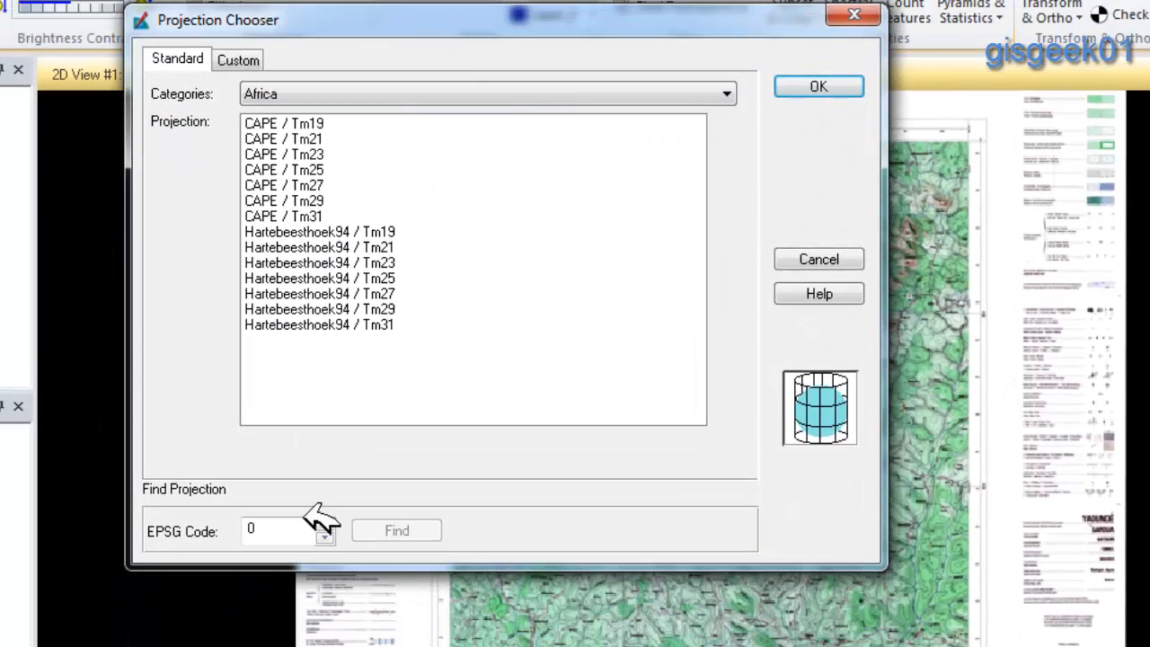
{"action": "left_click", "coordinate": [290, 530]}
{"action": "type", "text": "32"}
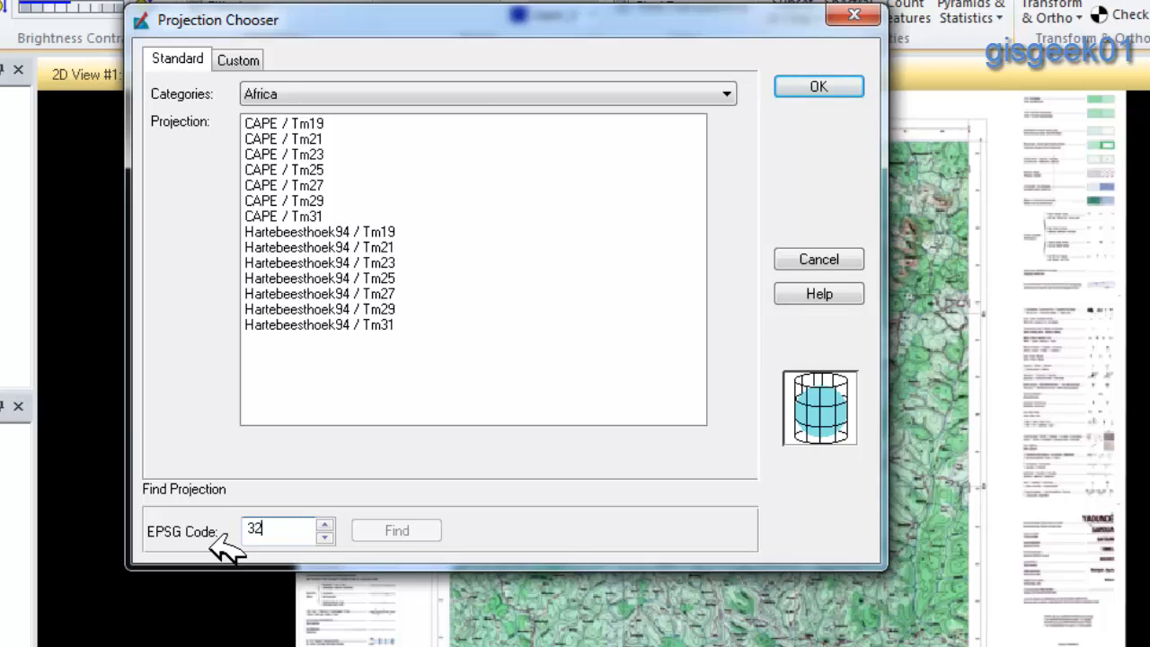
{"action": "type", "text": "632"}
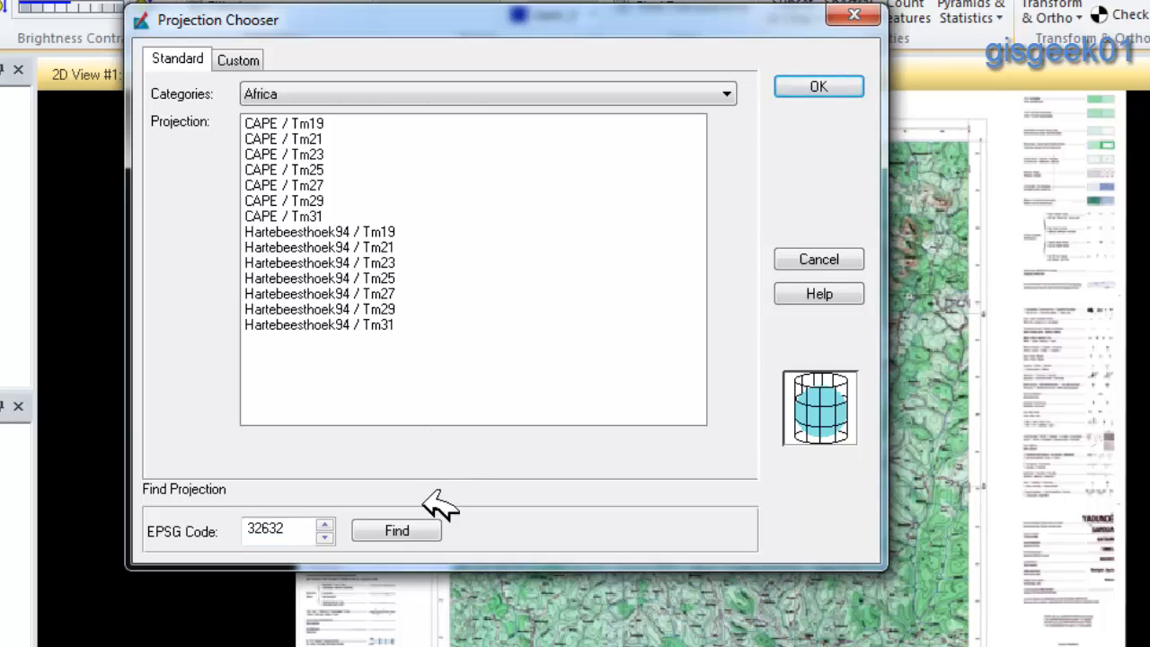
{"action": "left_click", "coordinate": [424, 532]}
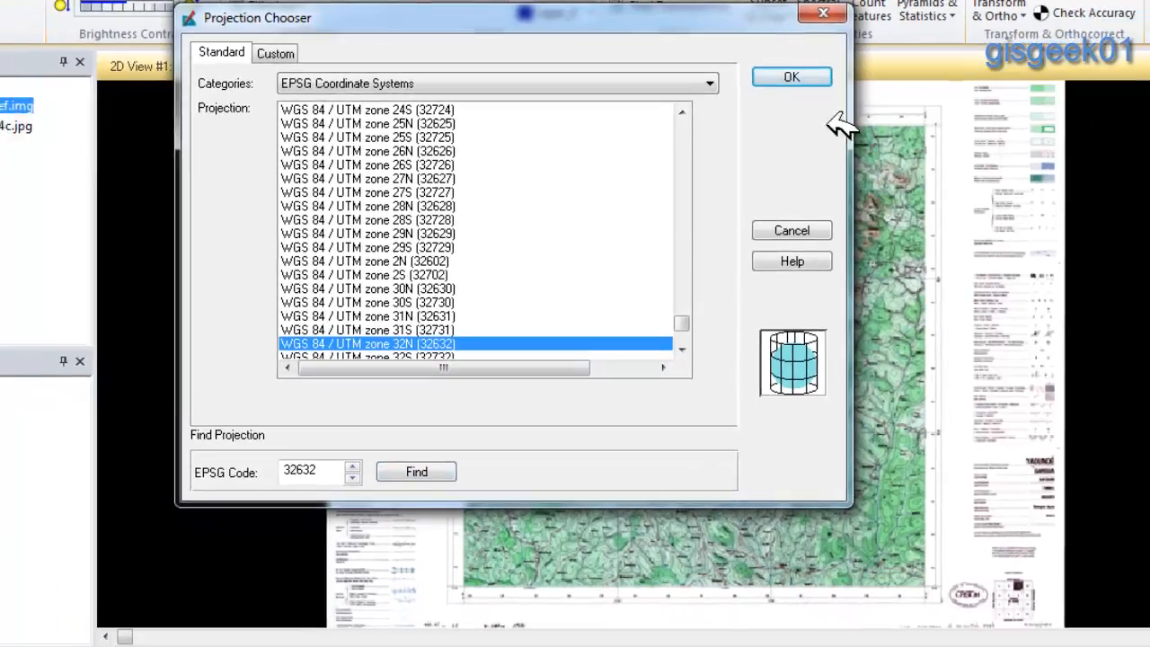
{"action": "left_click", "coordinate": [791, 77]}
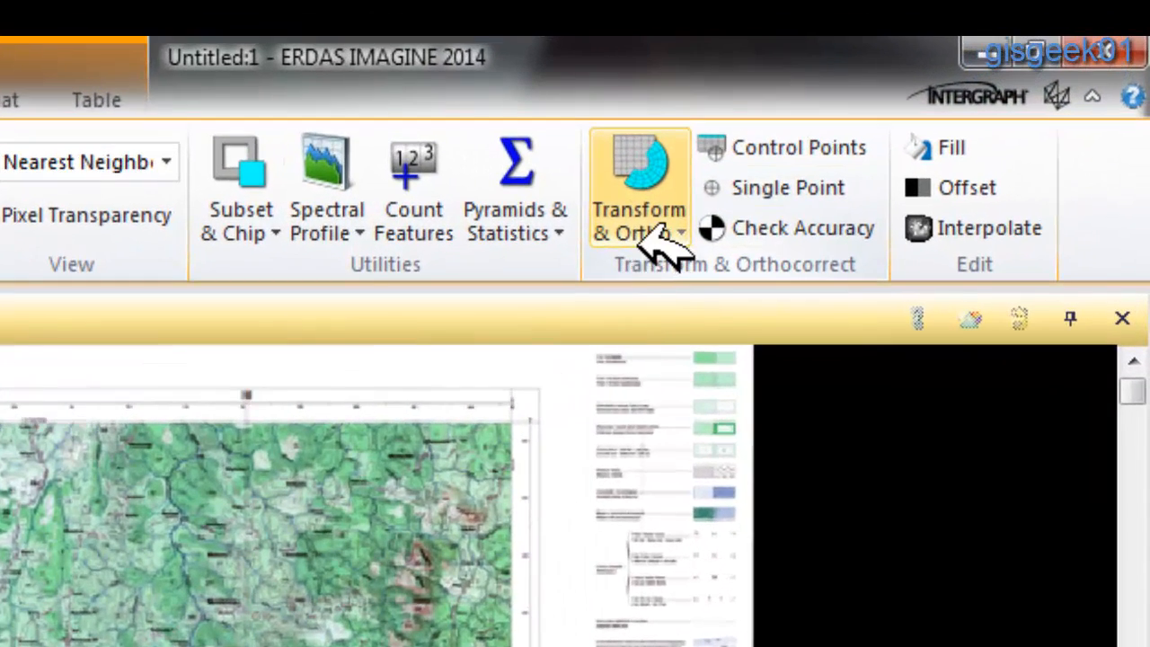
Start Reproject for yde_georef.img and set its output to an IMAGINE image named Yde_Reproject in the Tuto_Georef ERDAS IMAGINE folder on the Desktop.
{"action": "left_click", "coordinate": [648, 230]}
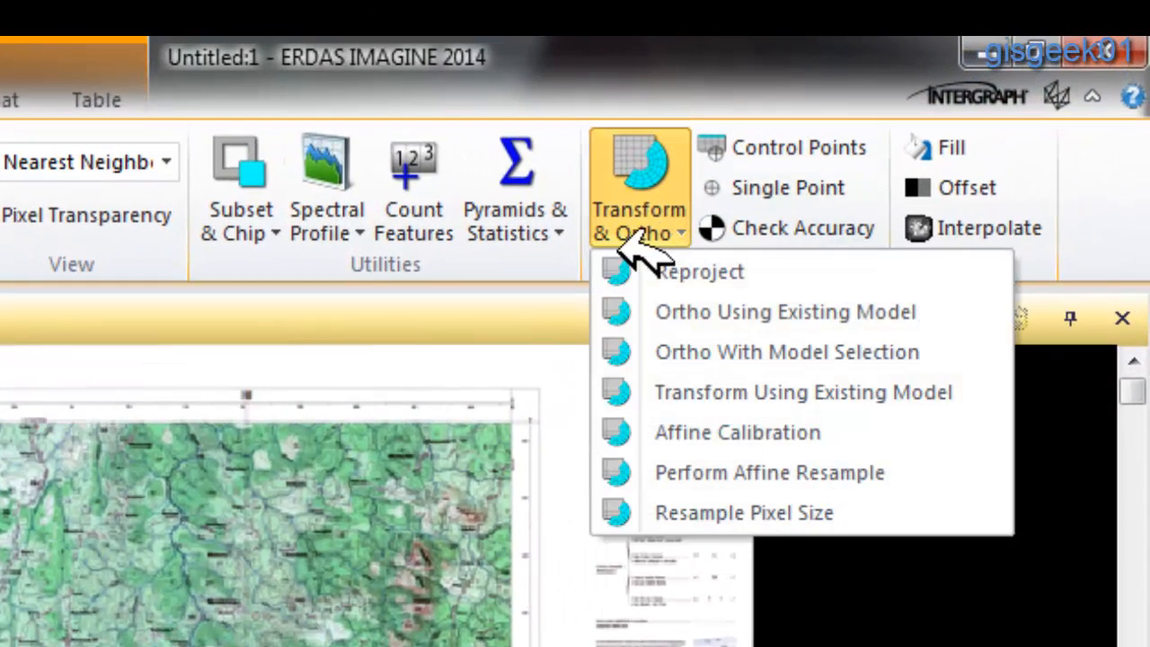
{"action": "left_click", "coordinate": [675, 286]}
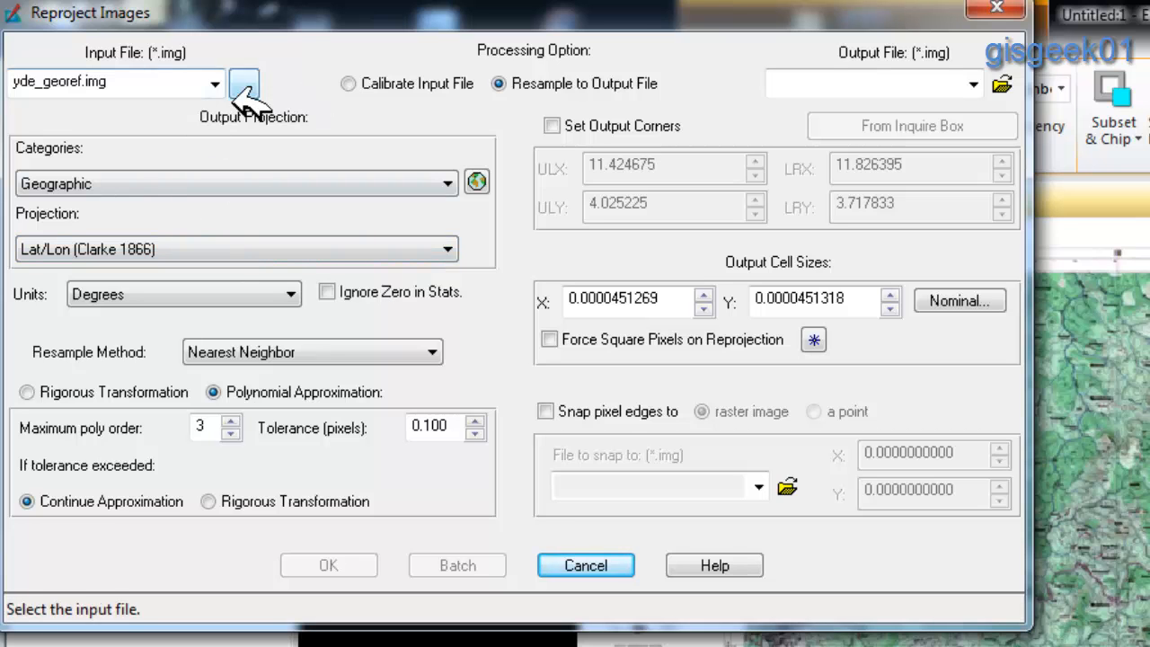
{"action": "left_click", "coordinate": [1002, 86]}
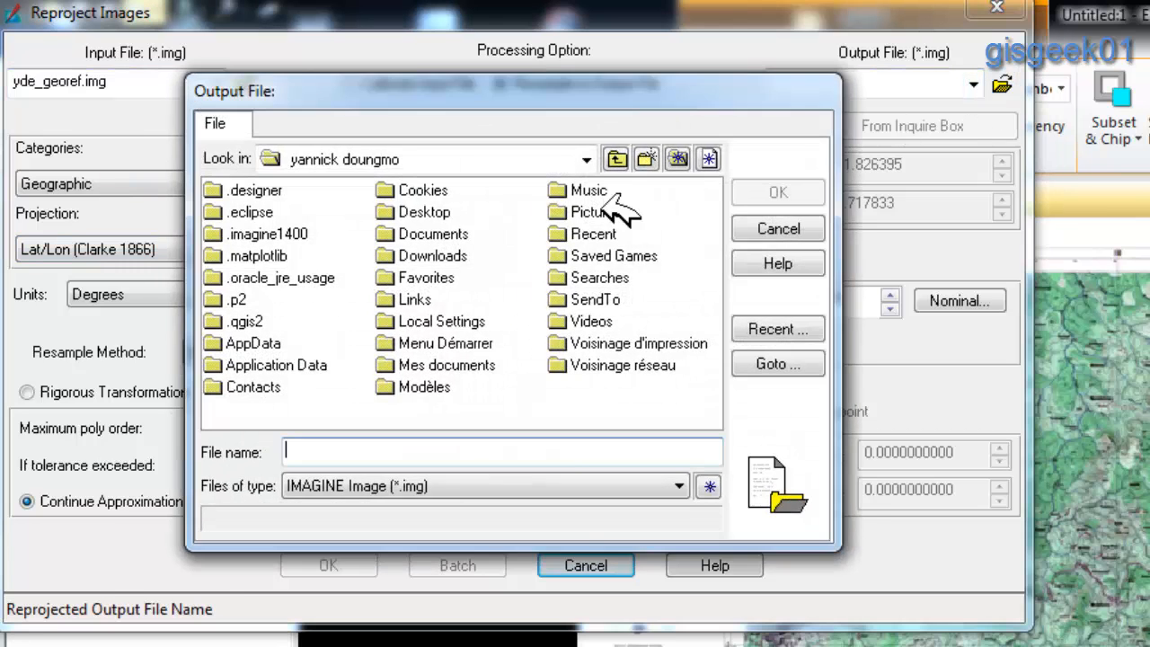
{"action": "double_click", "coordinate": [436, 216]}
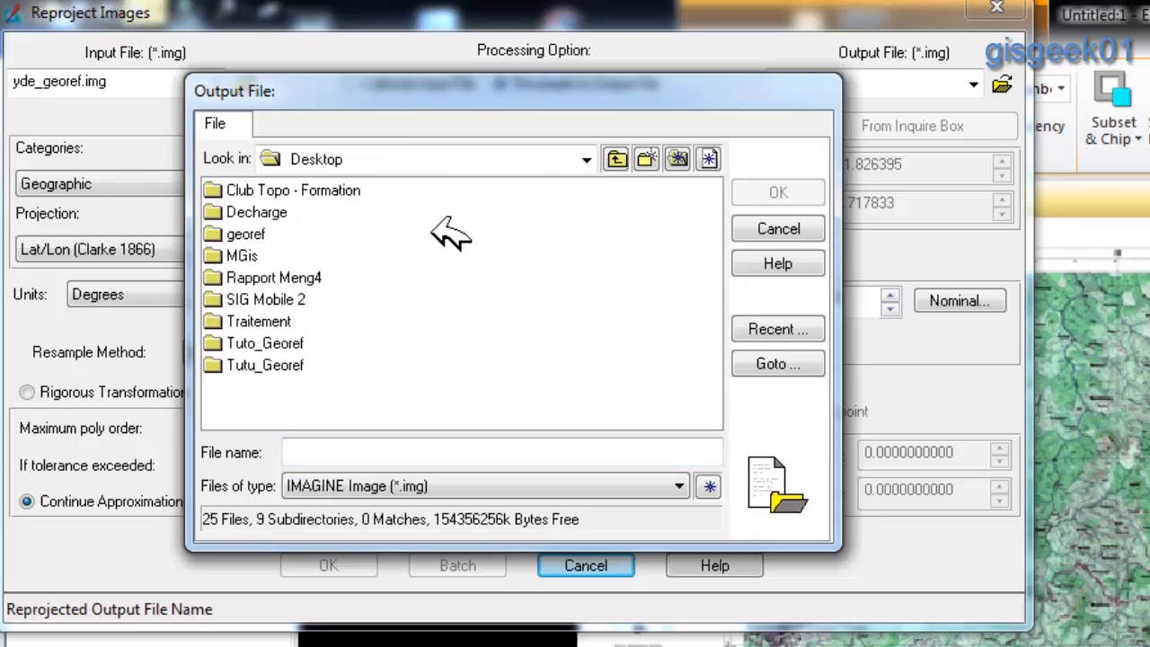
{"action": "double_click", "coordinate": [266, 347]}
{"action": "double_click", "coordinate": [261, 214]}
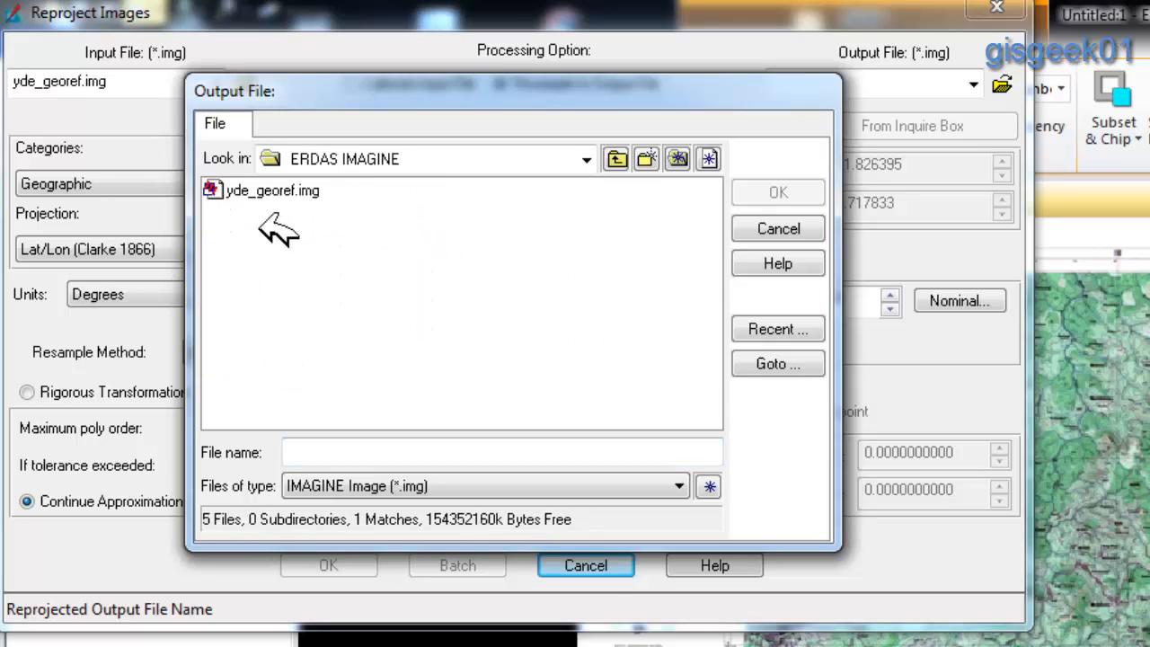
{"action": "left_click", "coordinate": [305, 445]}
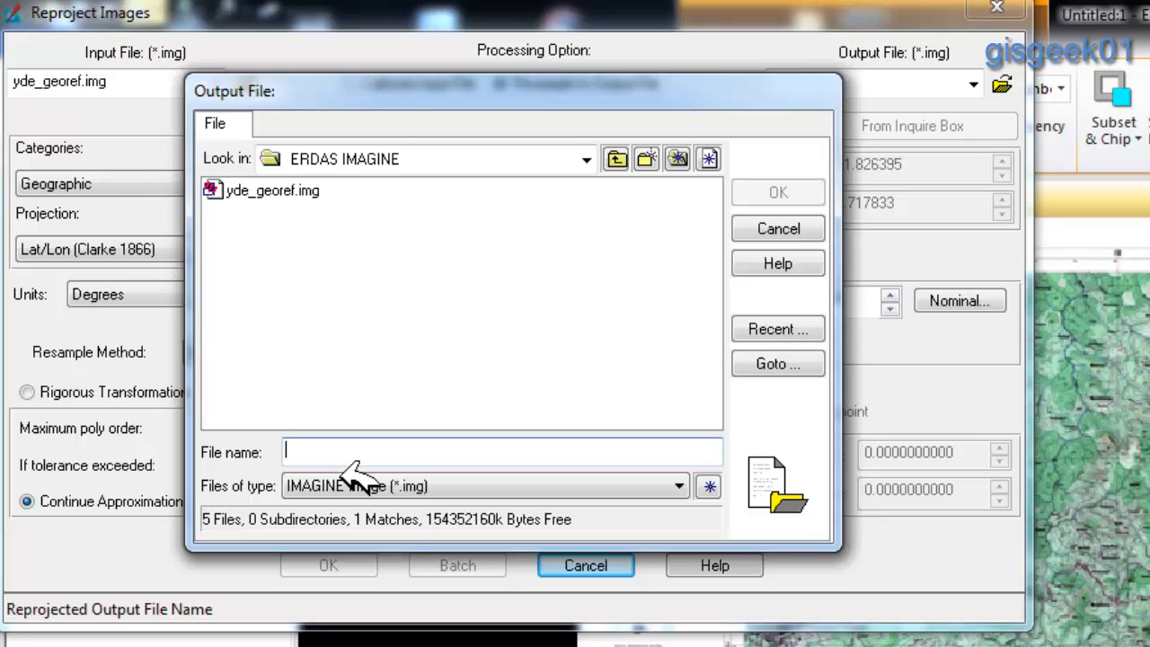
{"action": "type", "text": "Yde"}
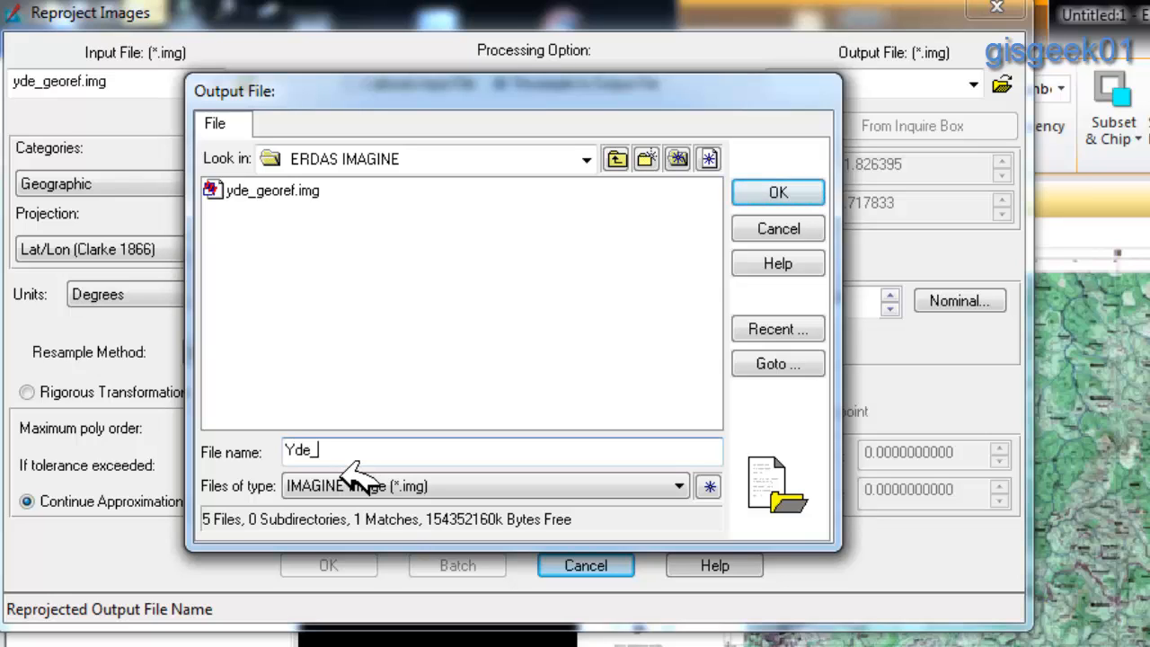
{"action": "type", "text": "_Reproject"}
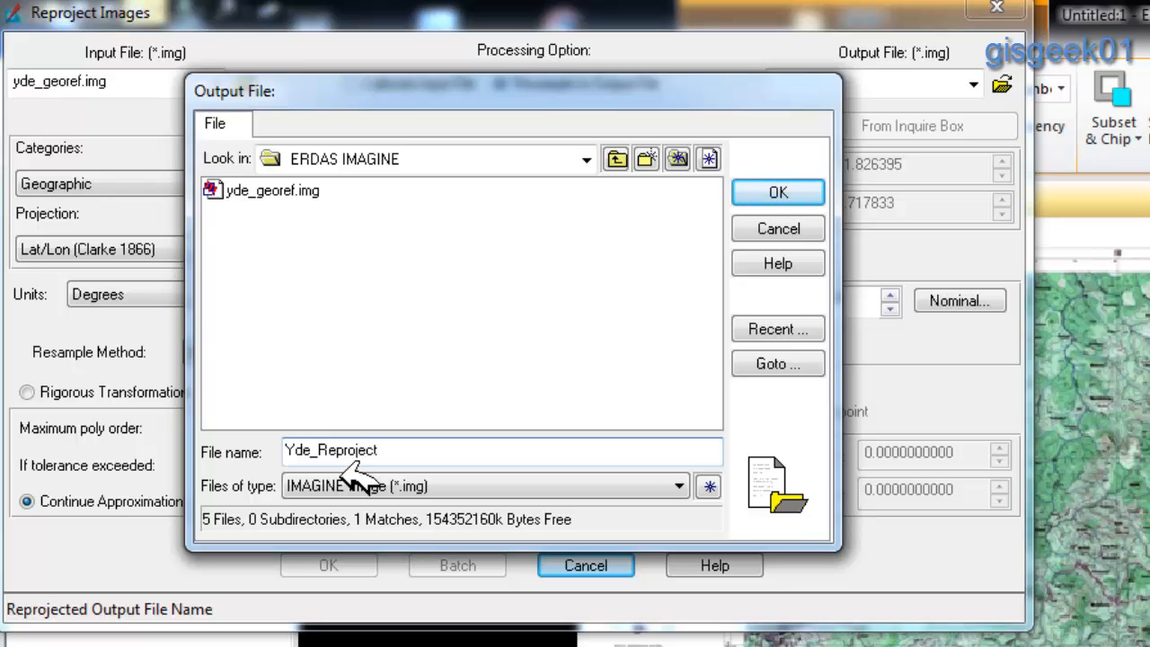
{"action": "left_click", "coordinate": [795, 193]}
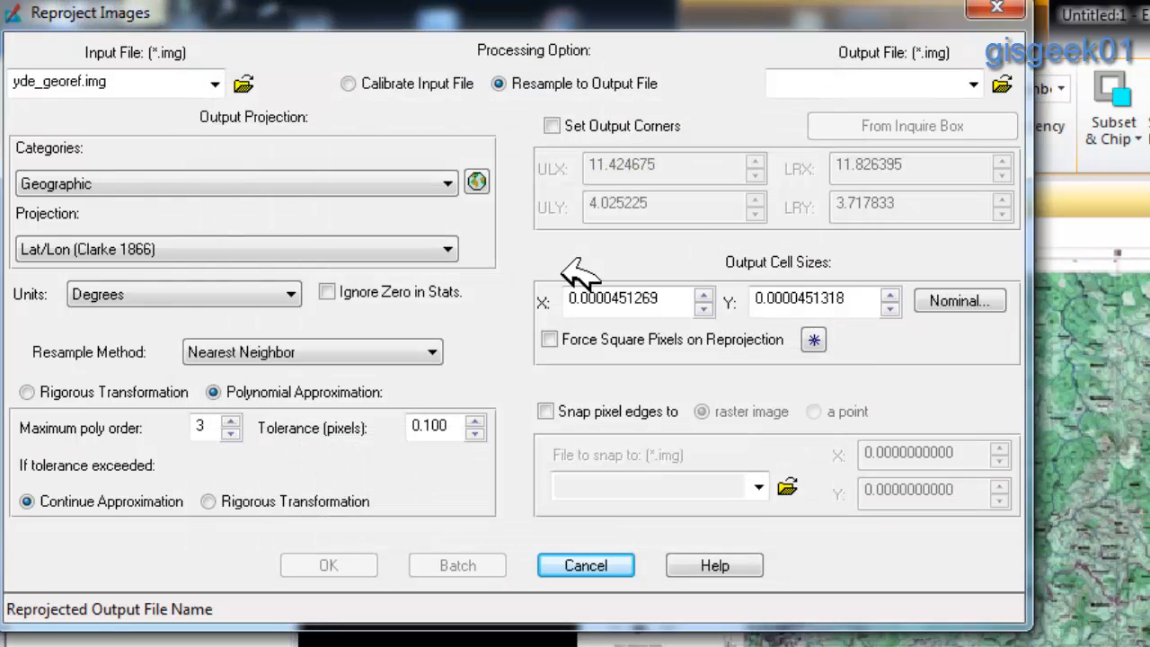
Set the output projection to UTM WGS 84 North, UTM Zone 32 (Range 6E - 12E), and run the reprojection.
{"action": "left_click", "coordinate": [191, 184]}
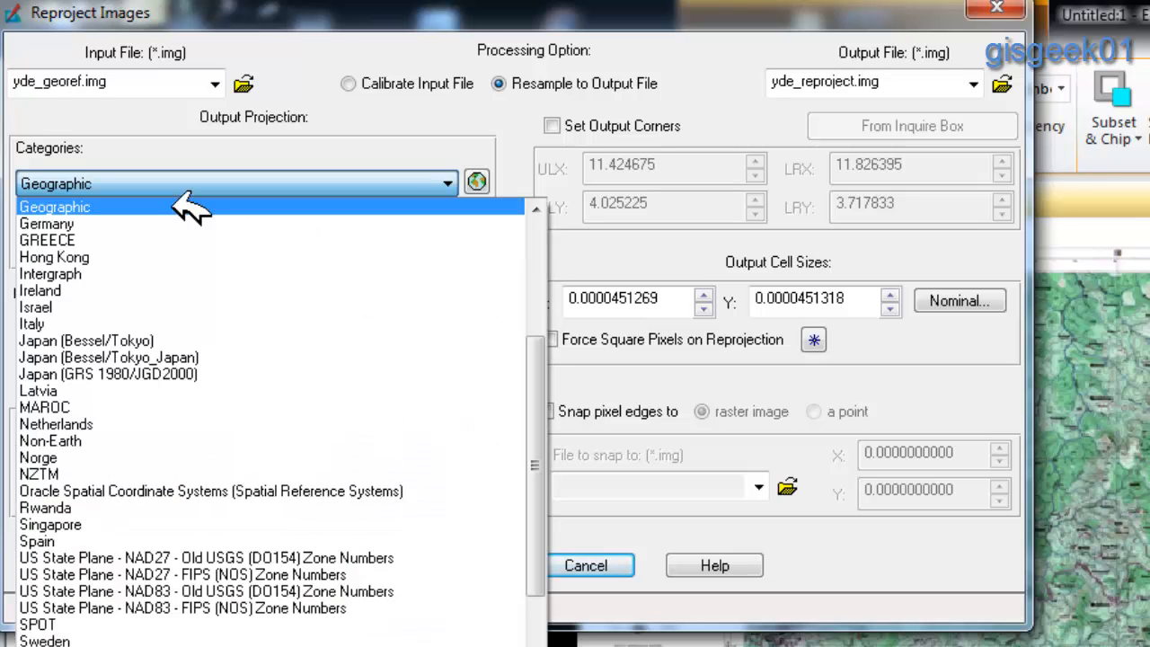
{"action": "key", "text": "u"}
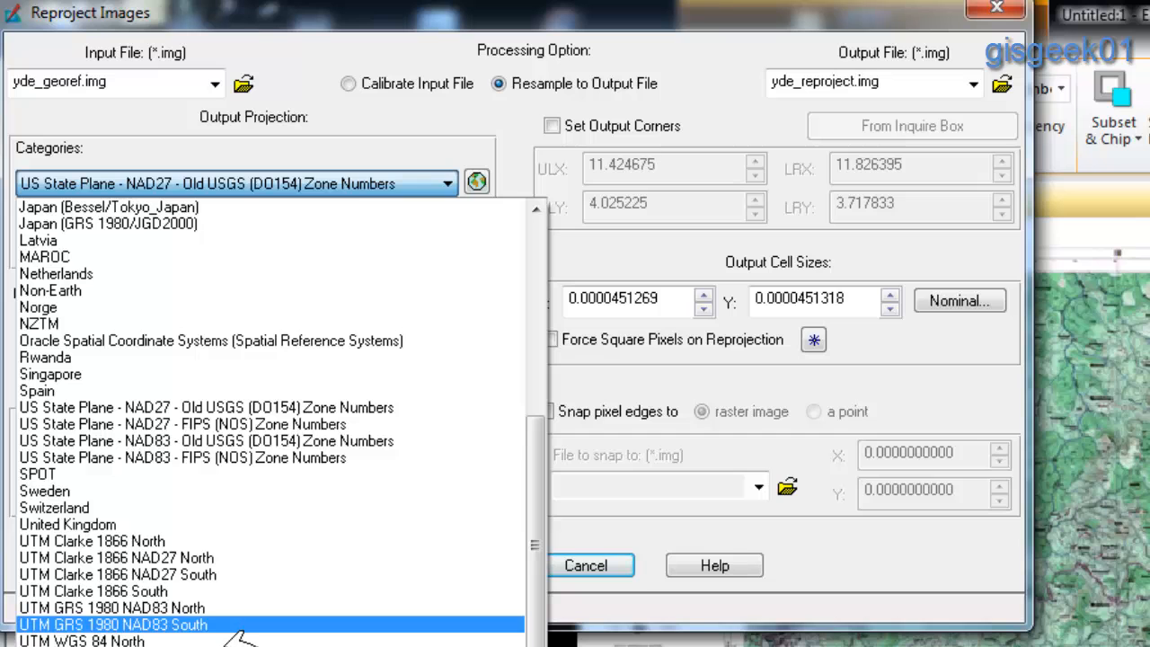
{"action": "left_click", "coordinate": [82, 641]}
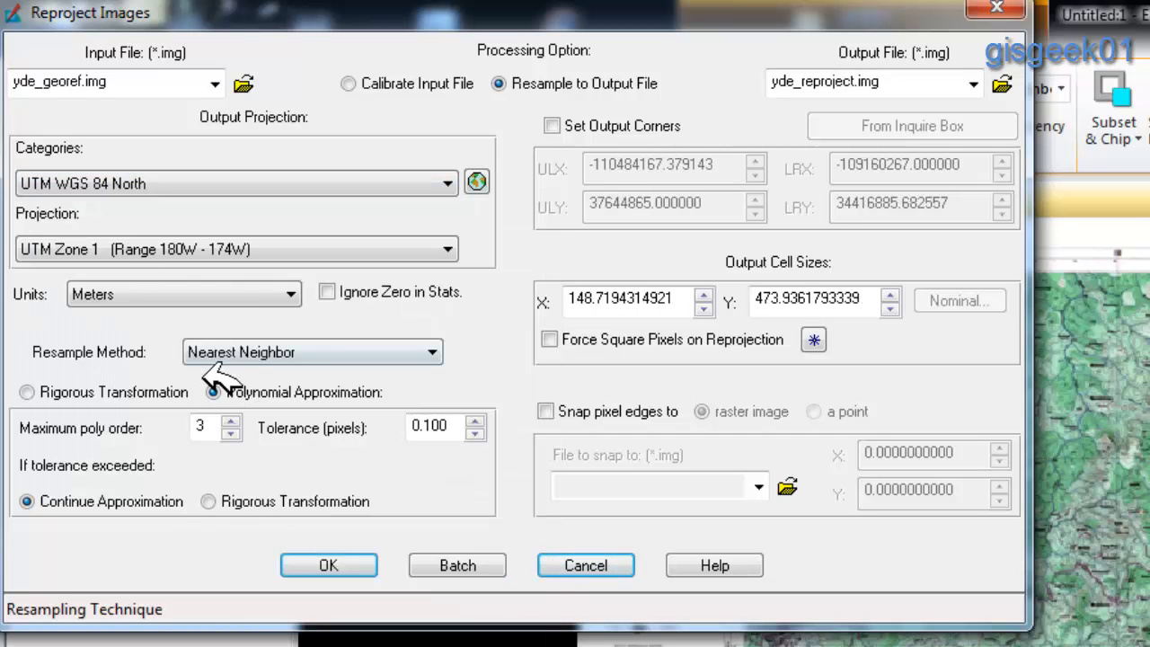
{"action": "left_click", "coordinate": [224, 249]}
{"action": "scroll", "coordinate": [231, 391], "scroll_direction": "down", "scroll_amount": 4}
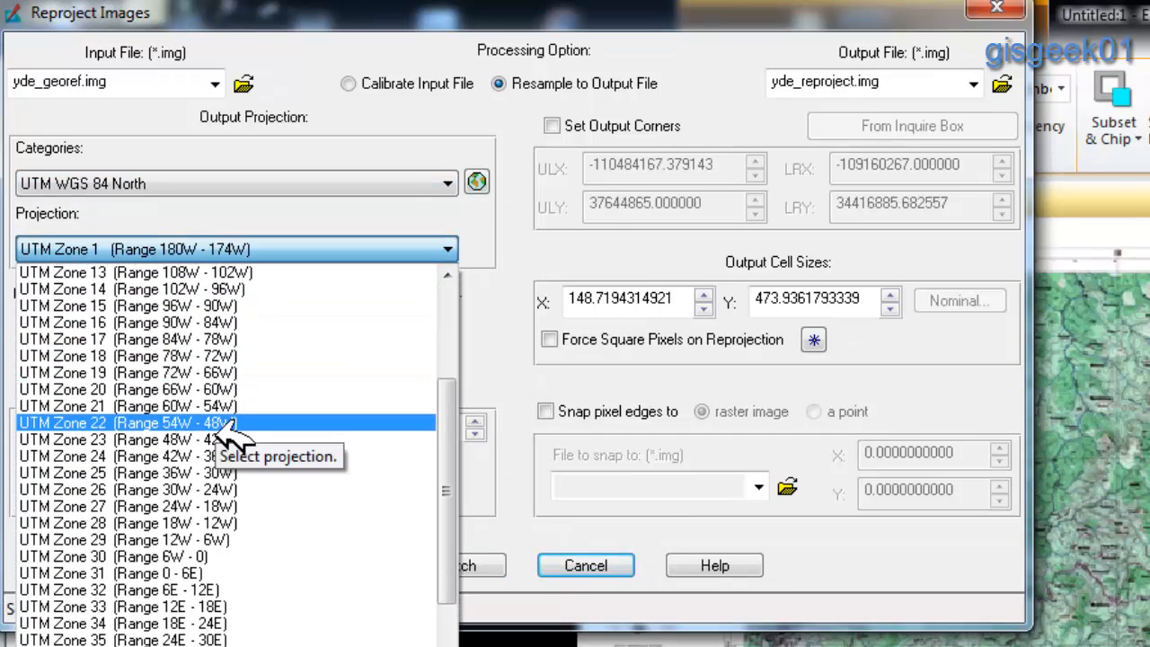
{"action": "left_click", "coordinate": [206, 594]}
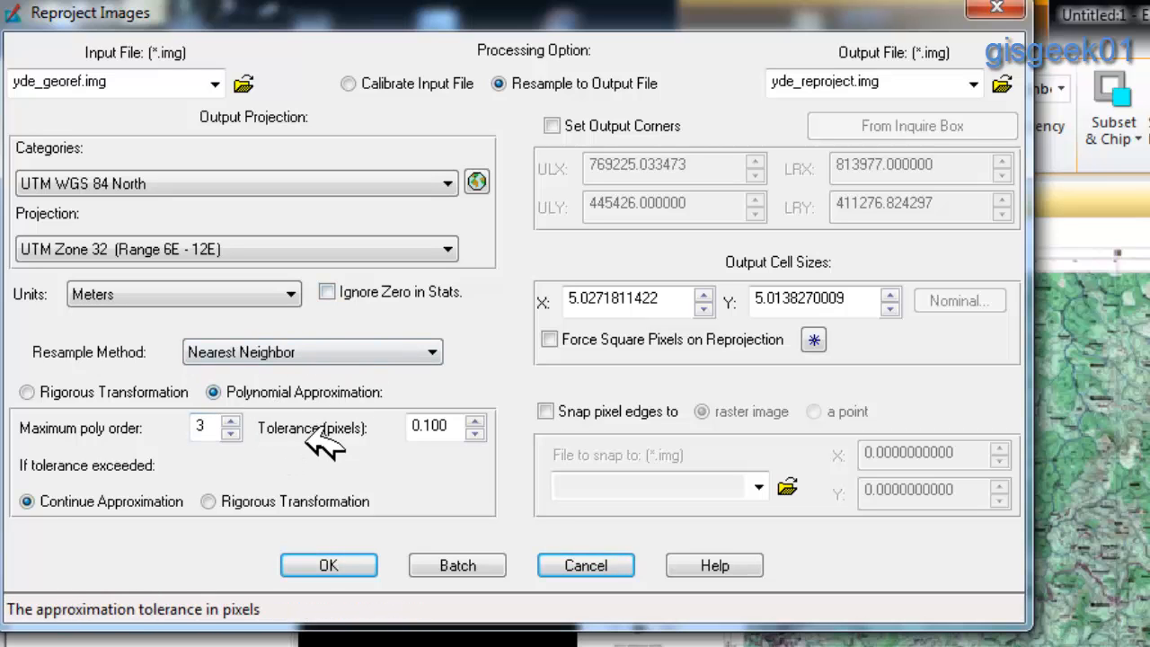
{"action": "left_click", "coordinate": [346, 566]}
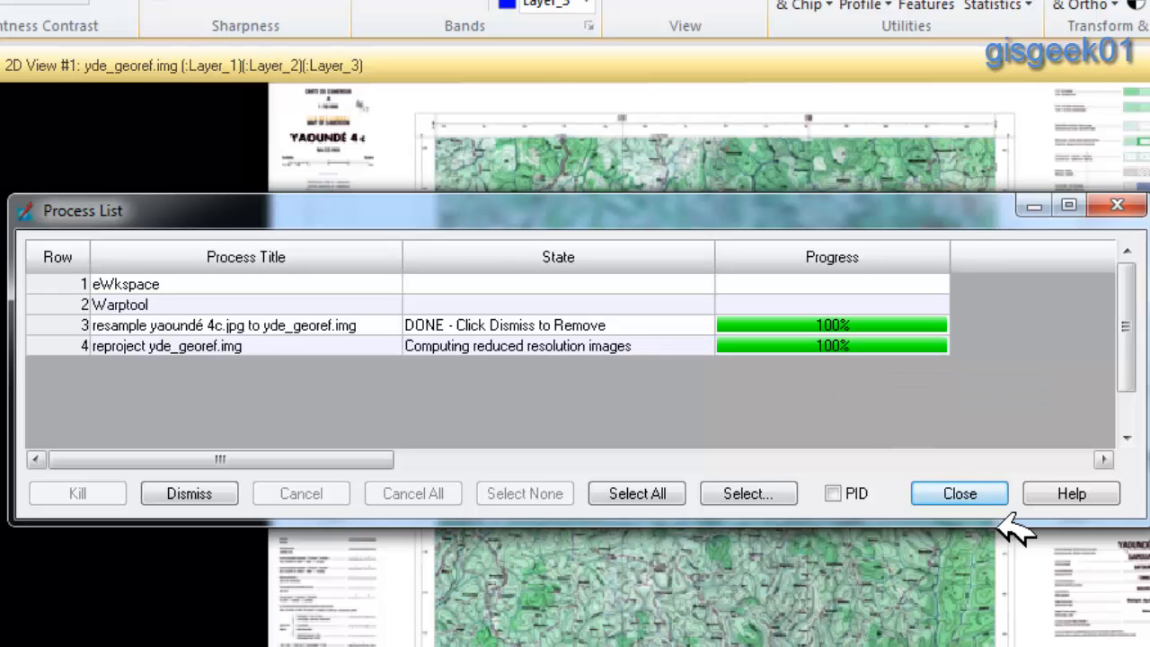
Close the process list and add the recent document yde_reproject.img to the 2D view.
{"action": "left_click", "coordinate": [969, 499]}
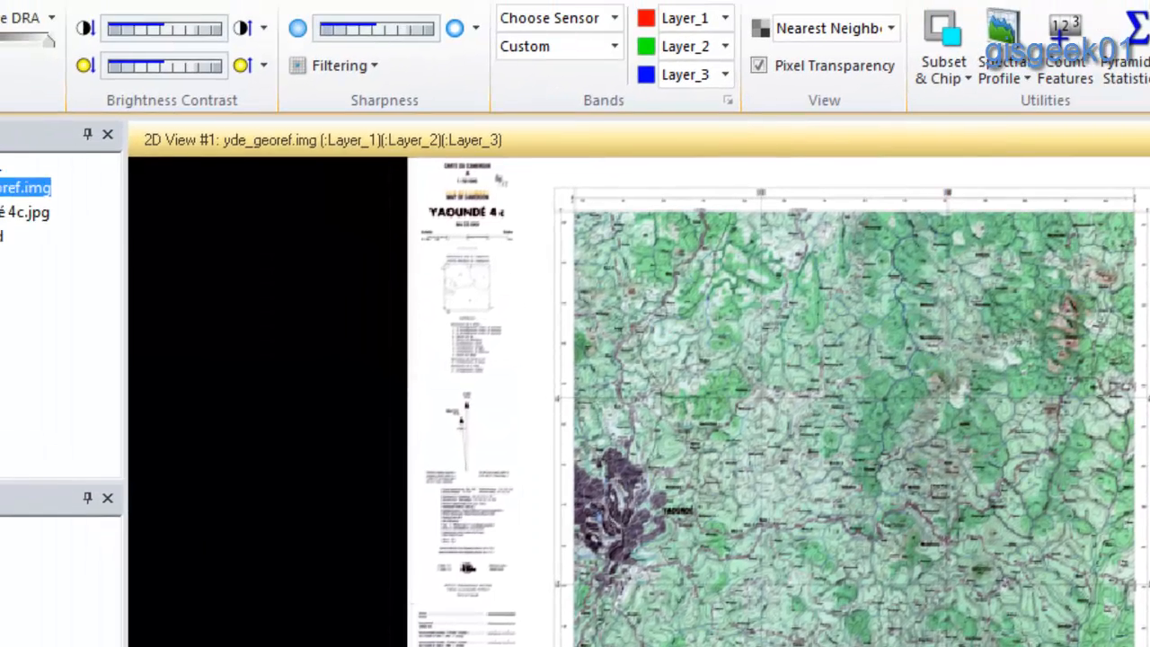
{"action": "left_click", "coordinate": [36, 74]}
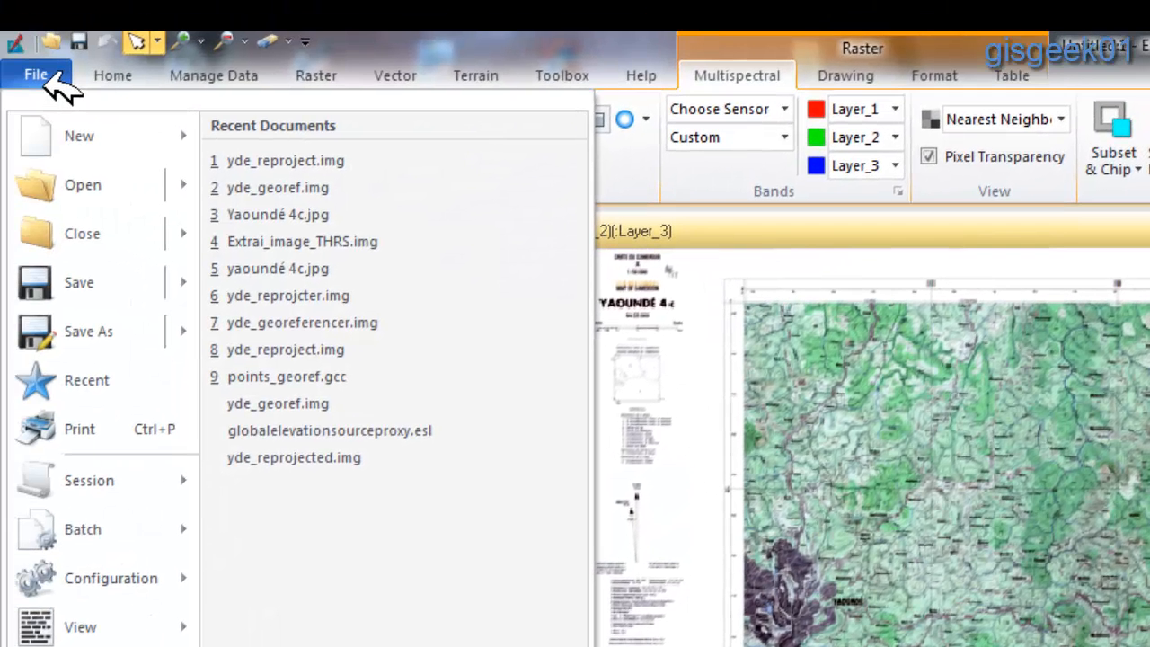
{"action": "left_click", "coordinate": [302, 165]}
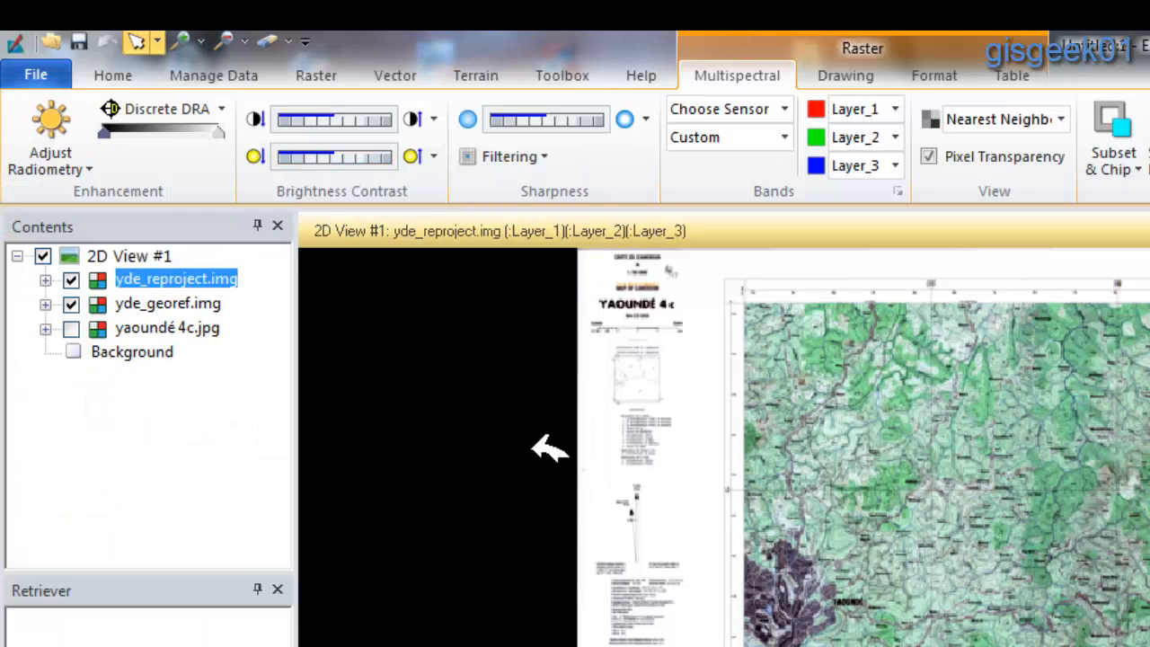
Hide the yde_georef.img layer and fit the view to the yde_reproject.img layer.
{"action": "left_click", "coordinate": [71, 304]}
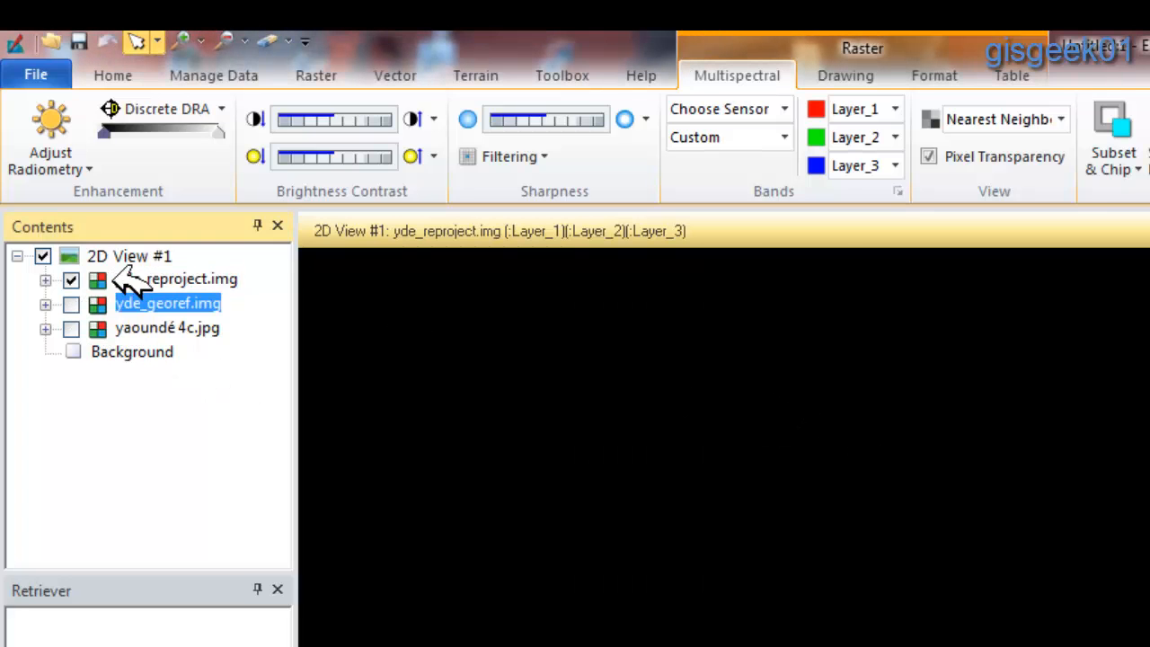
{"action": "right_click", "coordinate": [153, 279]}
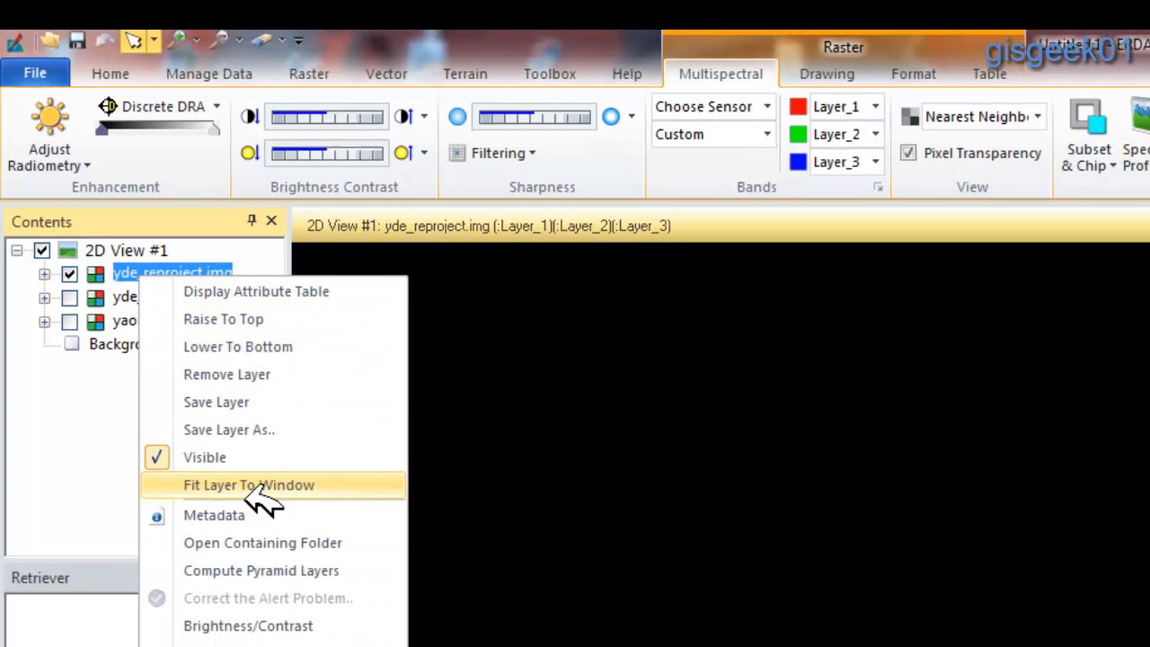
{"action": "left_click", "coordinate": [297, 414]}
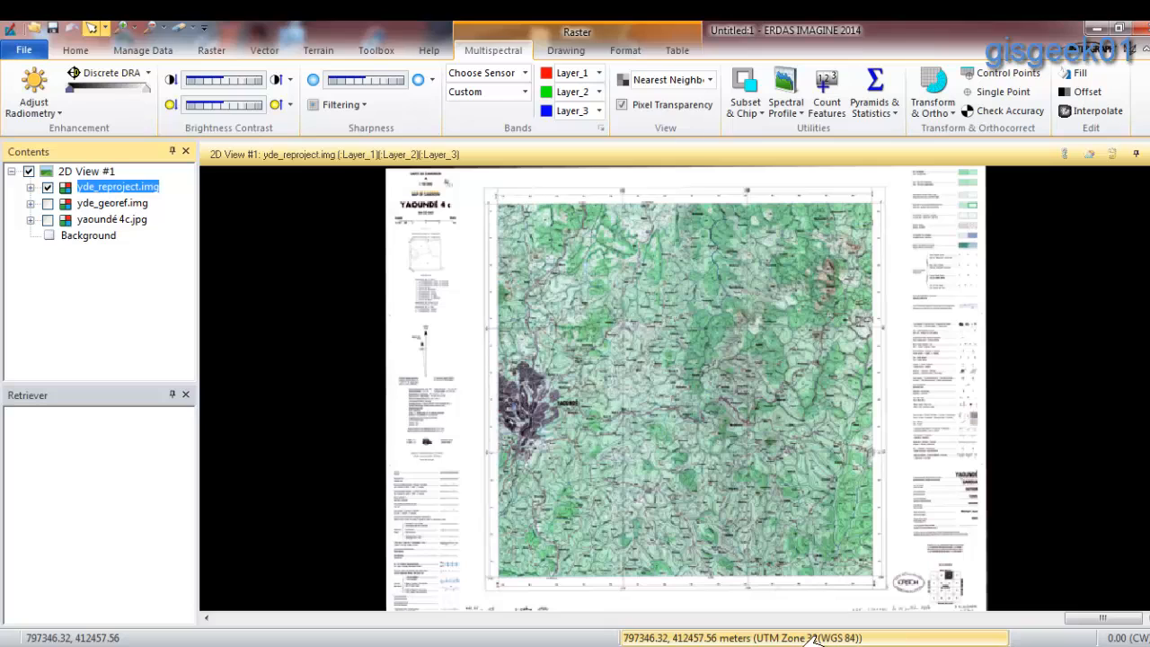
Show yde_georef.img instead of yde_reproject.img and fit the view to it to compare their coordinates.
{"action": "left_click", "coordinate": [48, 203]}
{"action": "left_click", "coordinate": [48, 189]}
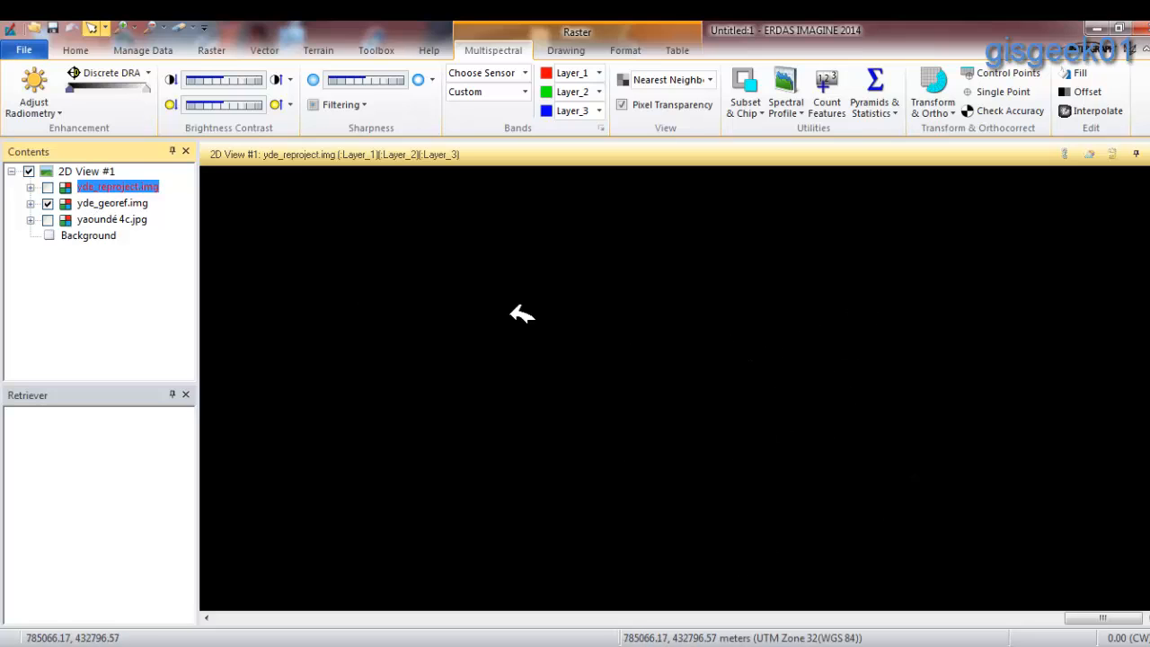
{"action": "right_click", "coordinate": [115, 206]}
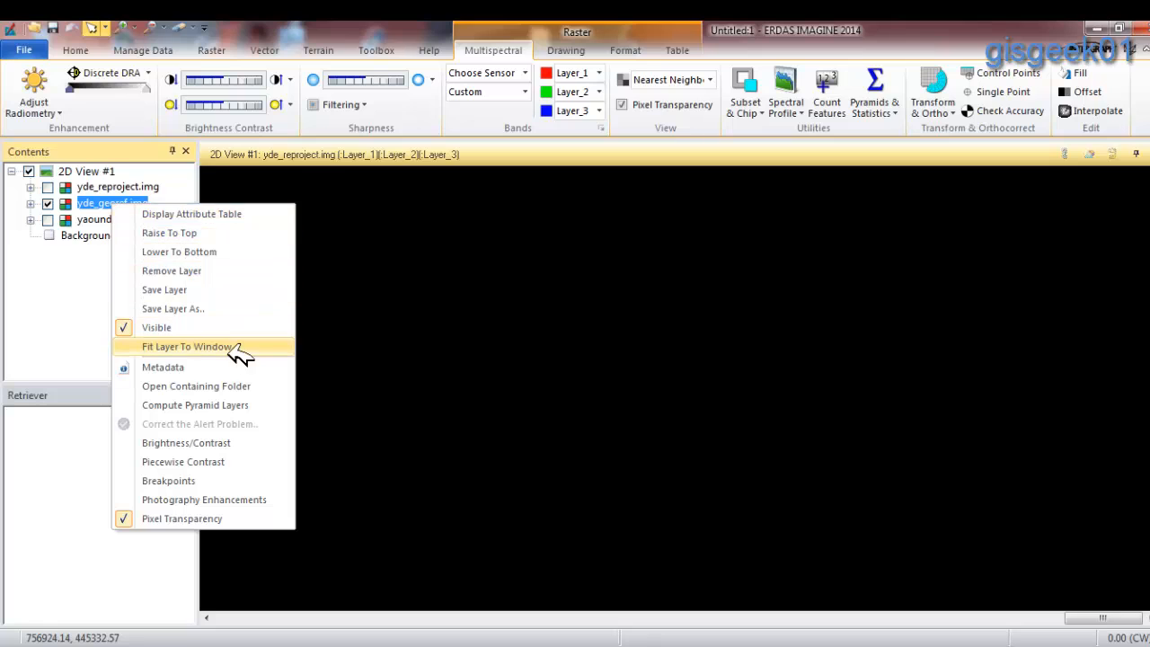
{"action": "left_click", "coordinate": [187, 347]}
Switch the display back to yde_reproject.img alone and fit that layer to the window to check its UTM coordinates.
{"action": "left_click", "coordinate": [48, 204]}
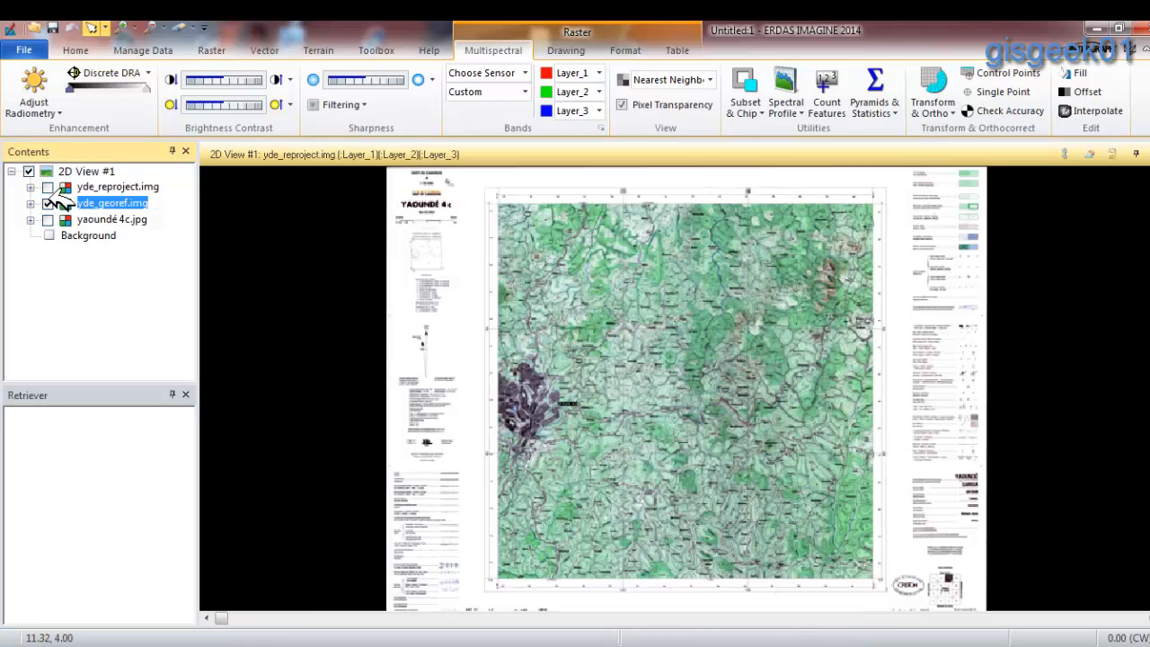
{"action": "left_click", "coordinate": [48, 188]}
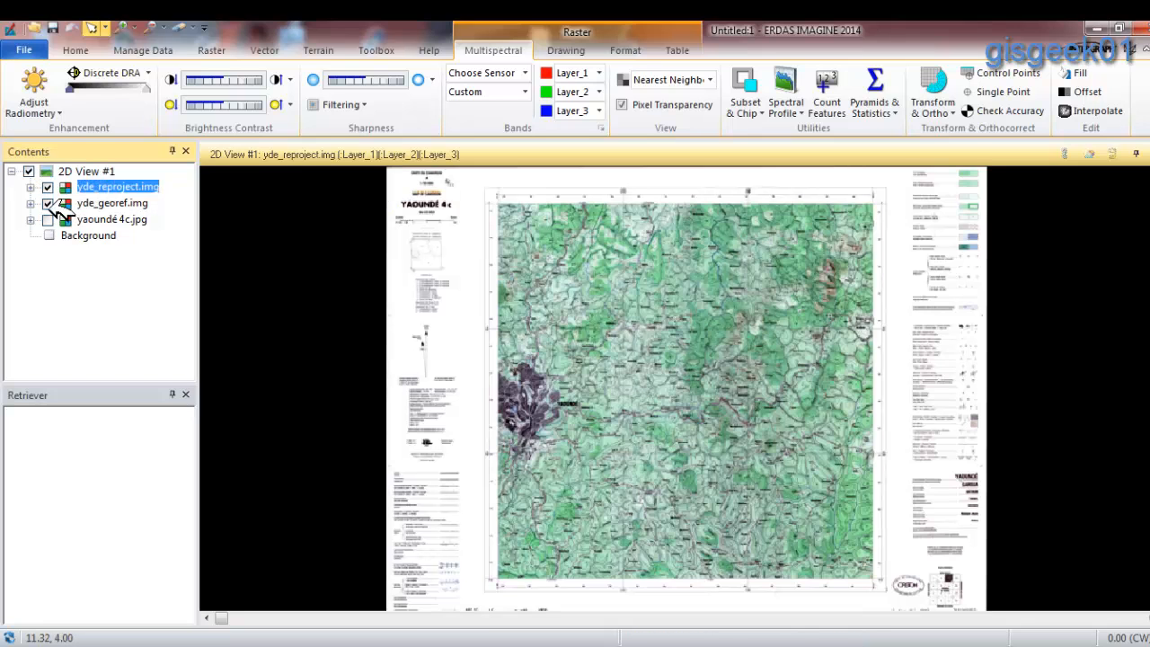
{"action": "left_click", "coordinate": [48, 204]}
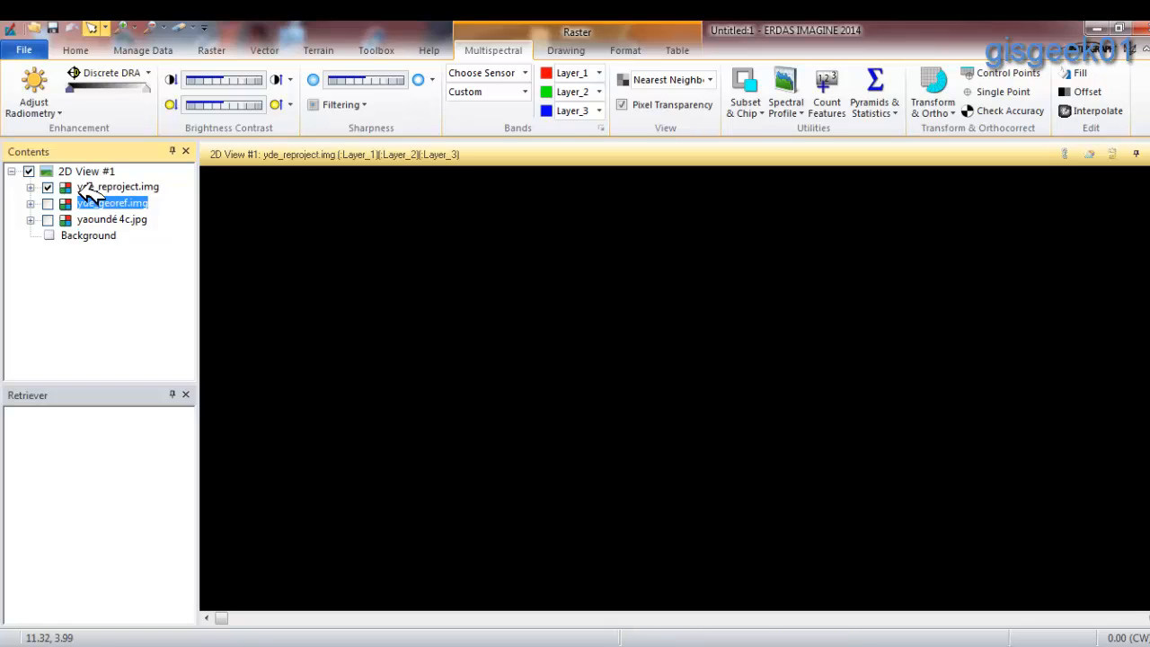
{"action": "right_click", "coordinate": [114, 190]}
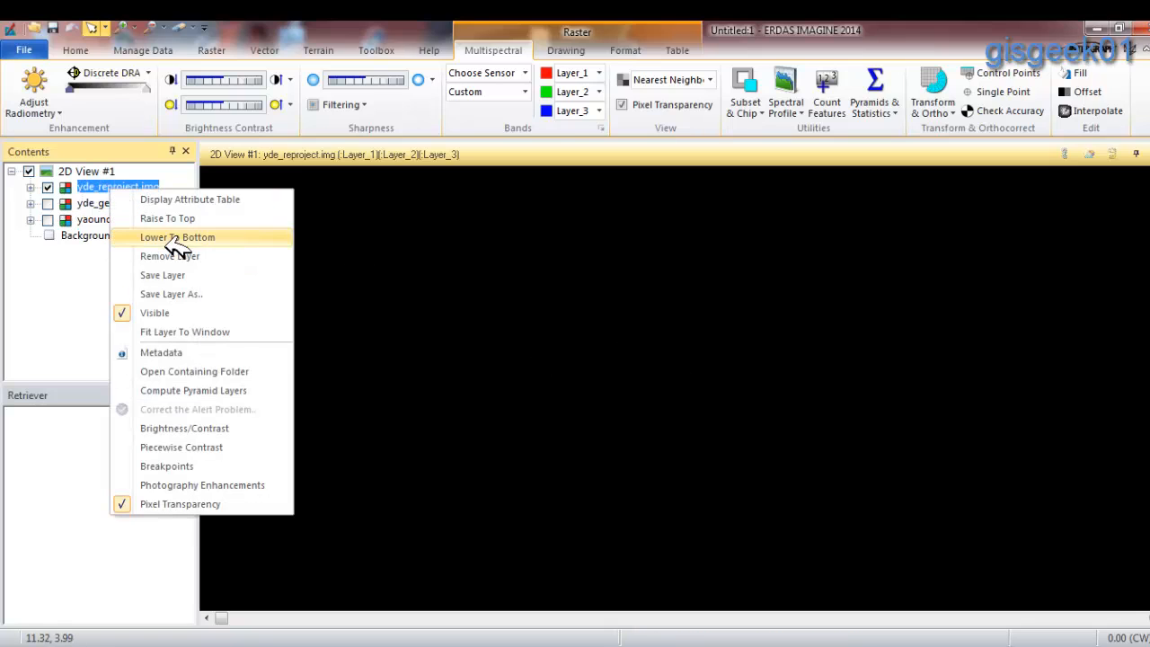
{"action": "left_click", "coordinate": [216, 258]}
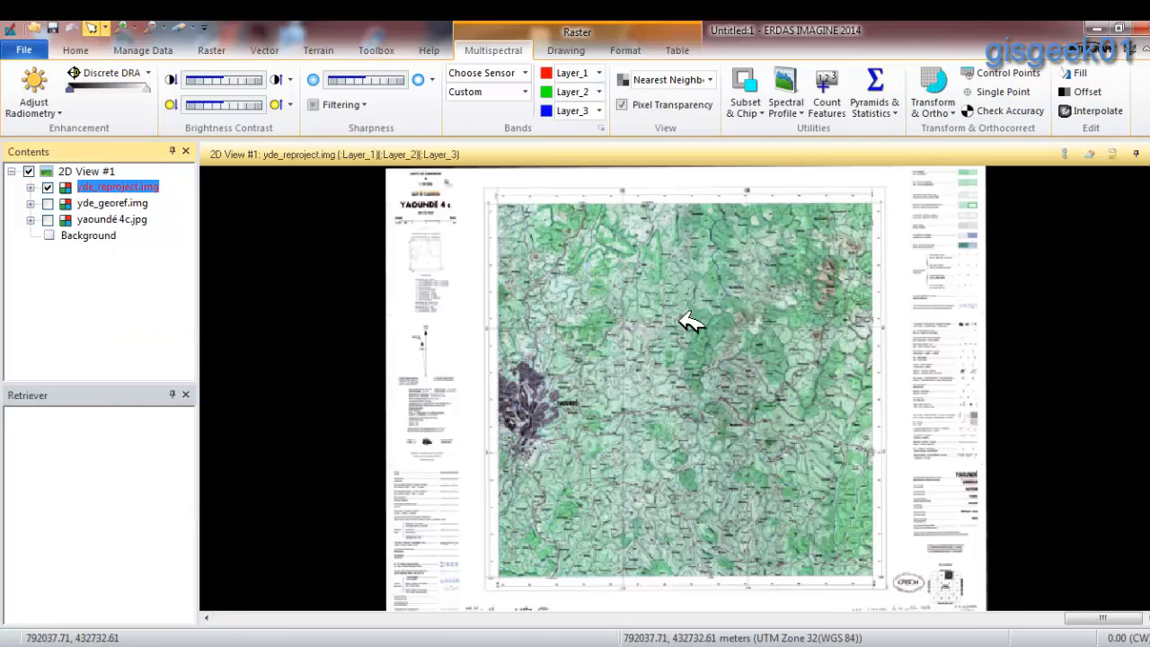